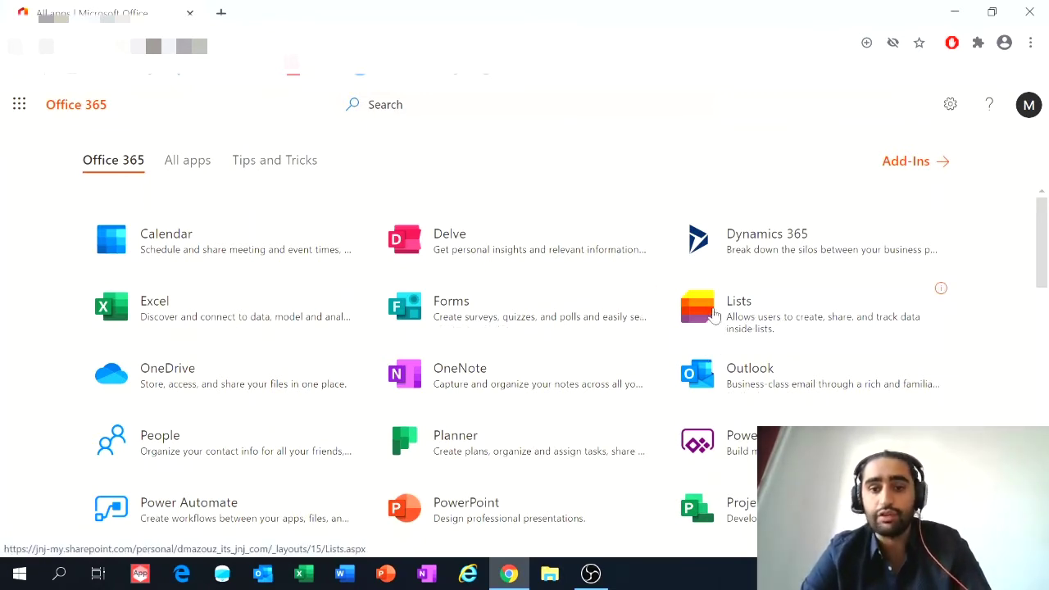
# Step: Open the Lists app from the Office 365 app overview and go through all four welcome pages to finish the introduction
pyautogui.click(715, 316)
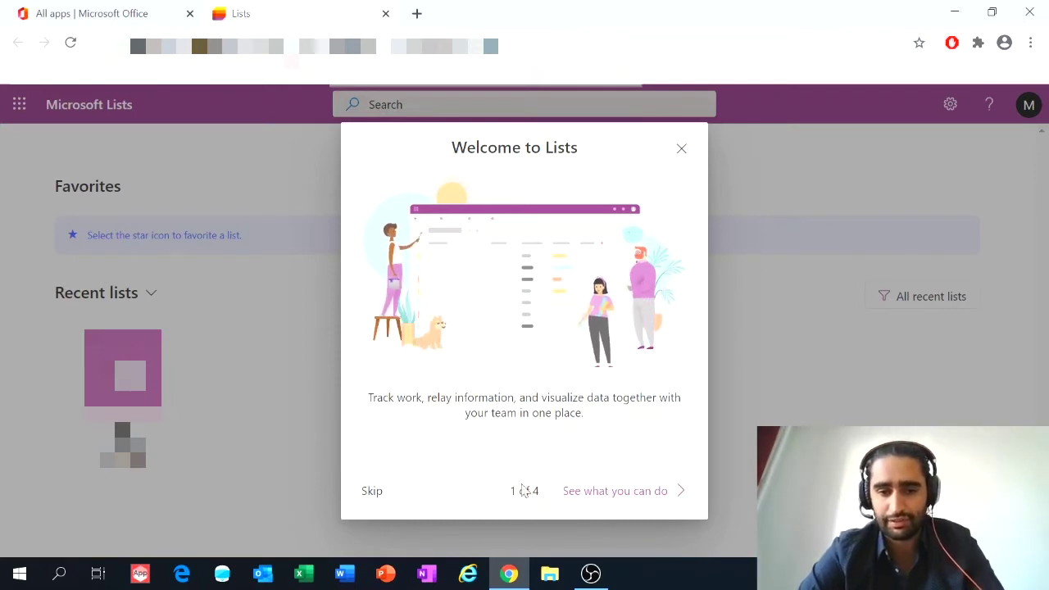
pyautogui.click(605, 495)
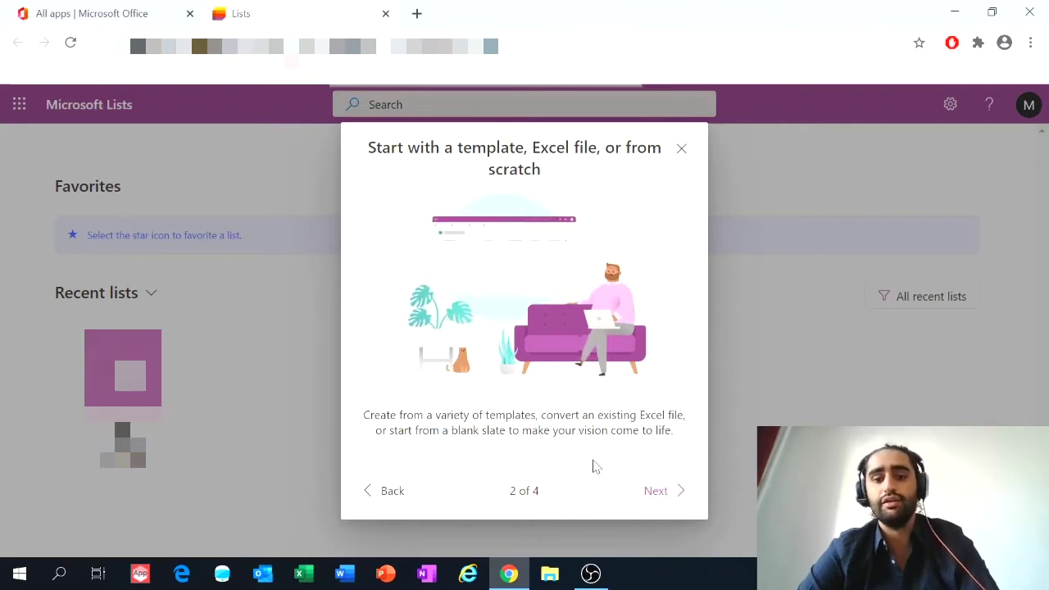
pyautogui.click(655, 491)
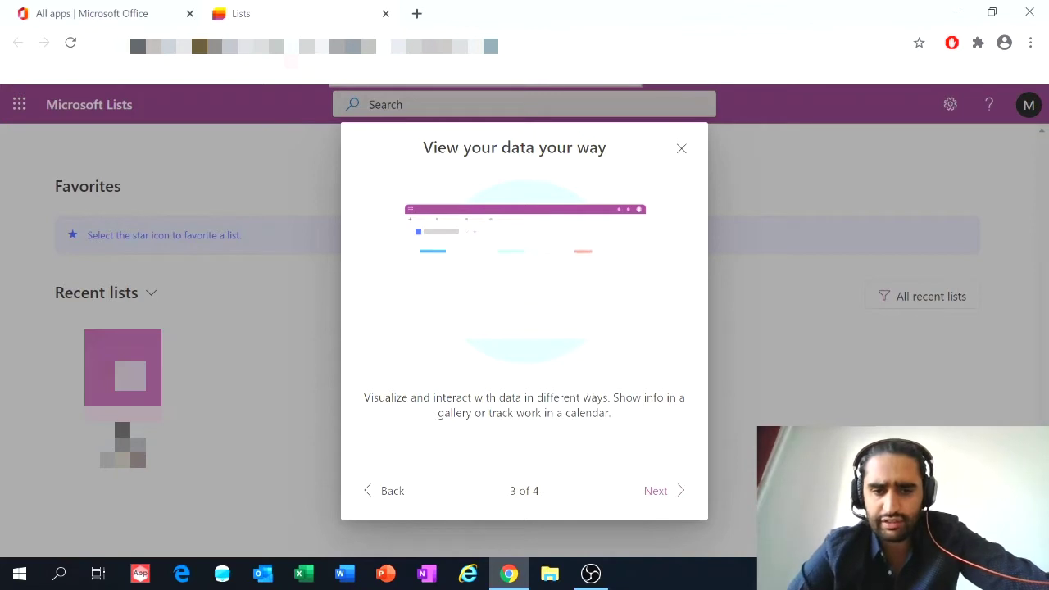
pyautogui.click(677, 495)
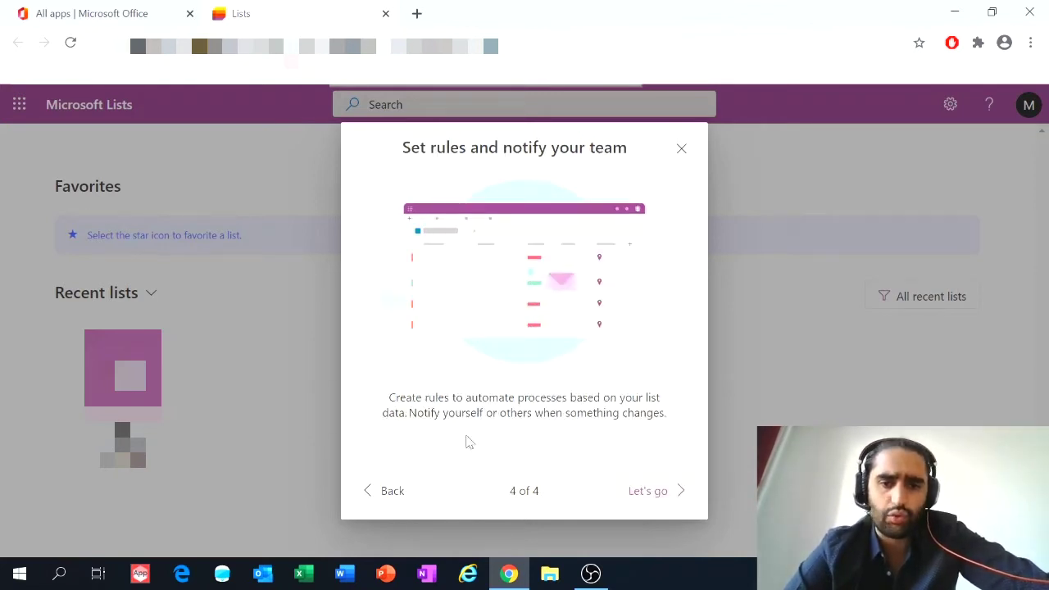
pyautogui.click(656, 495)
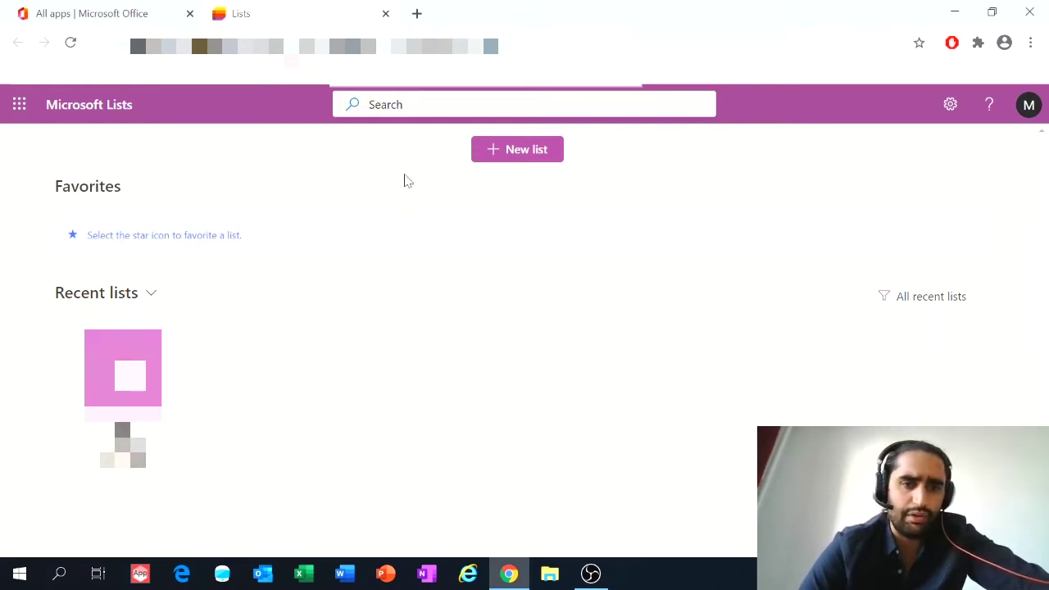
# Step: Start a new blank list named "List Doronbit decouverte" with the description "decouverte"
pyautogui.click(528, 152)
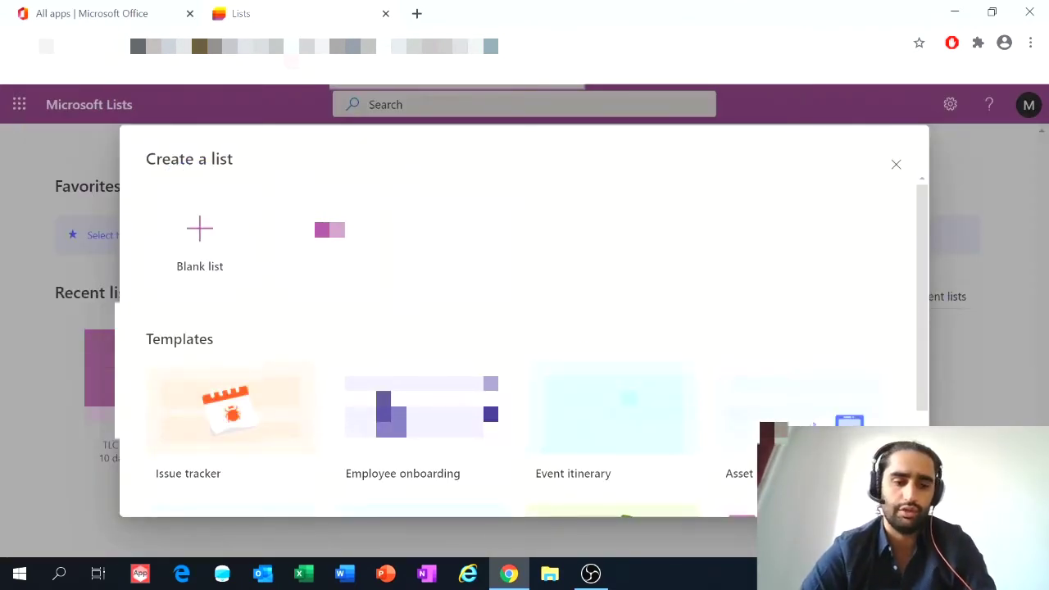
pyautogui.click(205, 264)
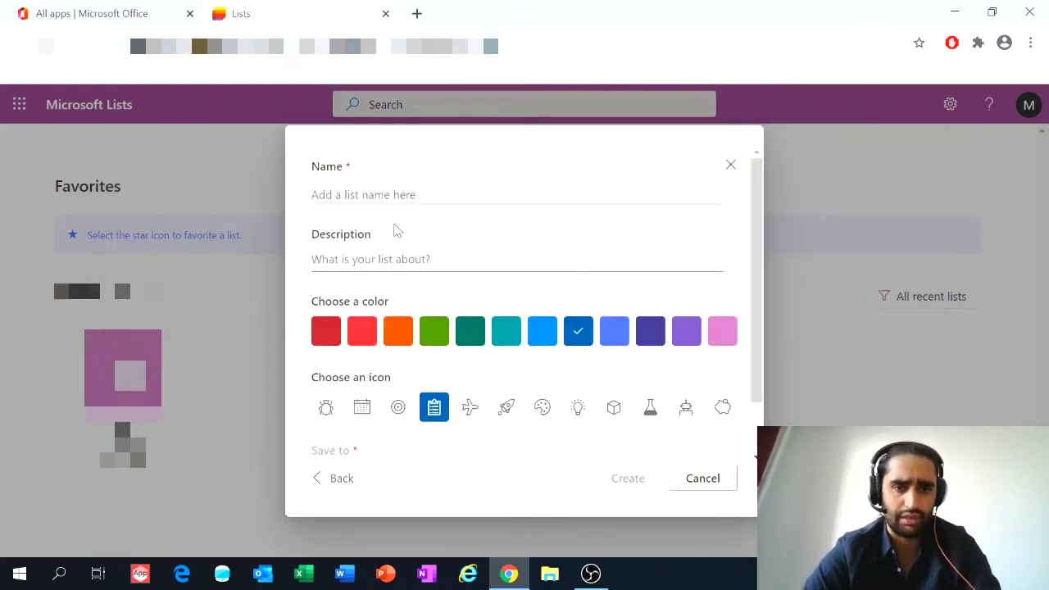
pyautogui.write('List')
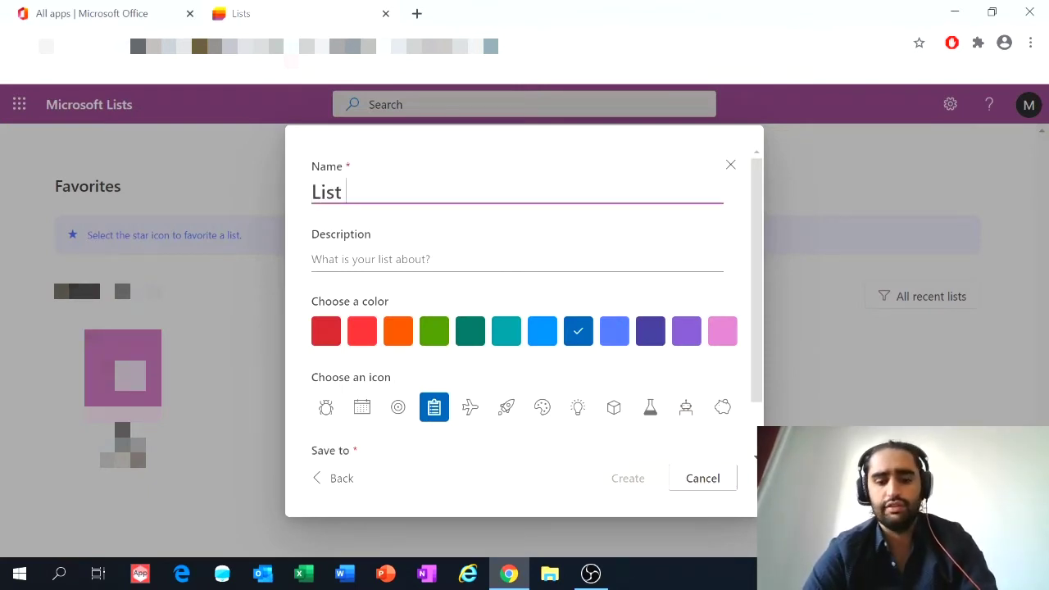
pyautogui.write(' m')
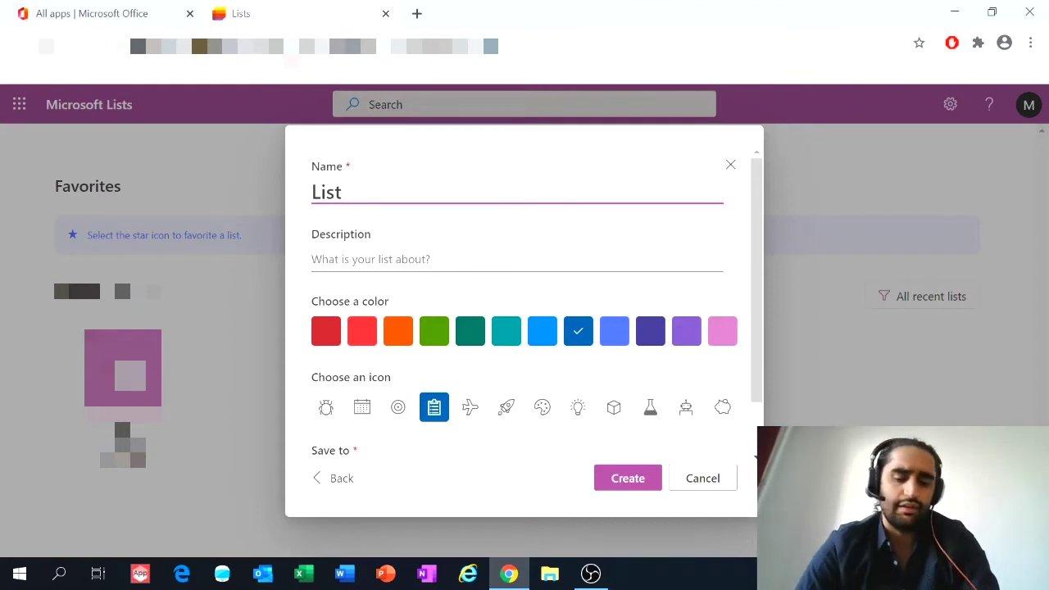
pyautogui.write('Doronbit decouverte')
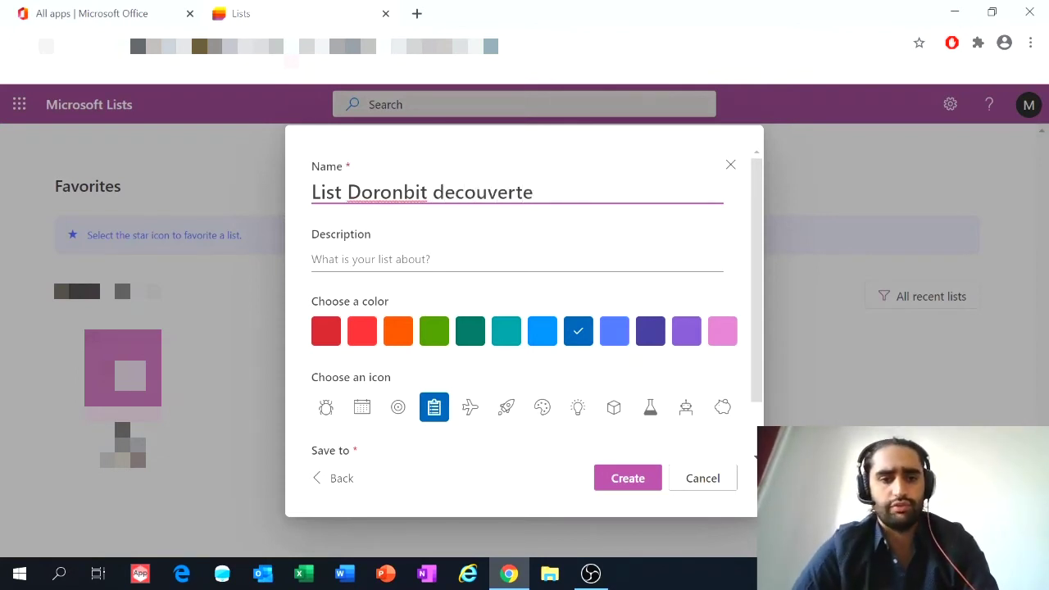
pyautogui.click(370, 256)
pyautogui.write('decouverte')
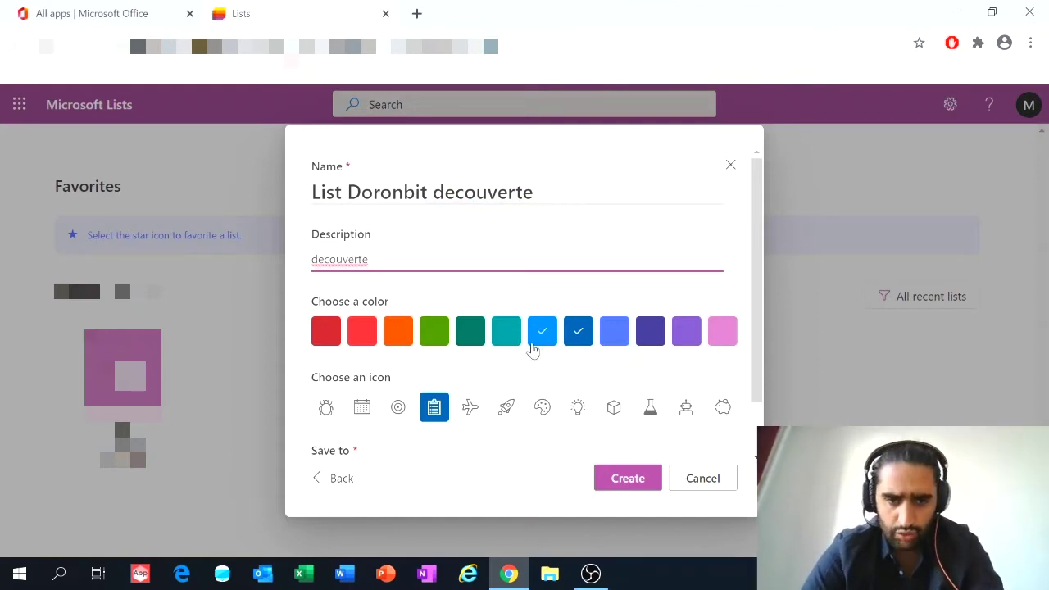
# Step: Give the list the periwinkle blue color and the clipboard icon, and create it in My lists
pyautogui.click(424, 341)
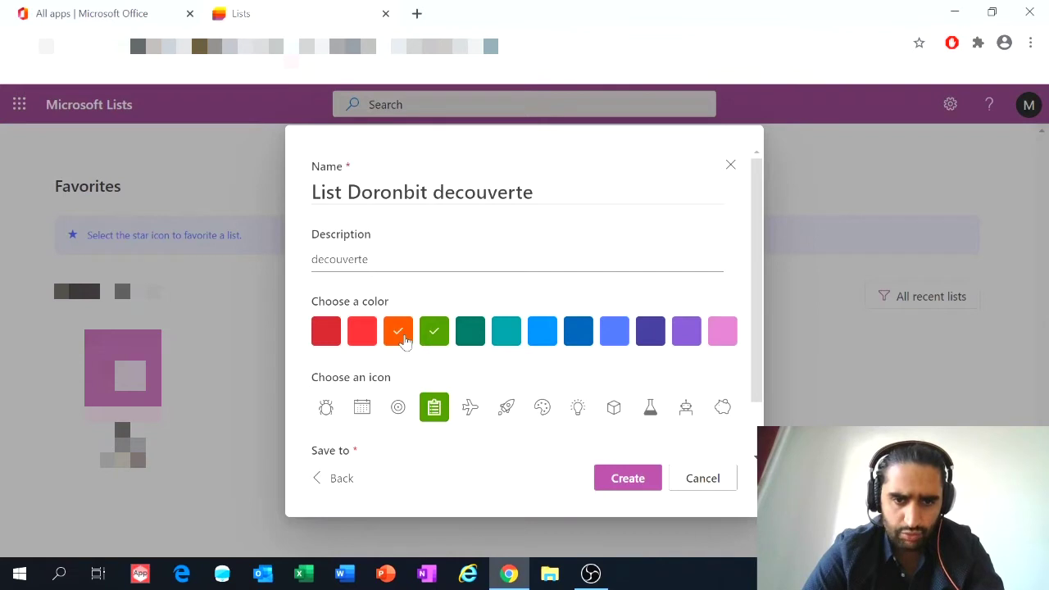
pyautogui.click(611, 341)
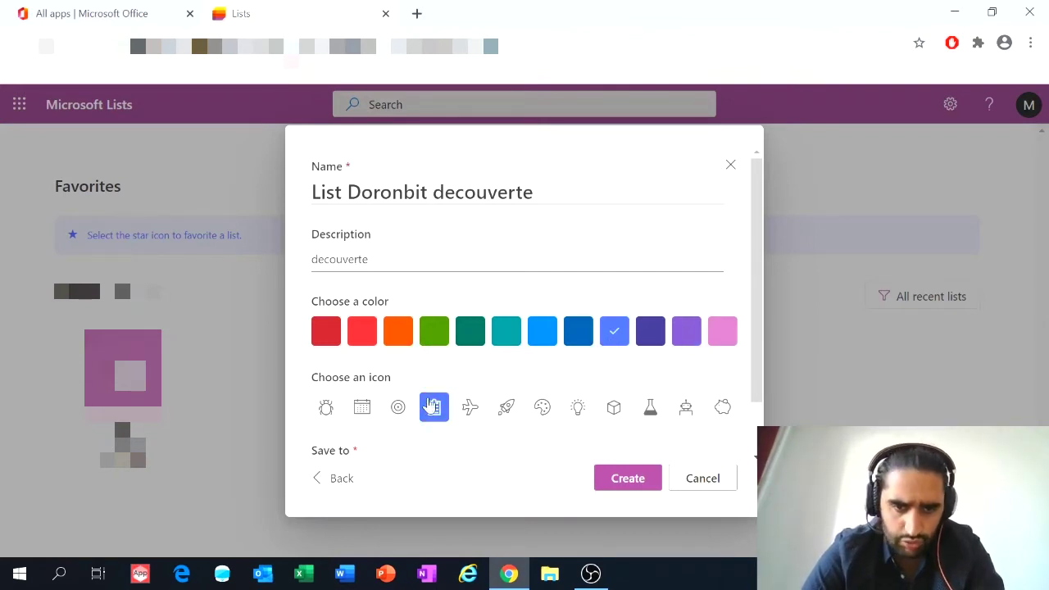
pyautogui.scroll(-1, 451, 452)
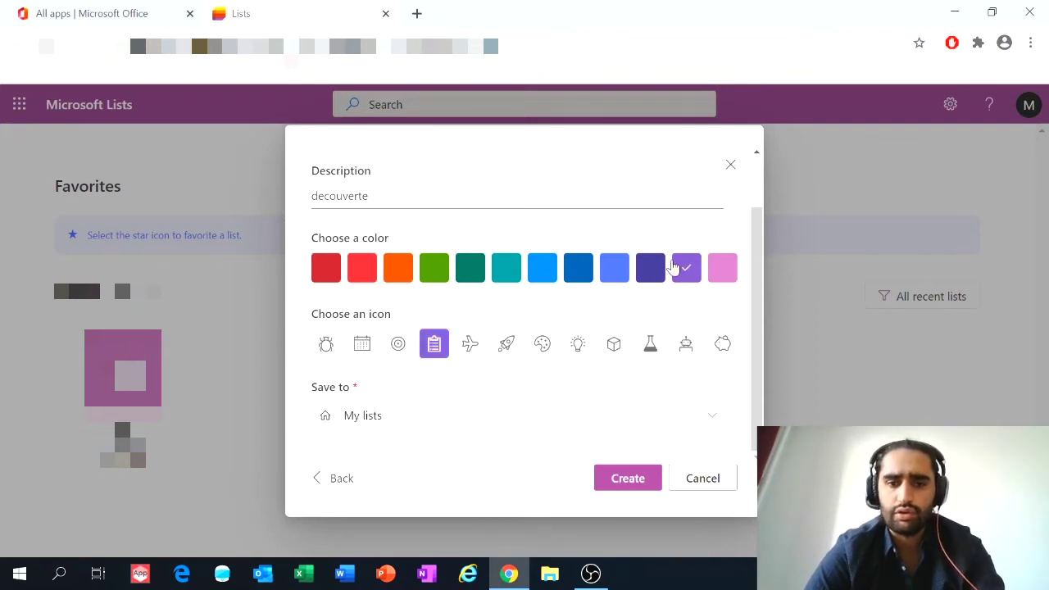
pyautogui.click(614, 267)
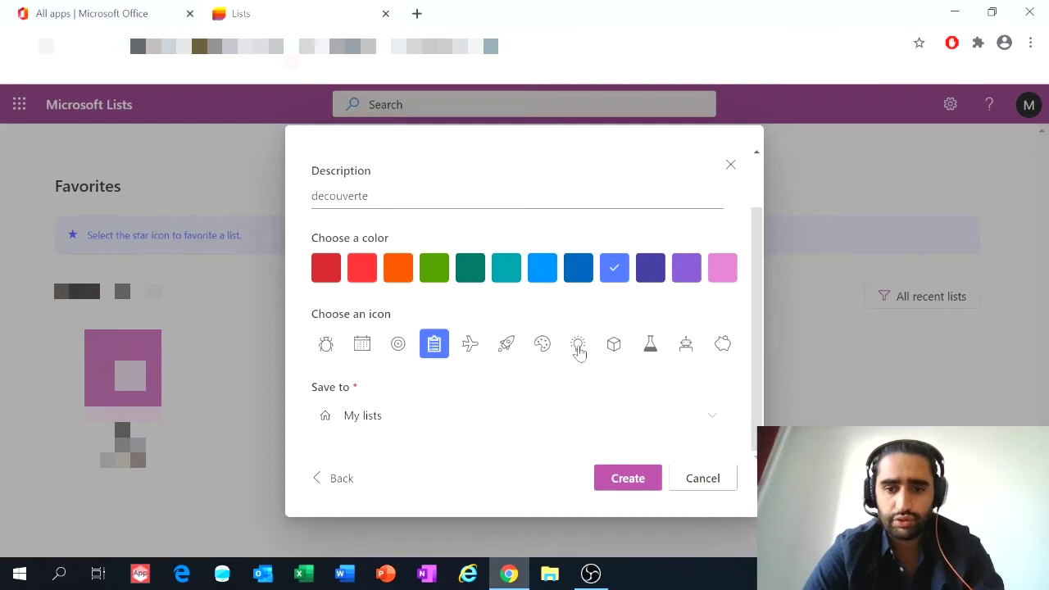
pyautogui.click(650, 351)
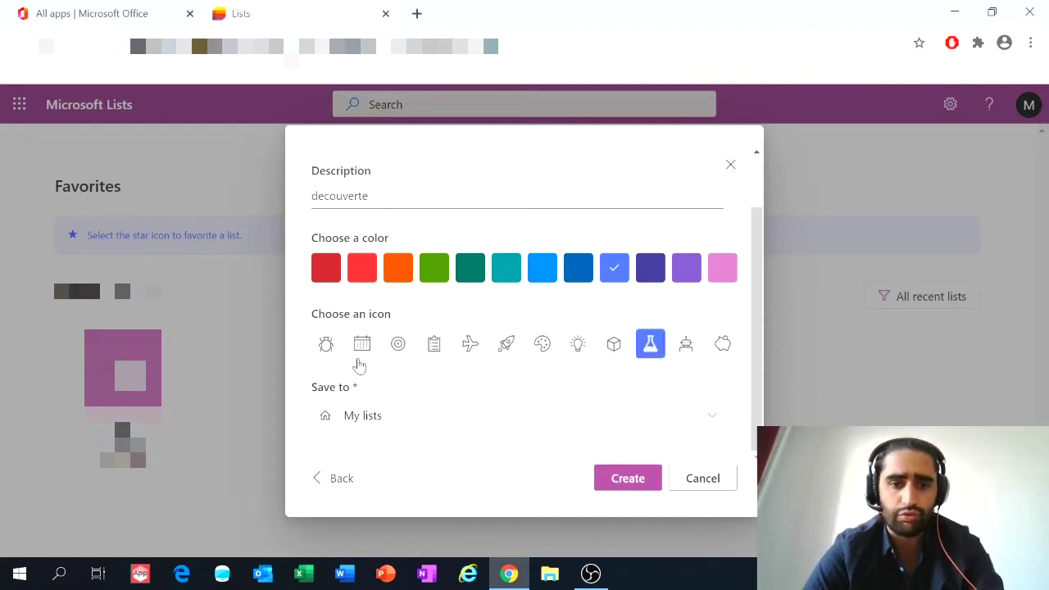
pyautogui.click(434, 346)
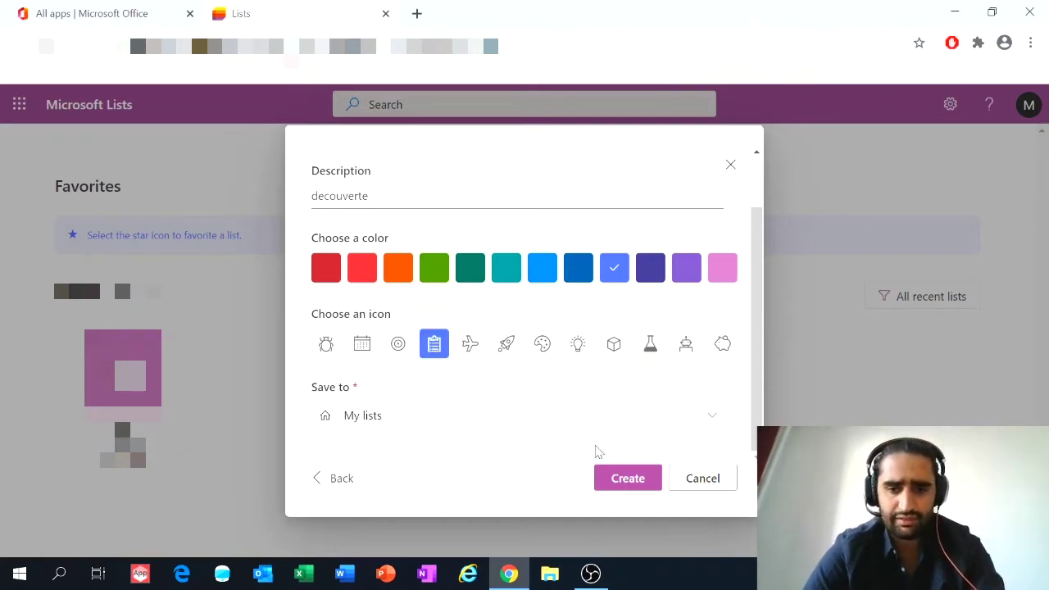
pyautogui.click(628, 485)
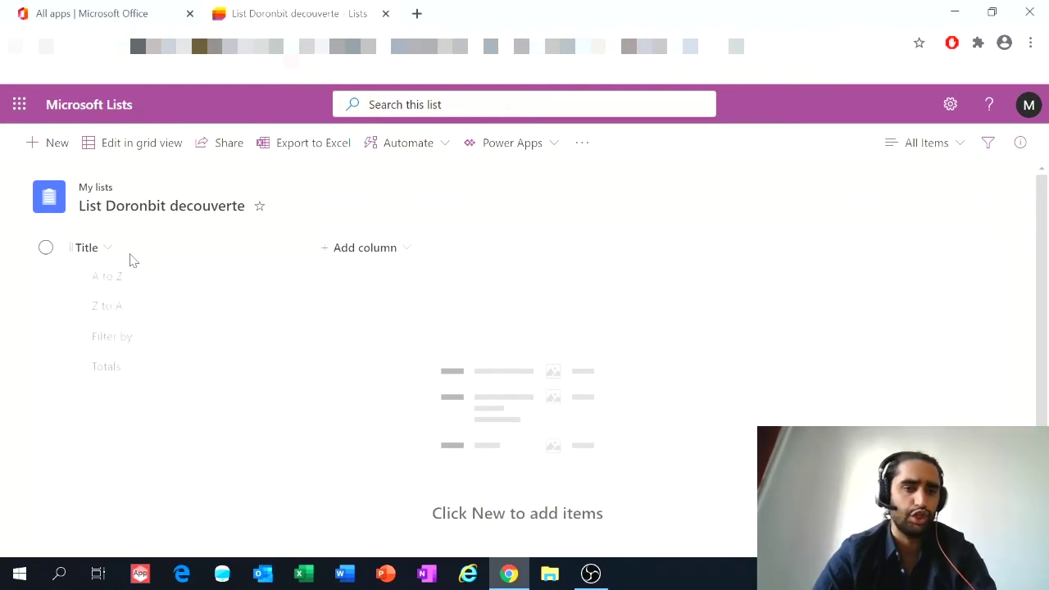
# Step: Add a single line of text column named "Prenom" to the list
pyautogui.click(131, 259)
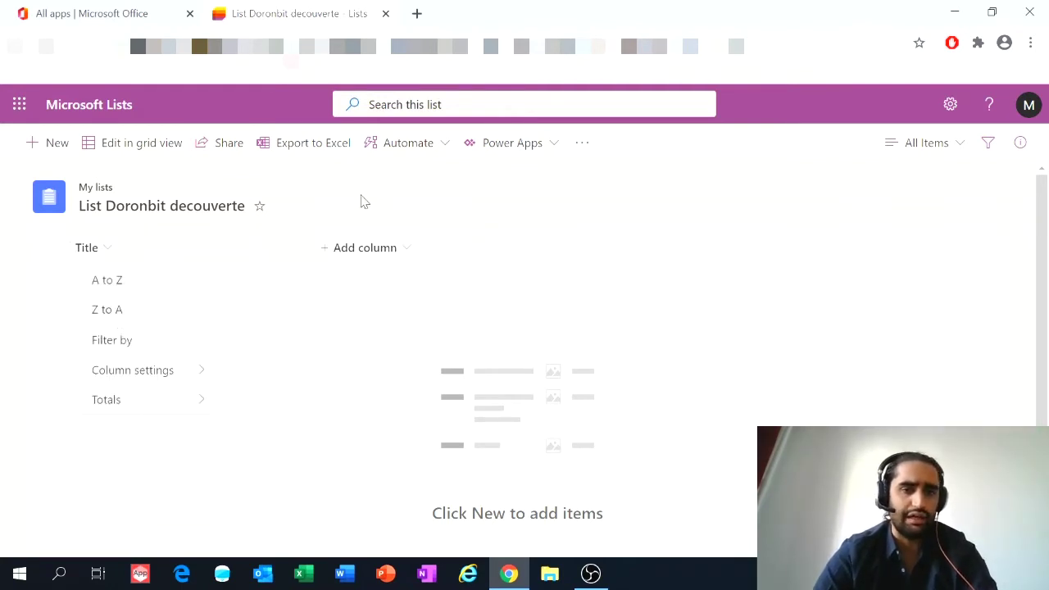
pyautogui.click(398, 201)
pyautogui.click(395, 253)
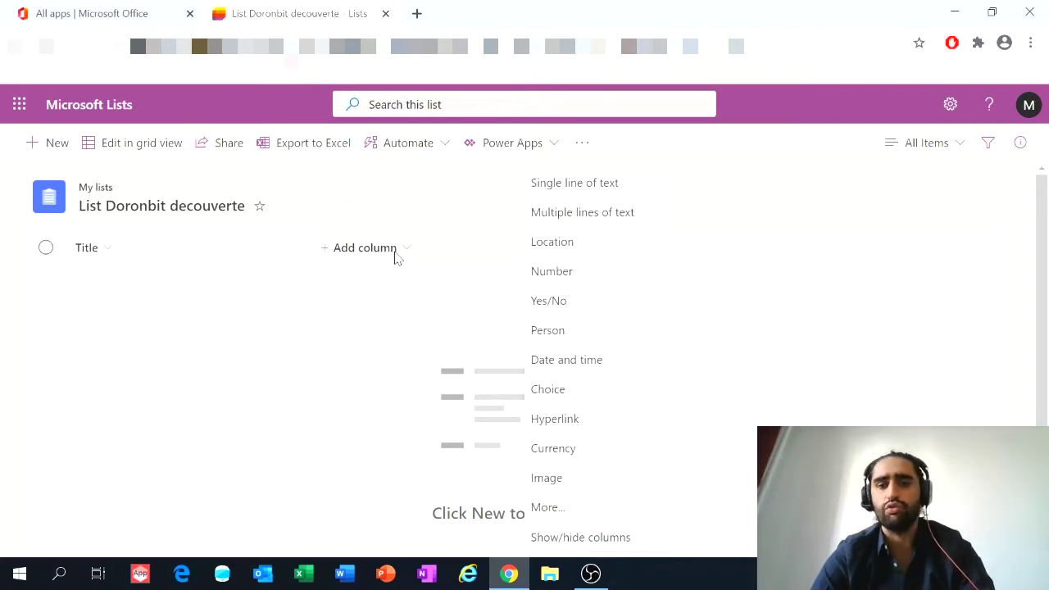
pyautogui.click(557, 184)
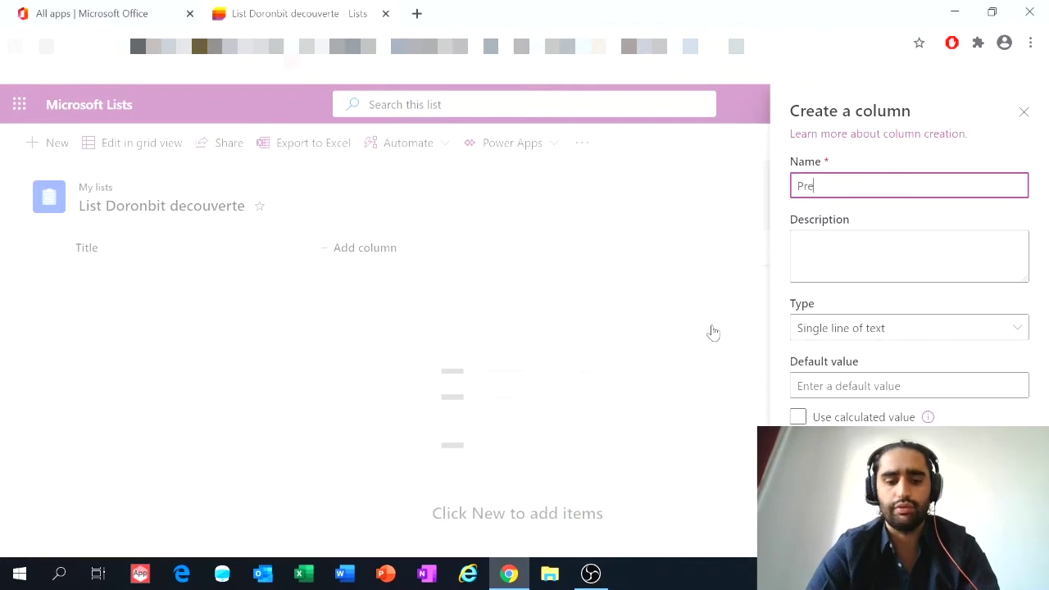
pyautogui.click(820, 531)
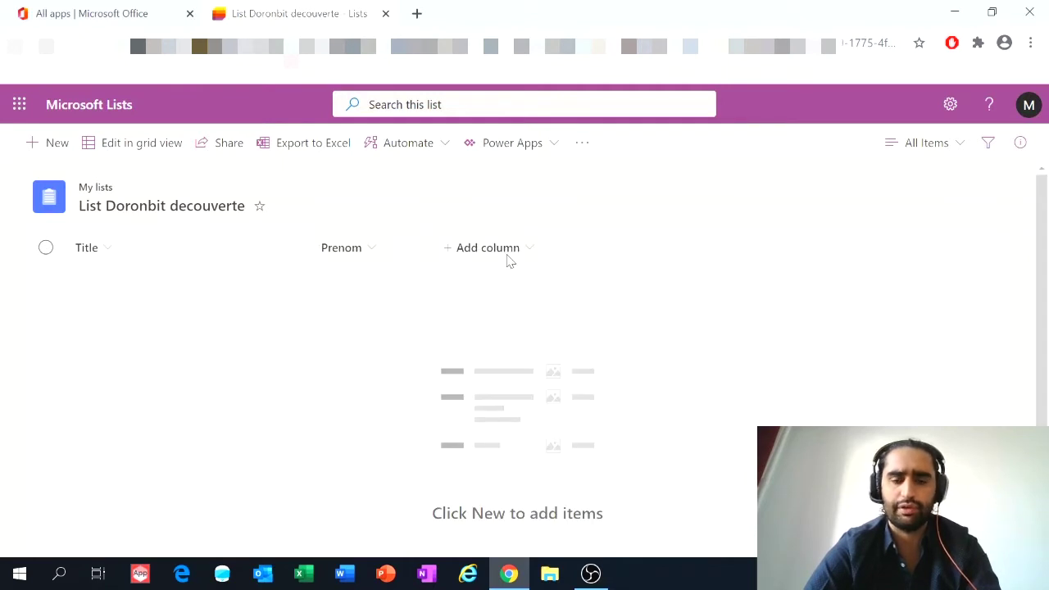
# Step: Add a number column named "Age" after the Prenom column
pyautogui.click(506, 255)
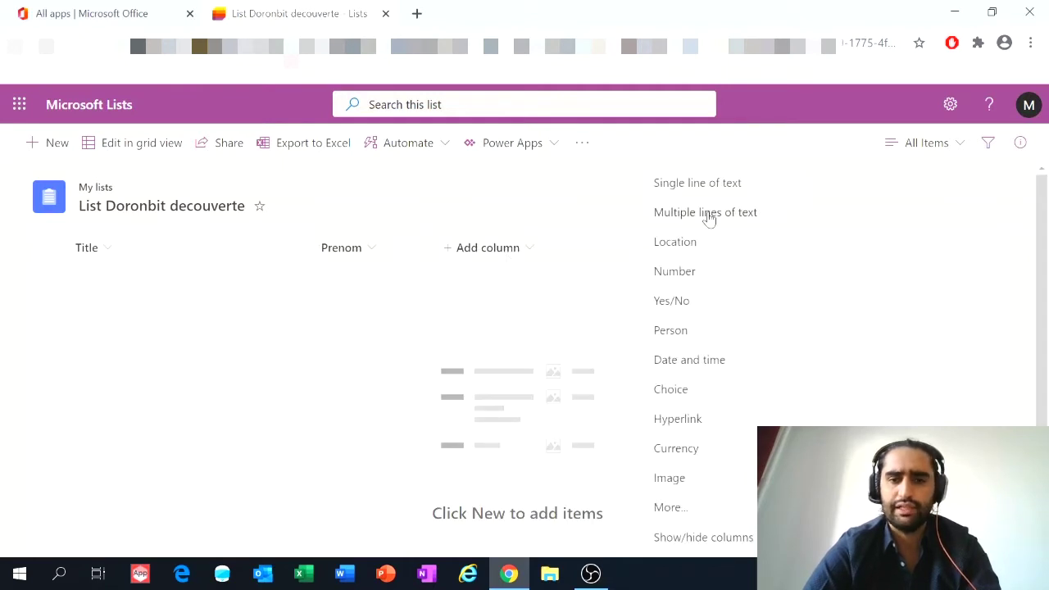
pyautogui.click(676, 271)
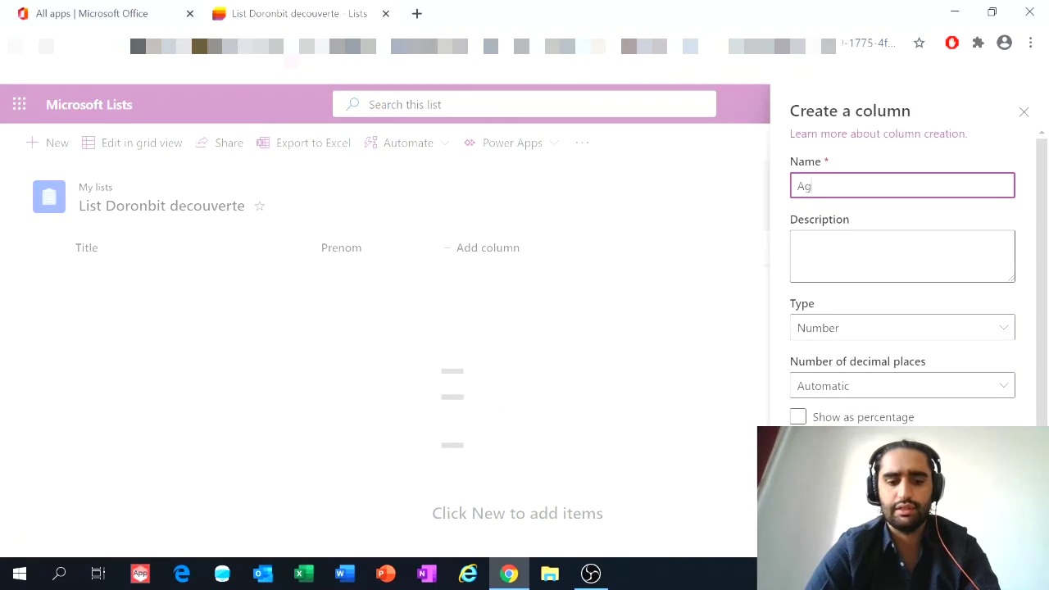
pyautogui.write('Age')
pyautogui.press('Tab')
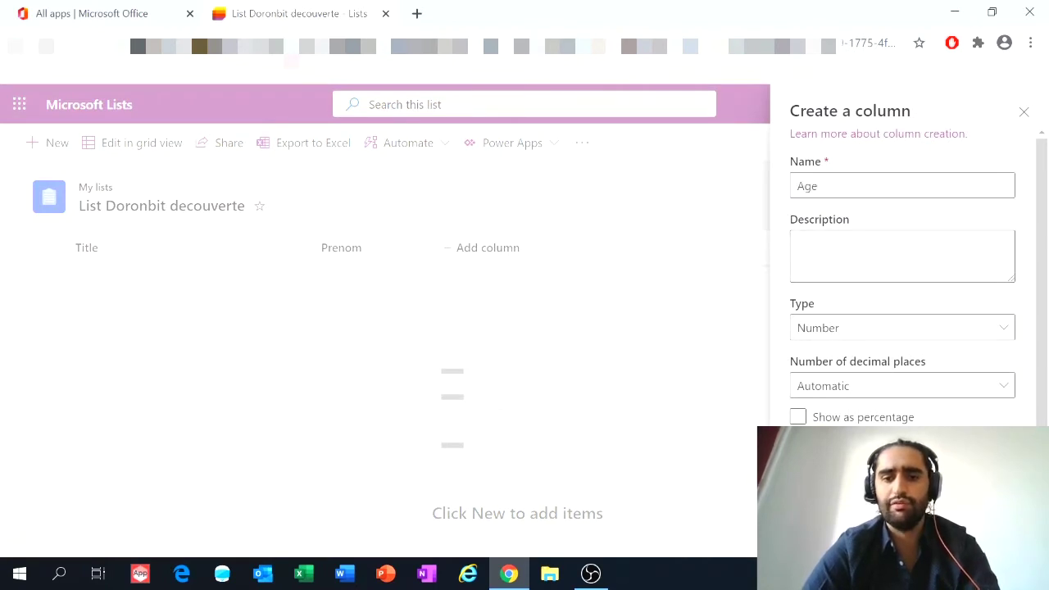
pyautogui.click(822, 533)
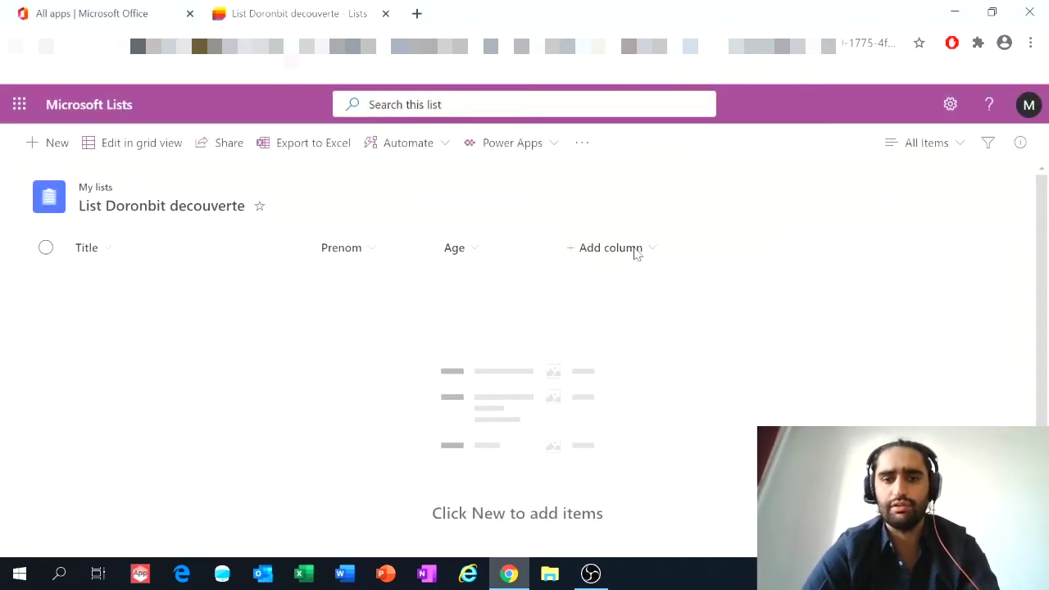
# Step: Start another new column after Age, set its type to Choice and name it "Sexe"
pyautogui.click(636, 250)
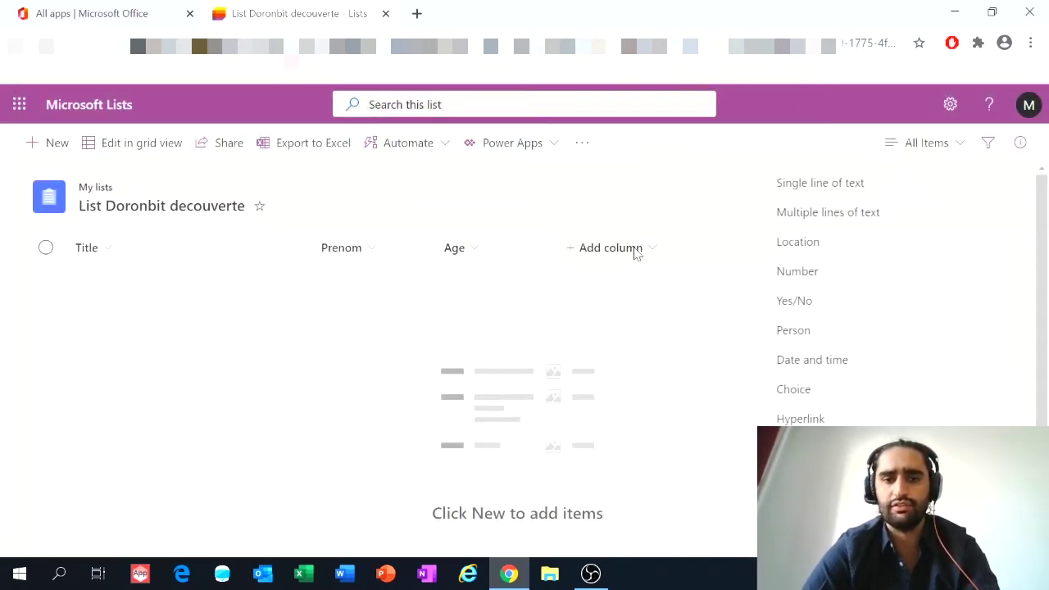
pyautogui.click(801, 307)
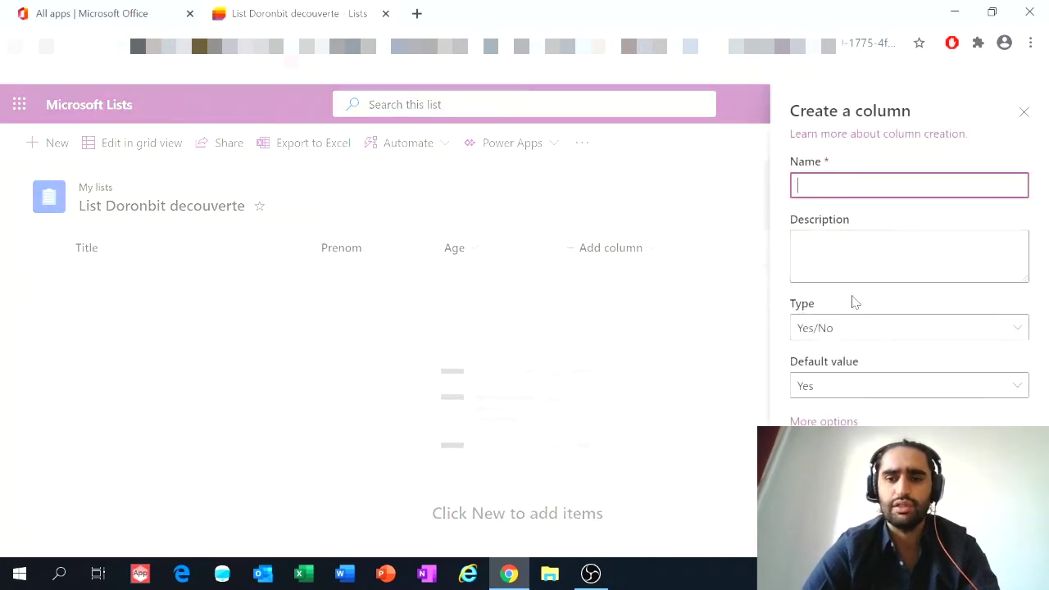
pyautogui.click(871, 330)
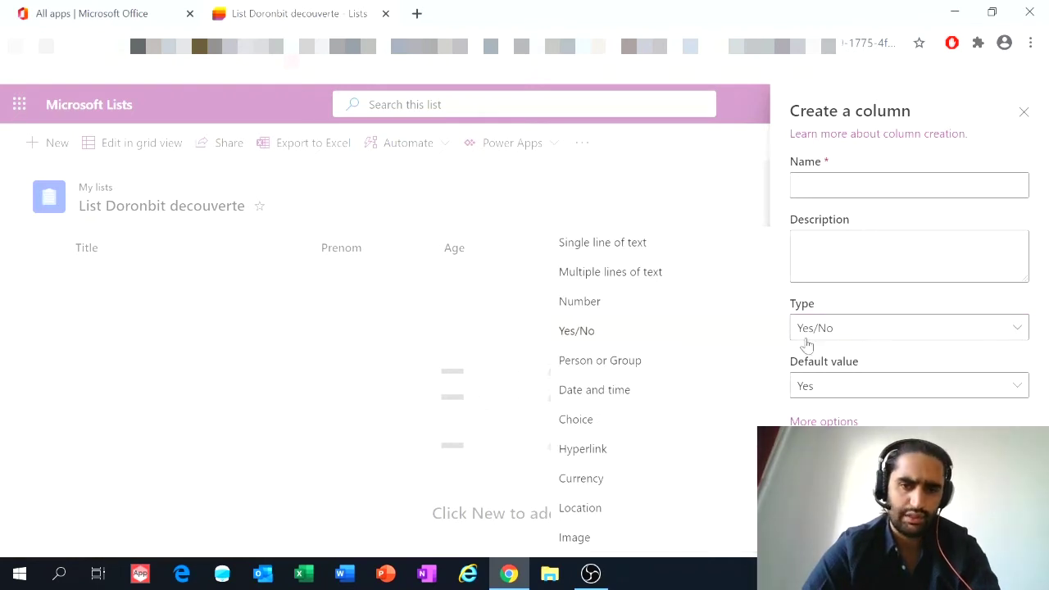
pyautogui.click(576, 420)
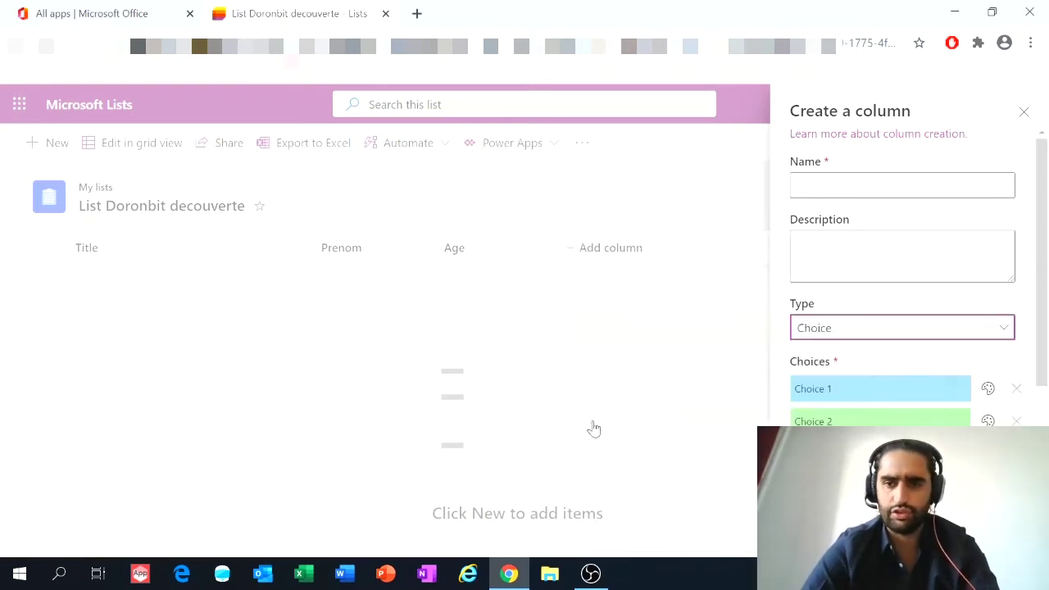
pyautogui.click(893, 186)
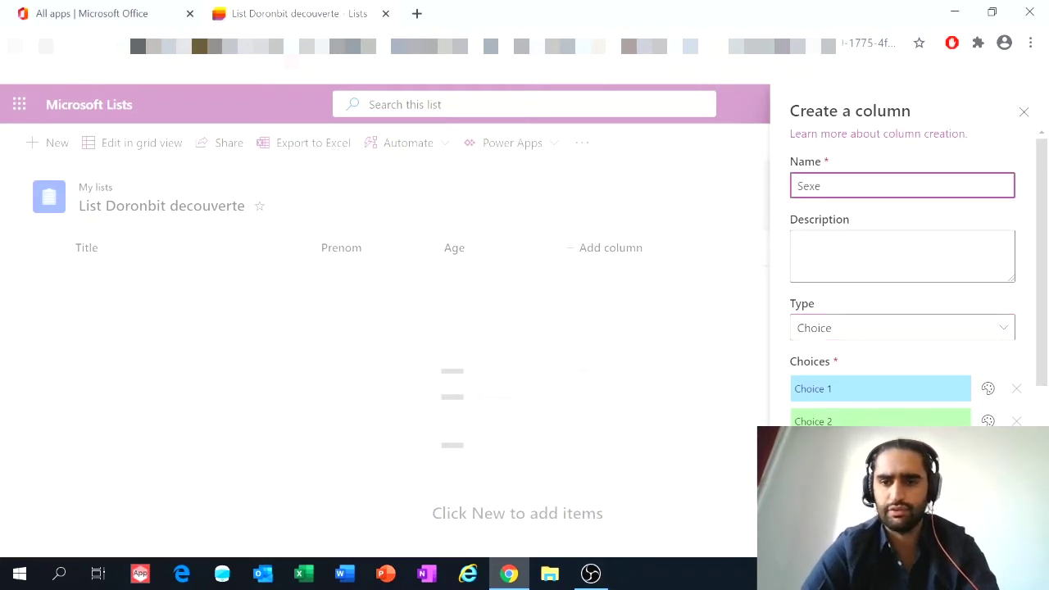
# Step: Rename the first two choices of the Sexe column as "M" and "F"
pyautogui.click(881, 389)
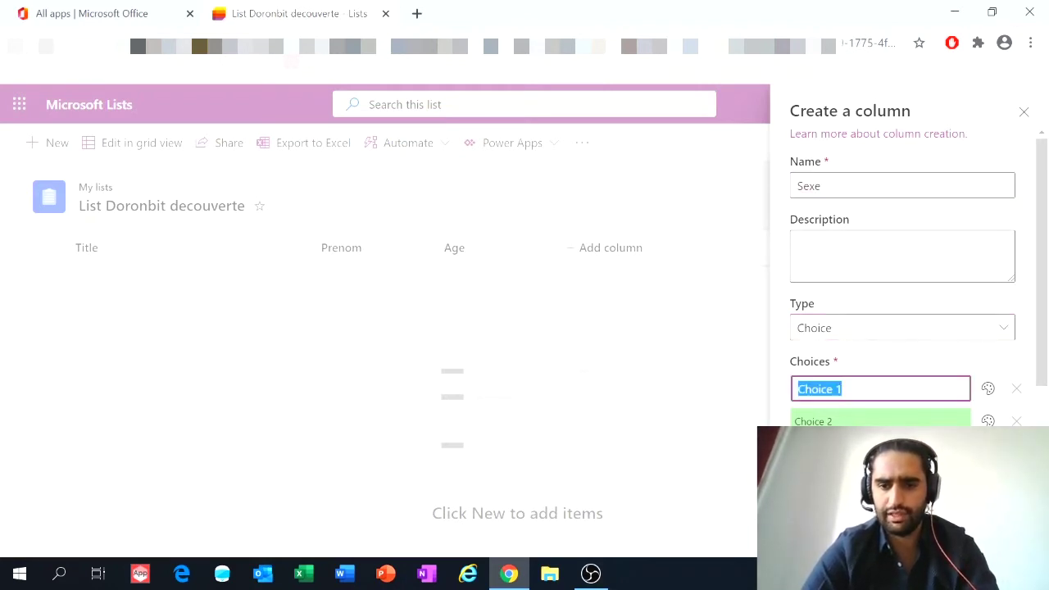
pyautogui.write('M')
pyautogui.press('Tab')
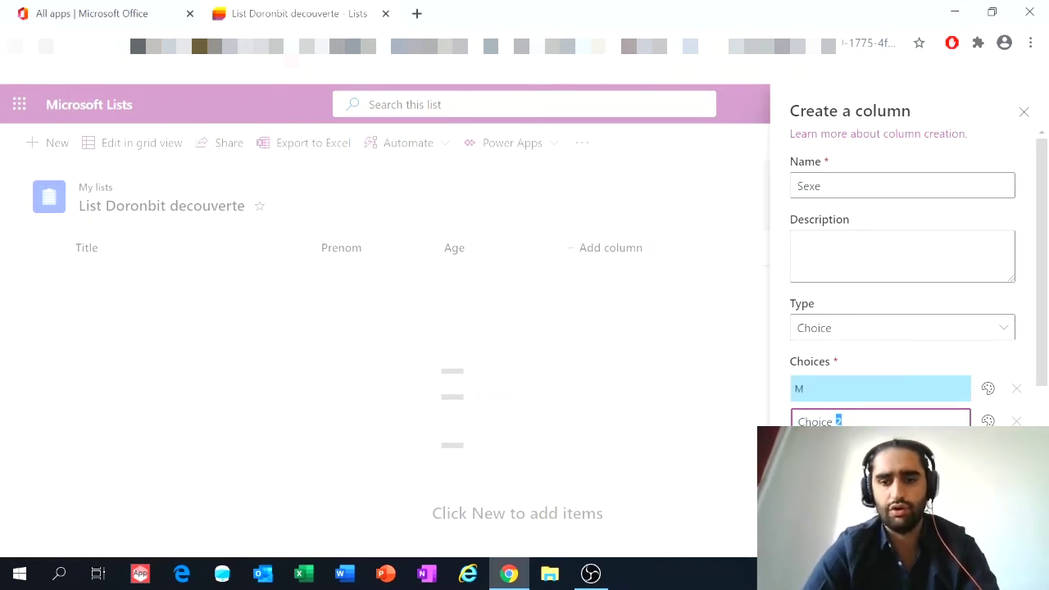
pyautogui.hotkey('ctrl', 'a')
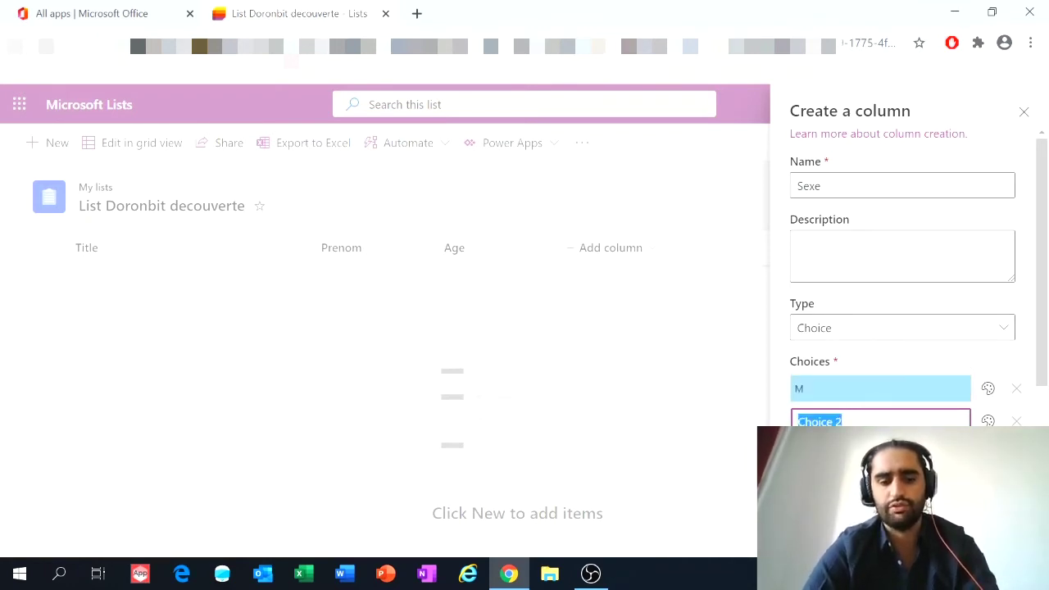
pyautogui.write('F')
pyautogui.press('Tab')
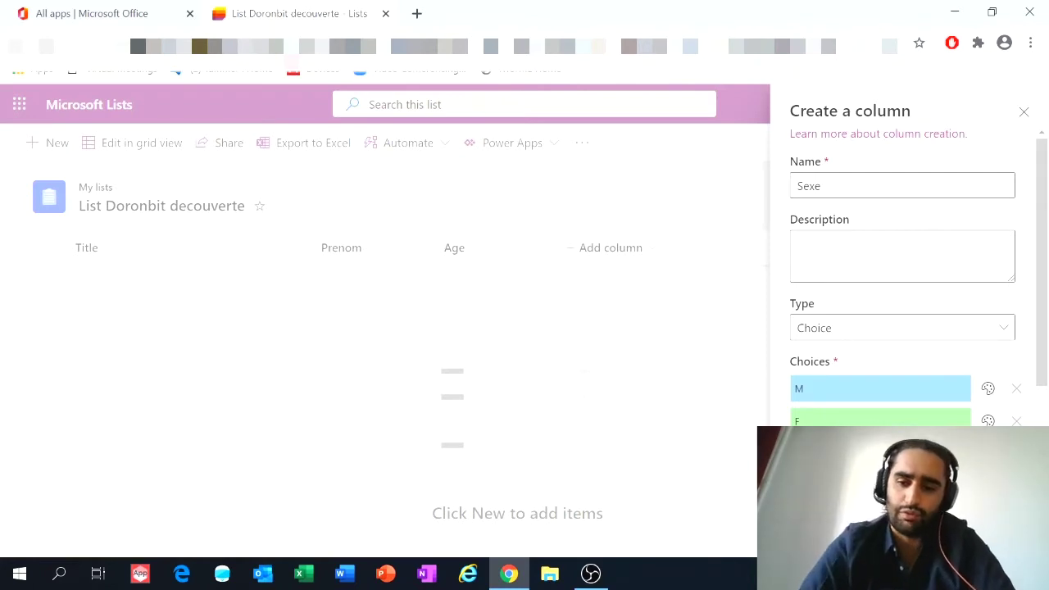
# Step: Name the third choice of the Sexe column "T" and save the column
pyautogui.scroll(-2, 902, 287)
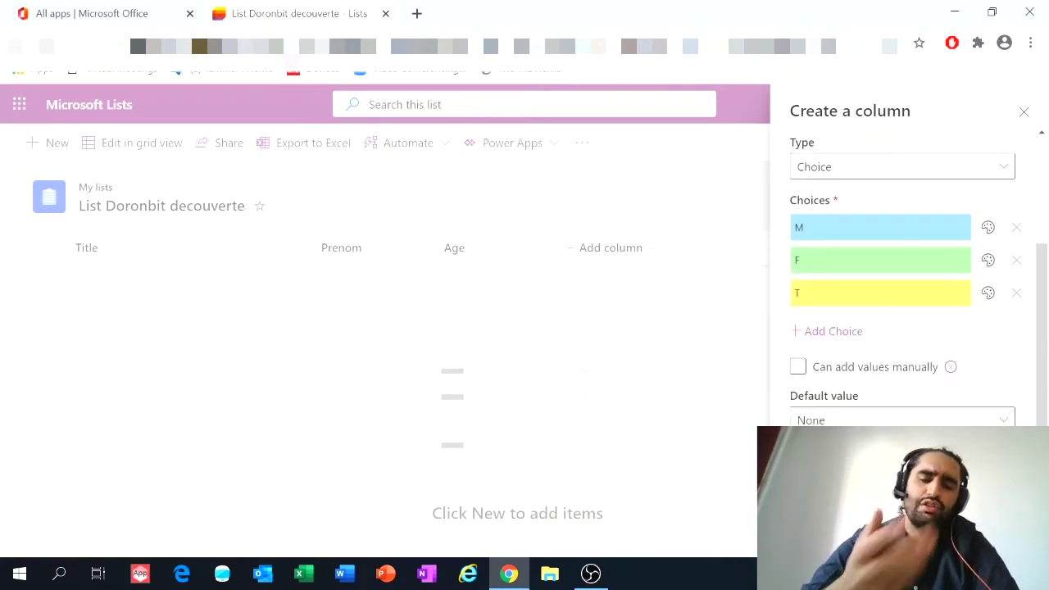
pyautogui.click(822, 532)
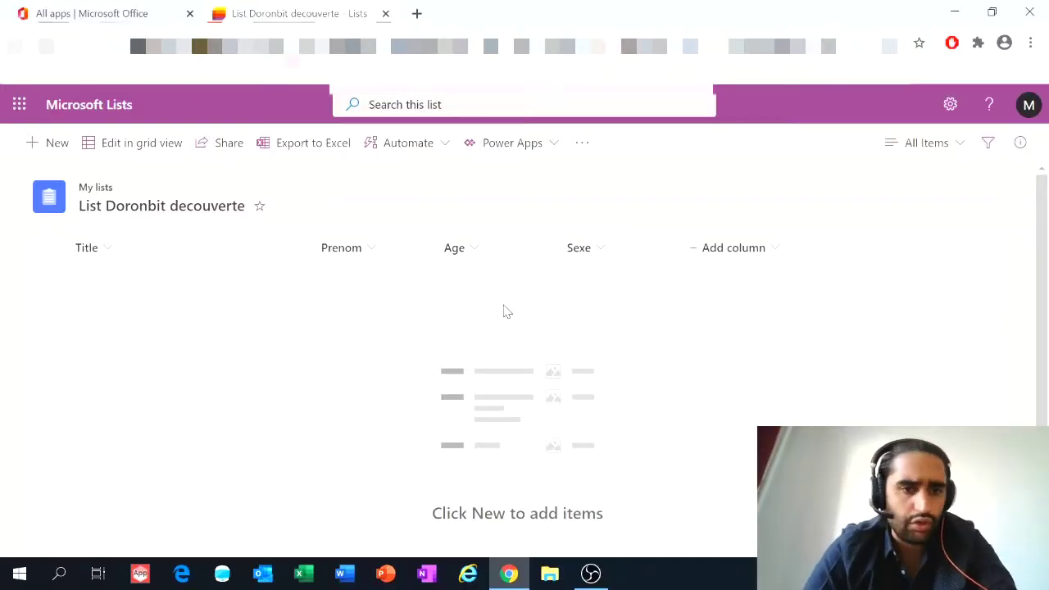
# Step: Rename the Title column to "Nom"
pyautogui.rightClick(89, 245)
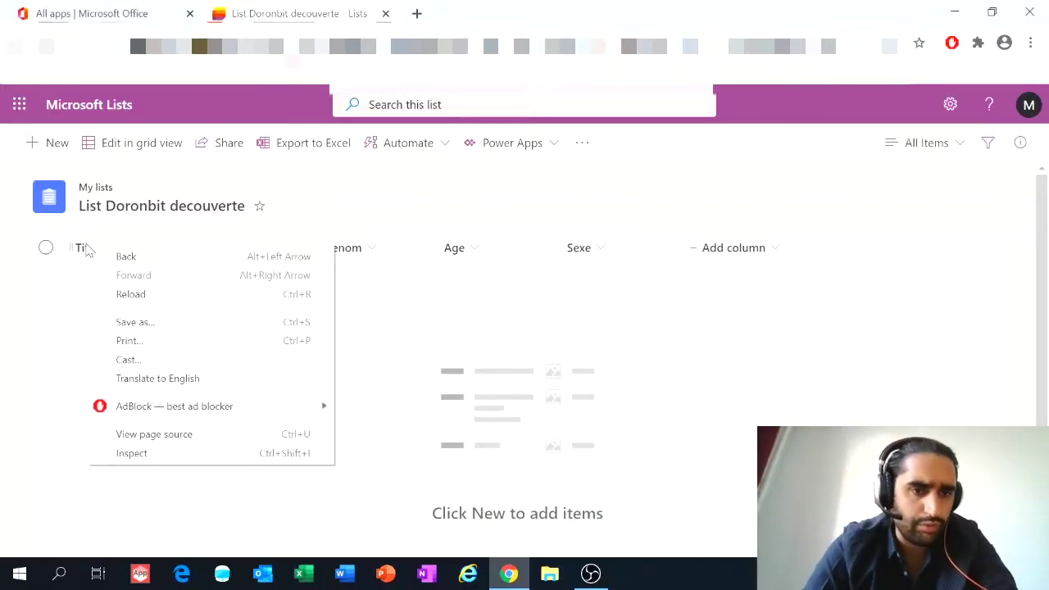
pyautogui.click(32, 357)
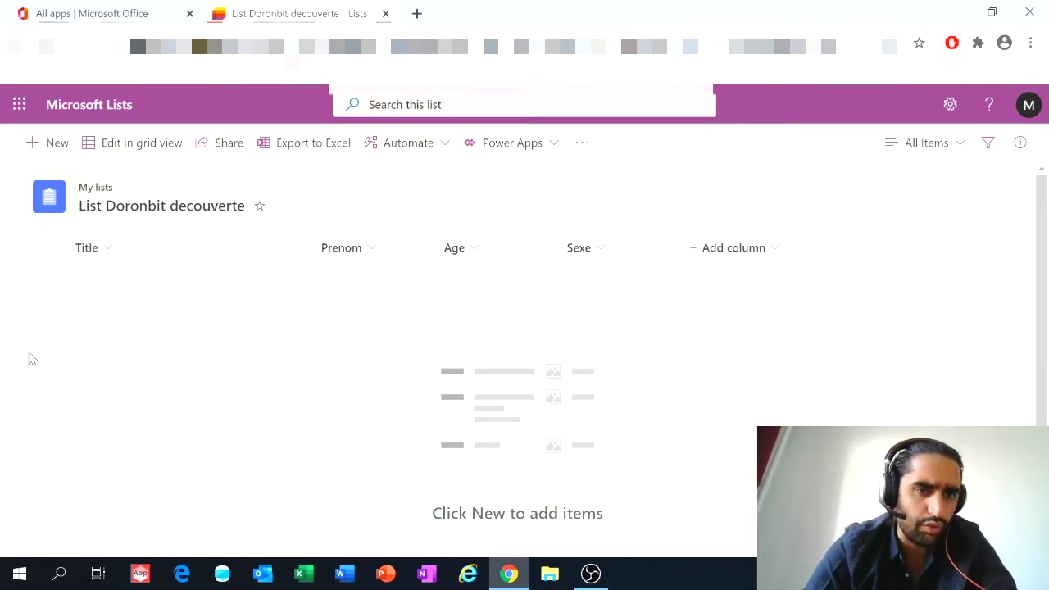
pyautogui.click(112, 254)
pyautogui.moveTo(194, 374)
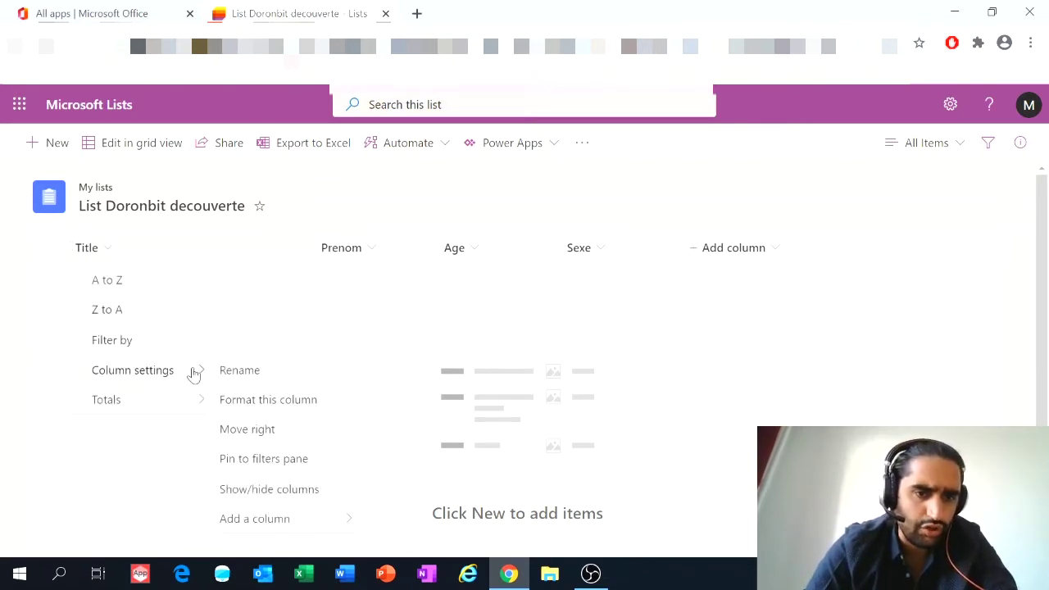
pyautogui.click(236, 371)
pyautogui.write('Nom')
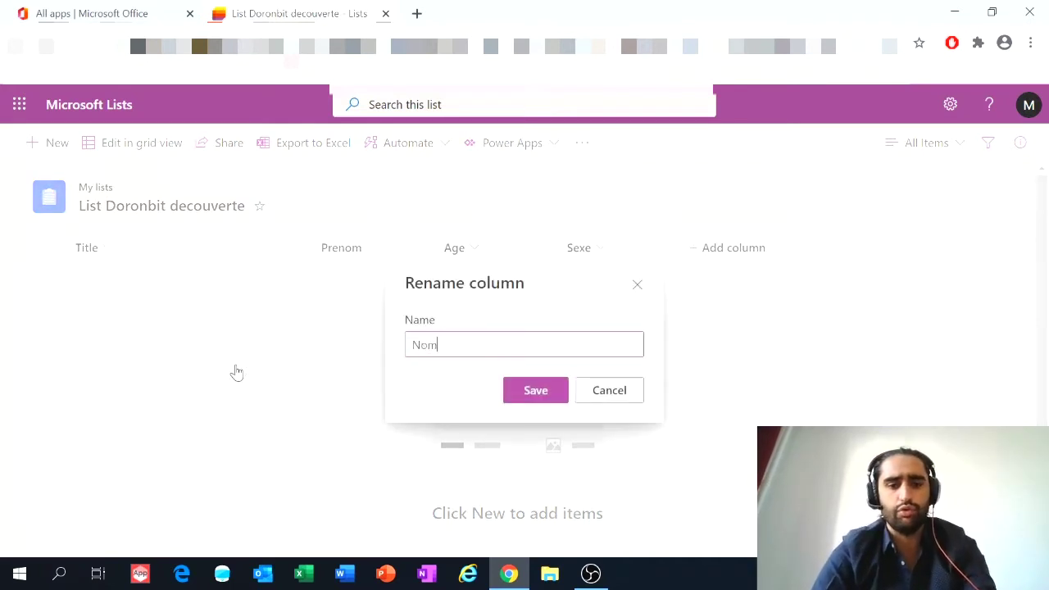
pyautogui.click(536, 391)
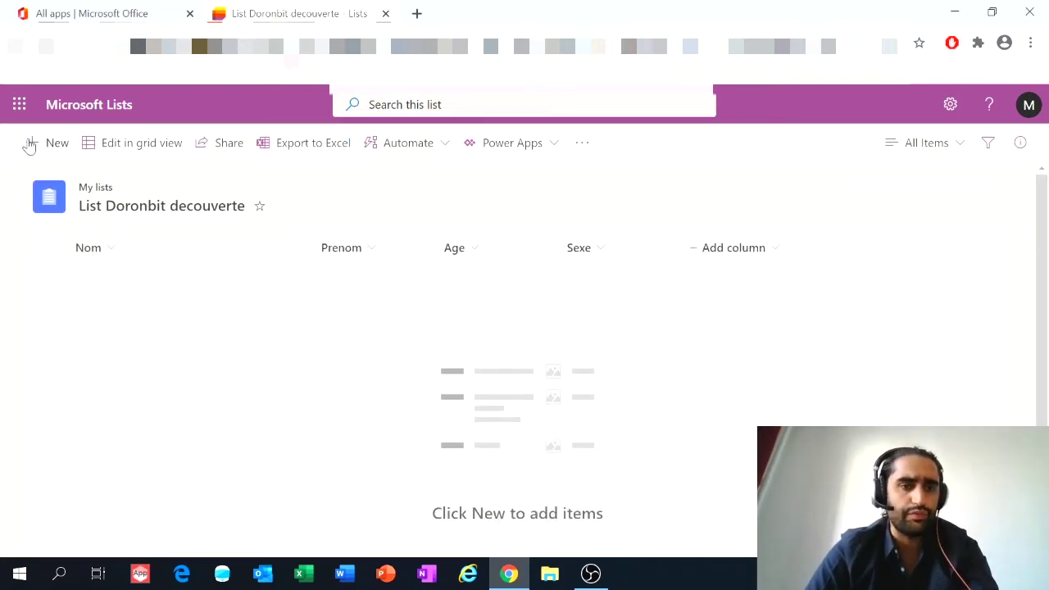
# Step: Start a new list item with "Ketchum" as Nom and "Ash" as Prenom
pyautogui.click(54, 145)
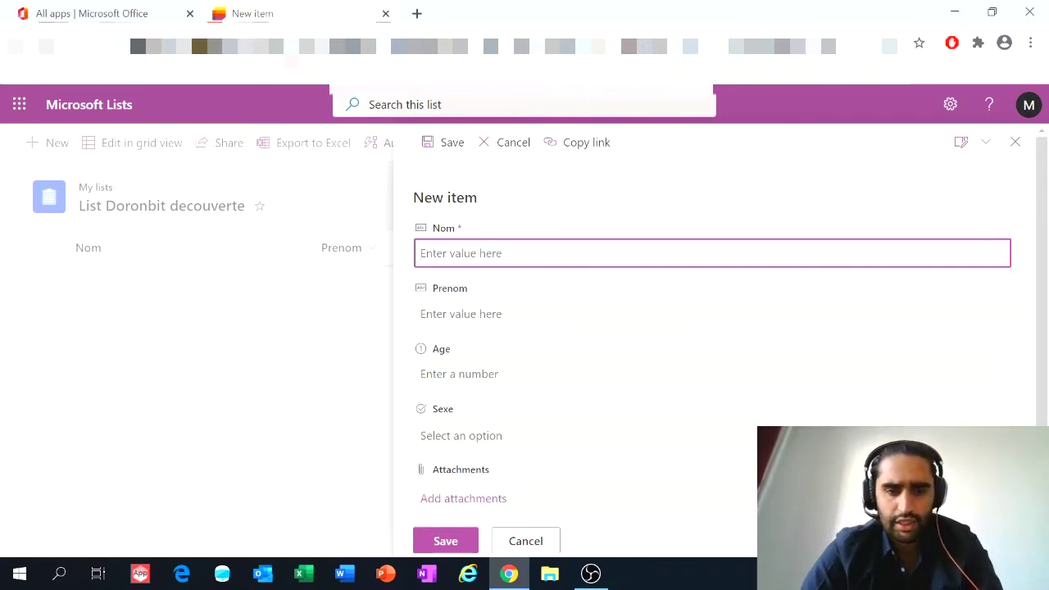
pyautogui.write('Ash')
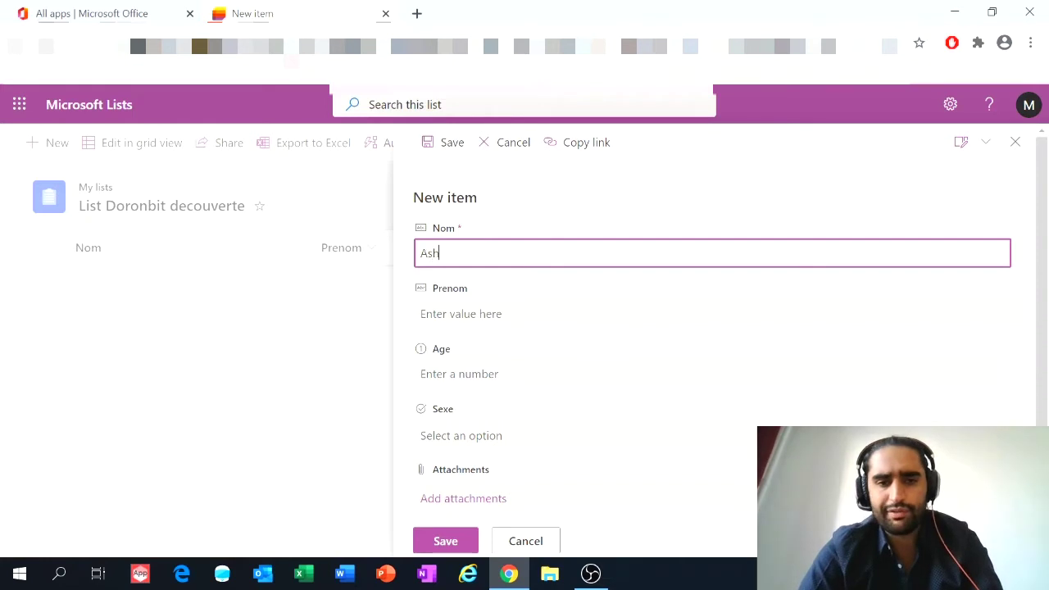
pyautogui.hotkey('ctrl', 'a')
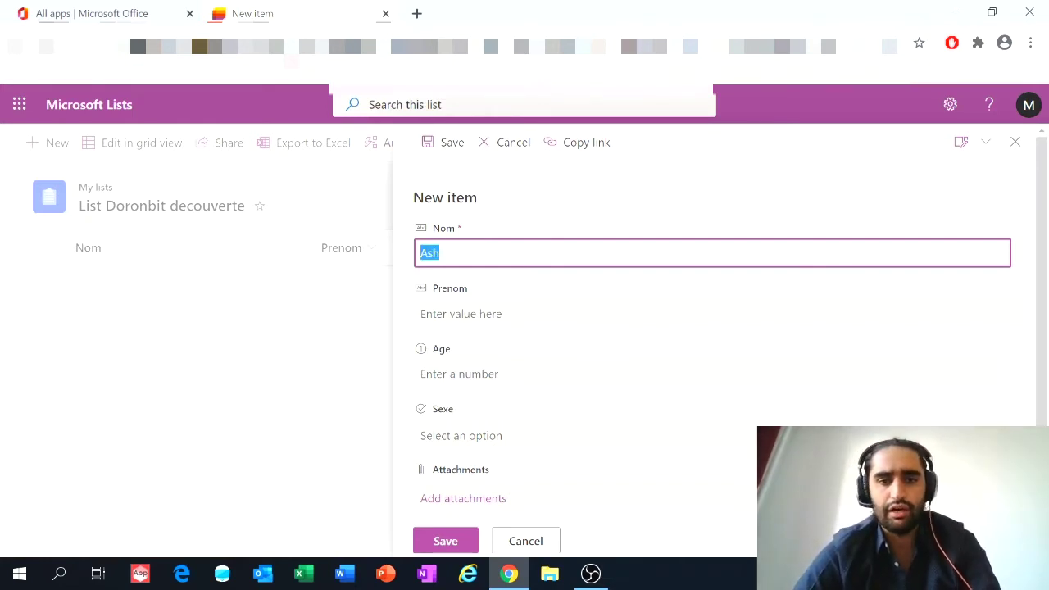
pyautogui.press('BackSpace')
pyautogui.write('Ketchum')
pyautogui.press('Tab')
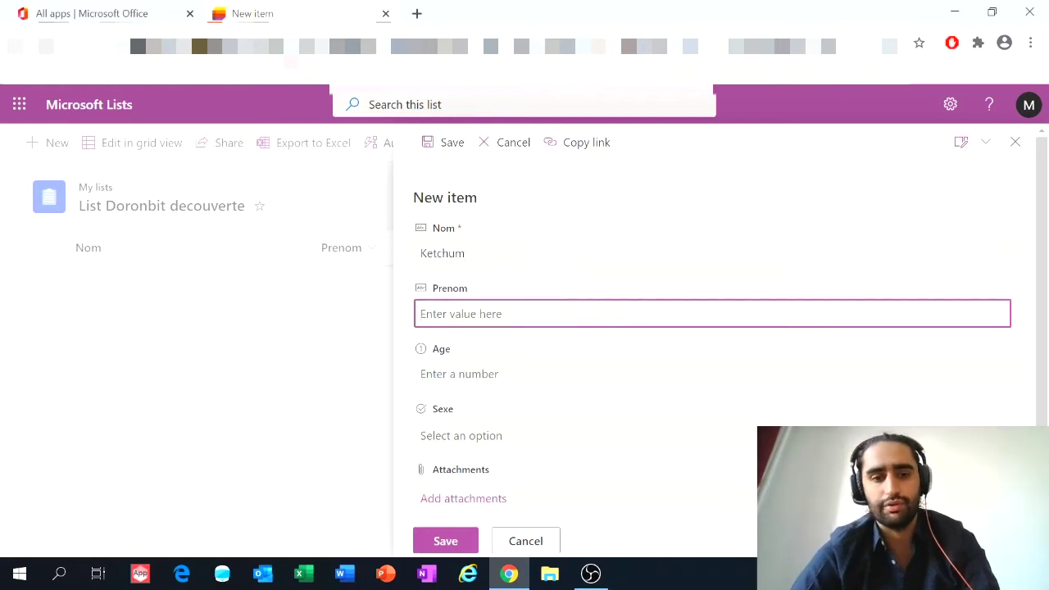
pyautogui.write('Ash')
pyautogui.press('Tab')
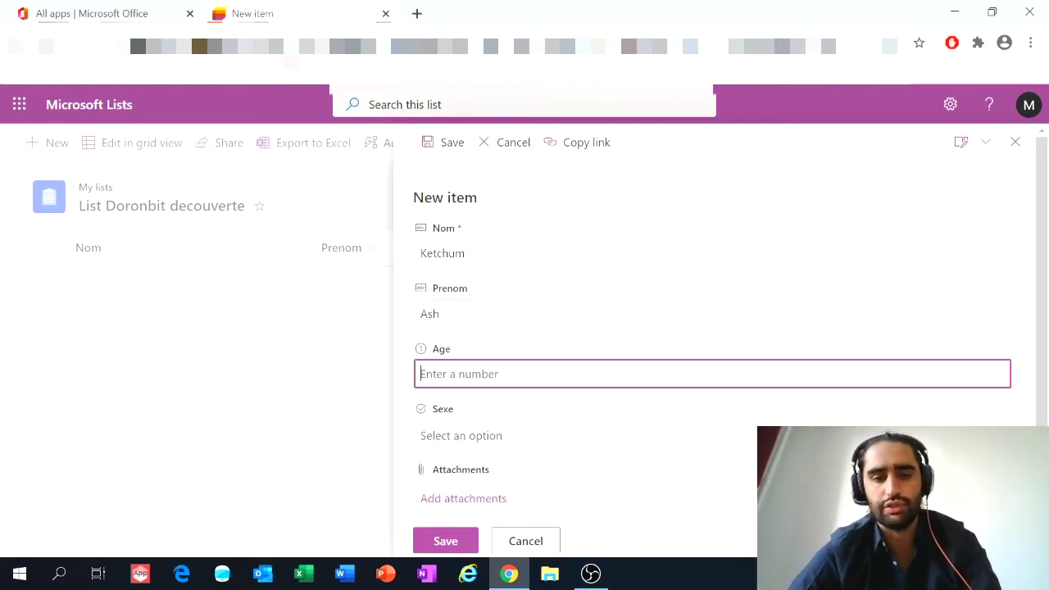
# Step: Set the new item's Age to 25 and Sexe to M, and save the item
pyautogui.scroll(-1, 617, 273)
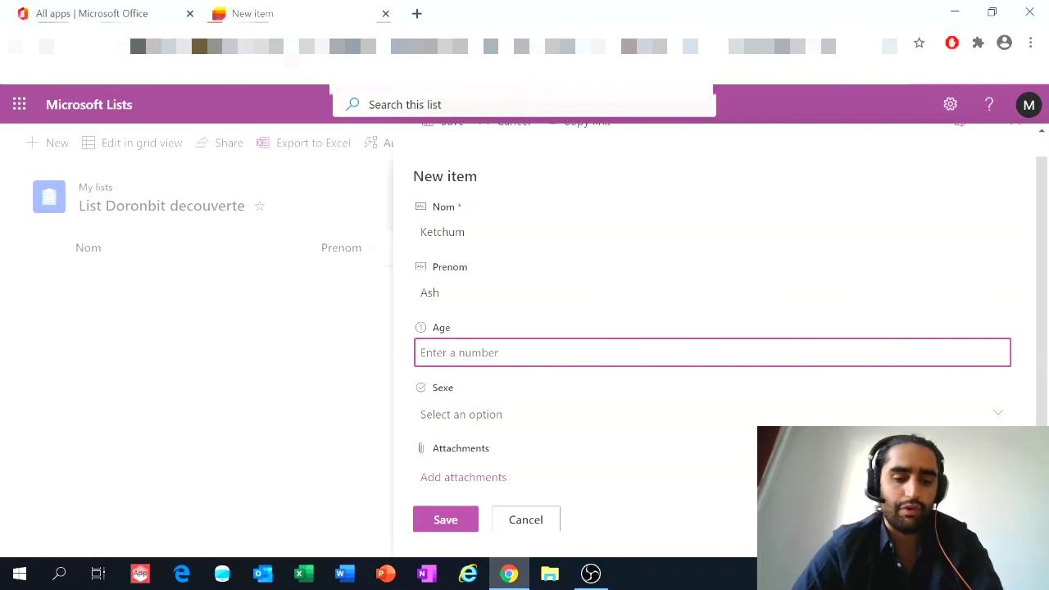
pyautogui.write('25')
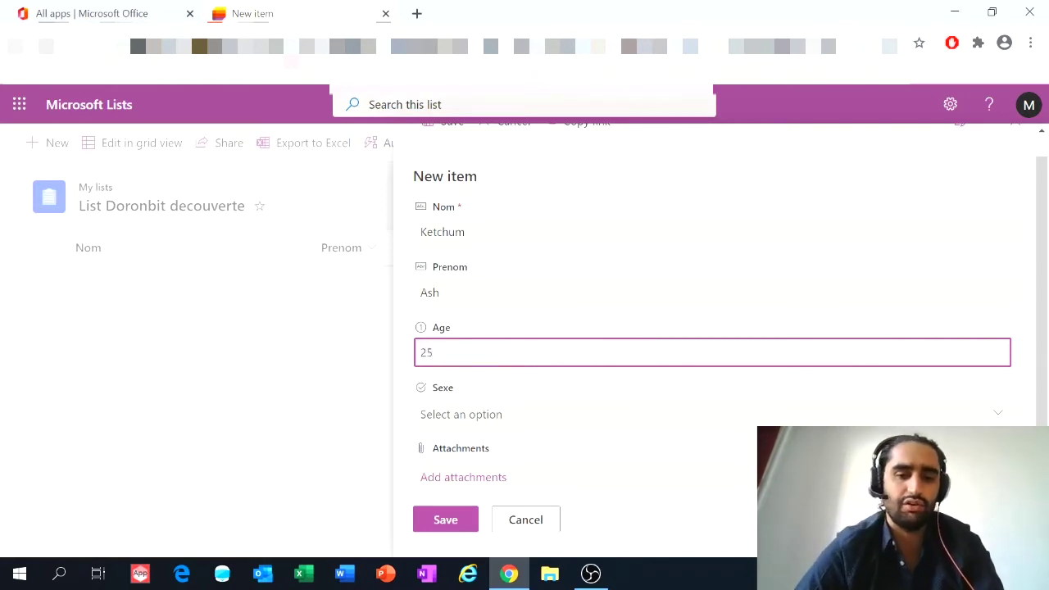
pyautogui.click(464, 424)
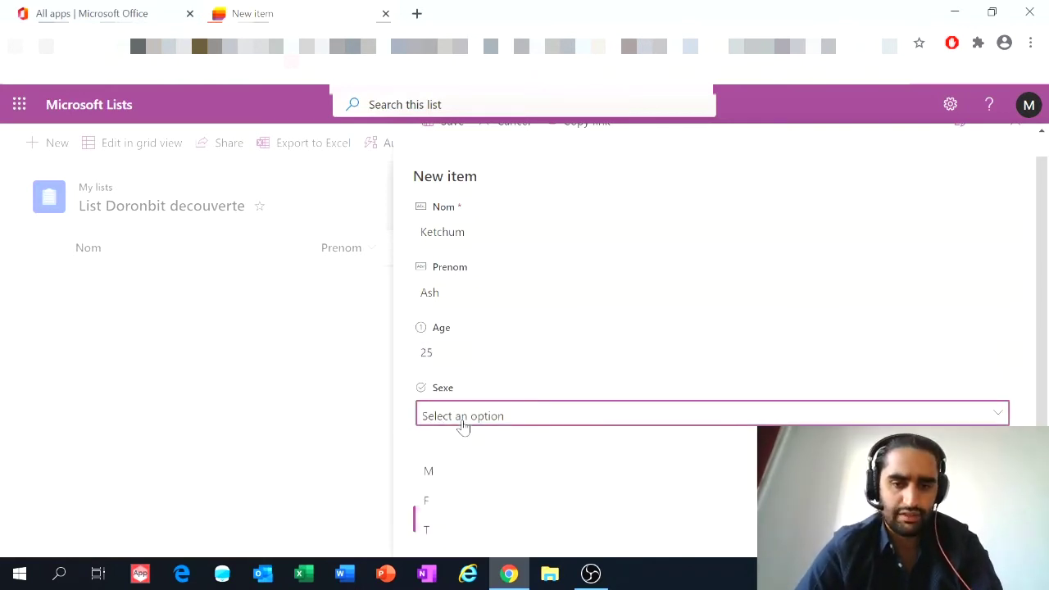
pyautogui.click(436, 471)
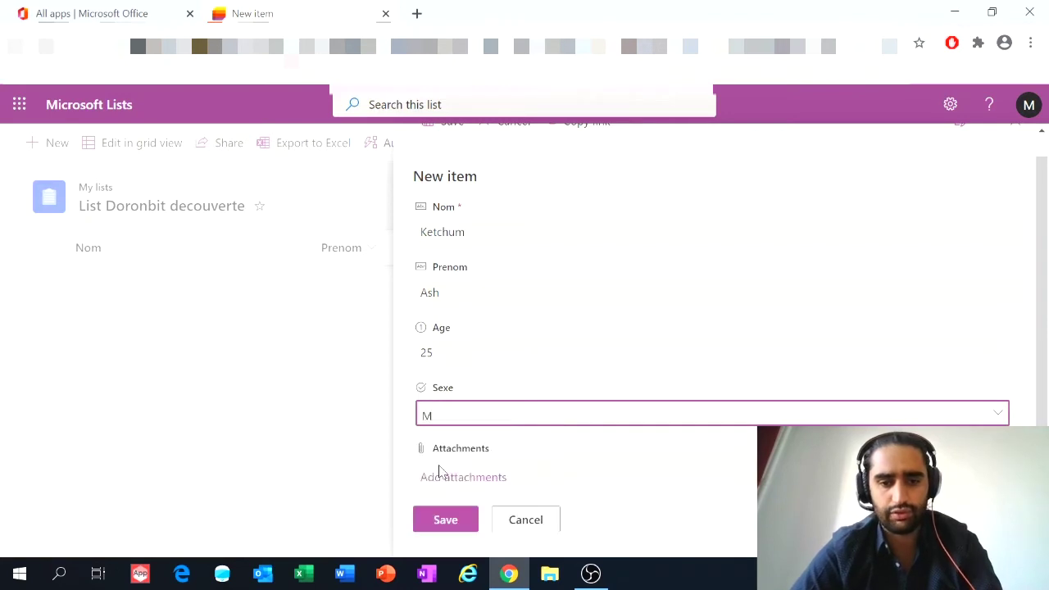
pyautogui.click(443, 526)
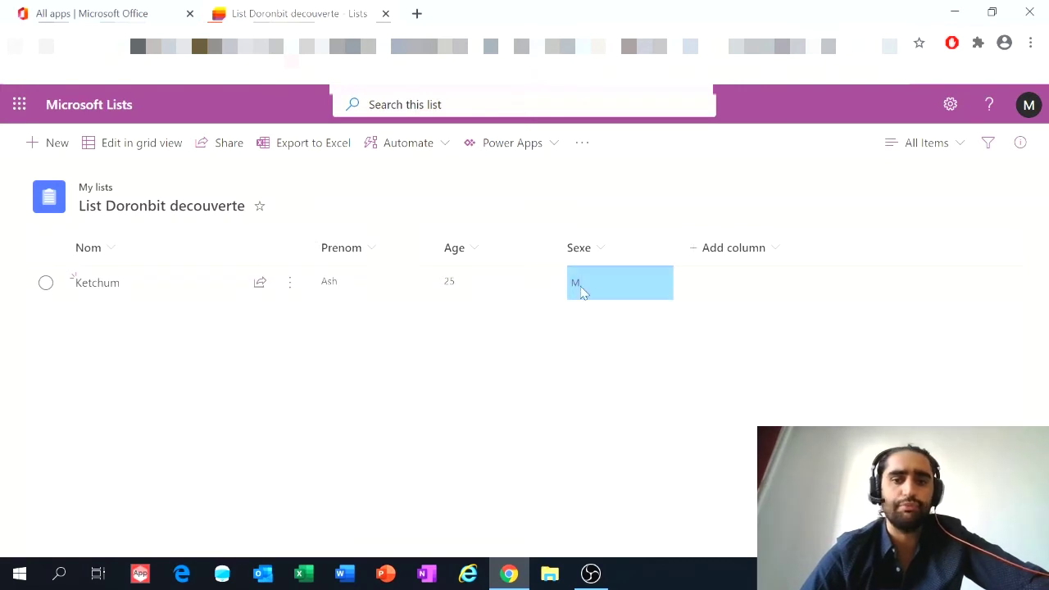
# Step: Add a second list item with Nom "Uzumaki", Prenom "Naruto", Age 30 and Sexe M
pyautogui.click(34, 146)
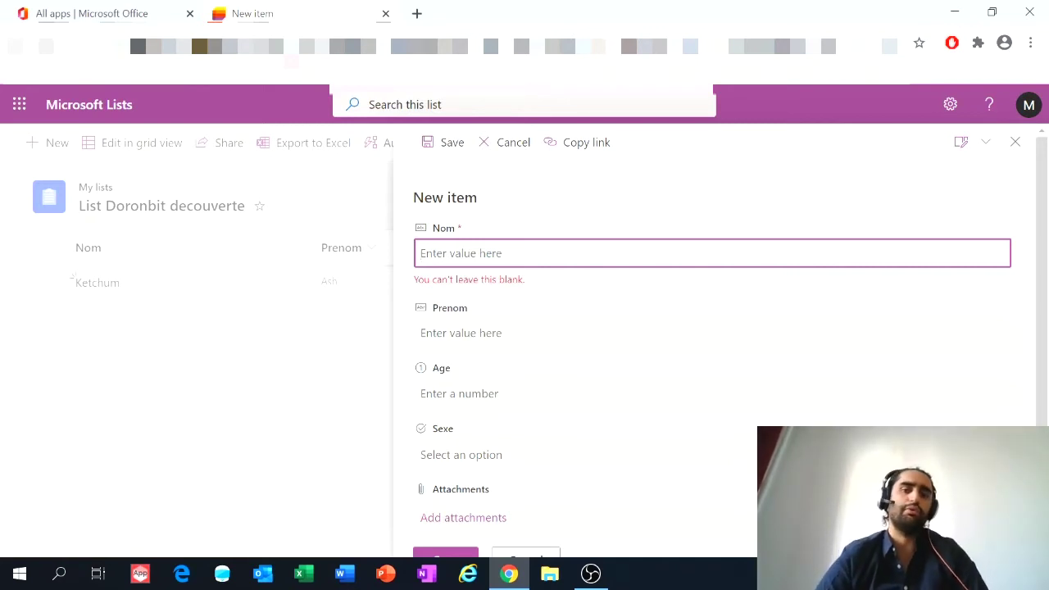
pyautogui.write('Uzumaki')
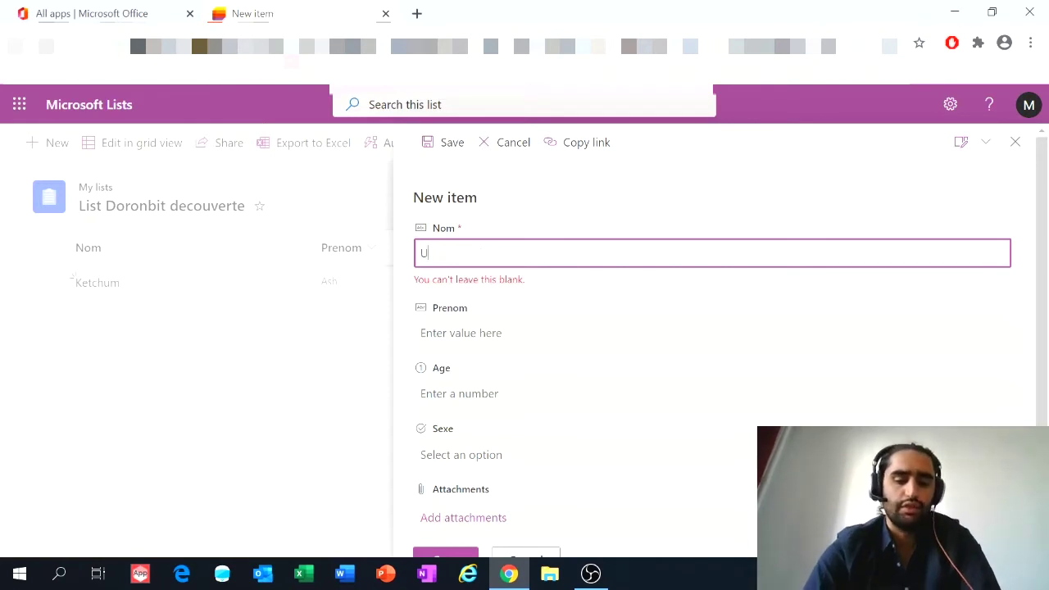
pyautogui.click(448, 338)
pyautogui.write('Naruto')
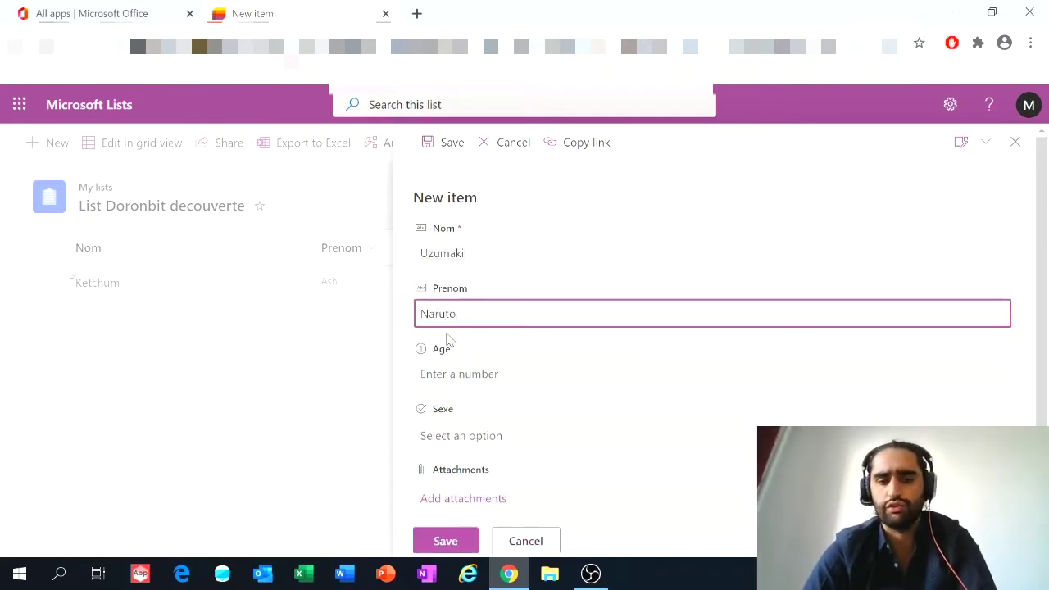
pyautogui.click(459, 374)
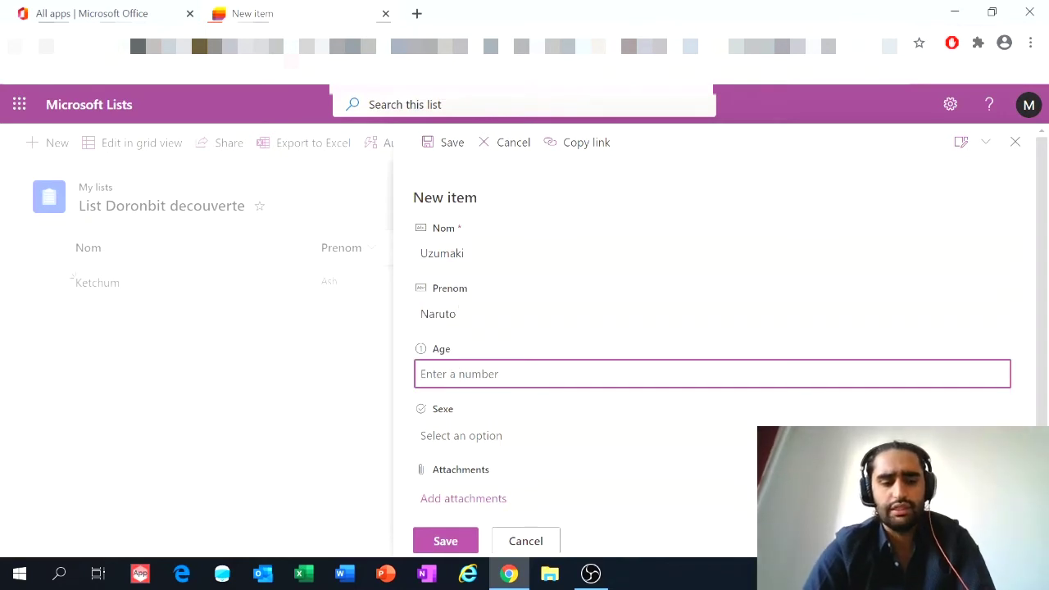
pyautogui.write('30')
pyautogui.click(464, 437)
pyautogui.click(470, 348)
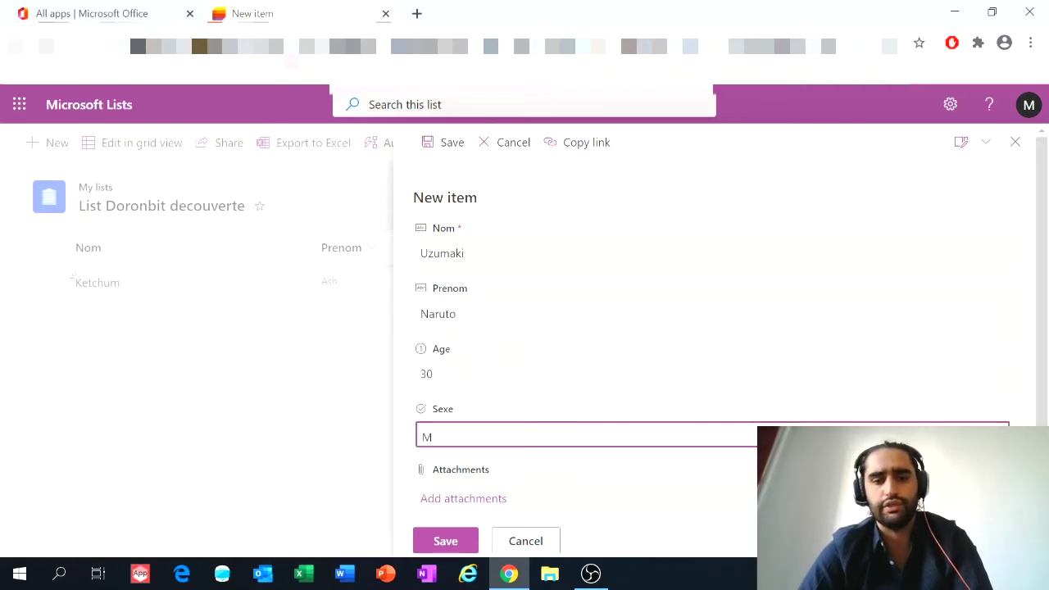
pyautogui.click(441, 539)
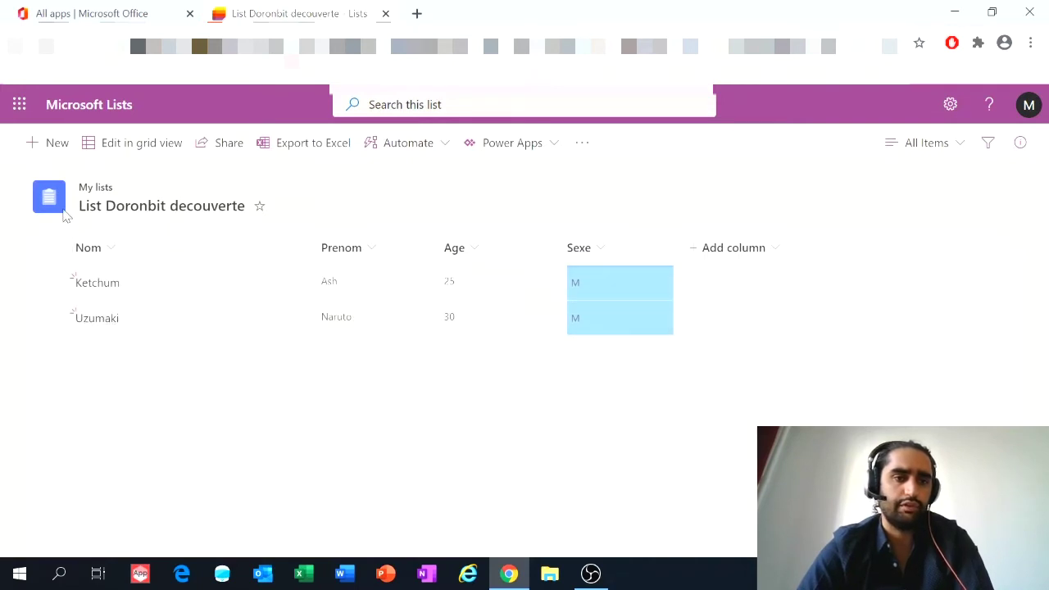
# Step: Start a third new item in the list
pyautogui.click(47, 144)
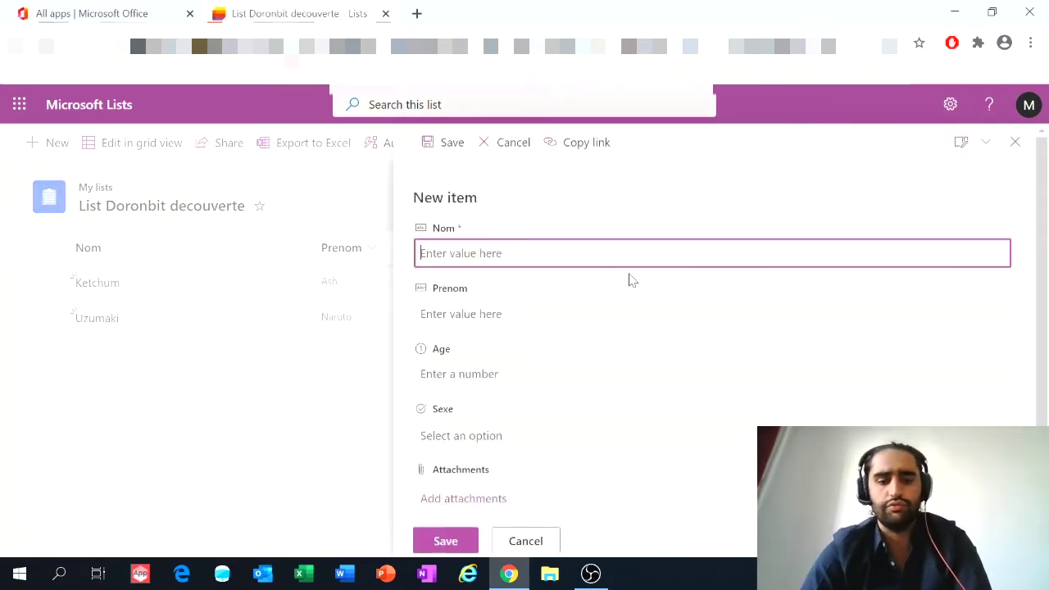
pyautogui.write('Julia')
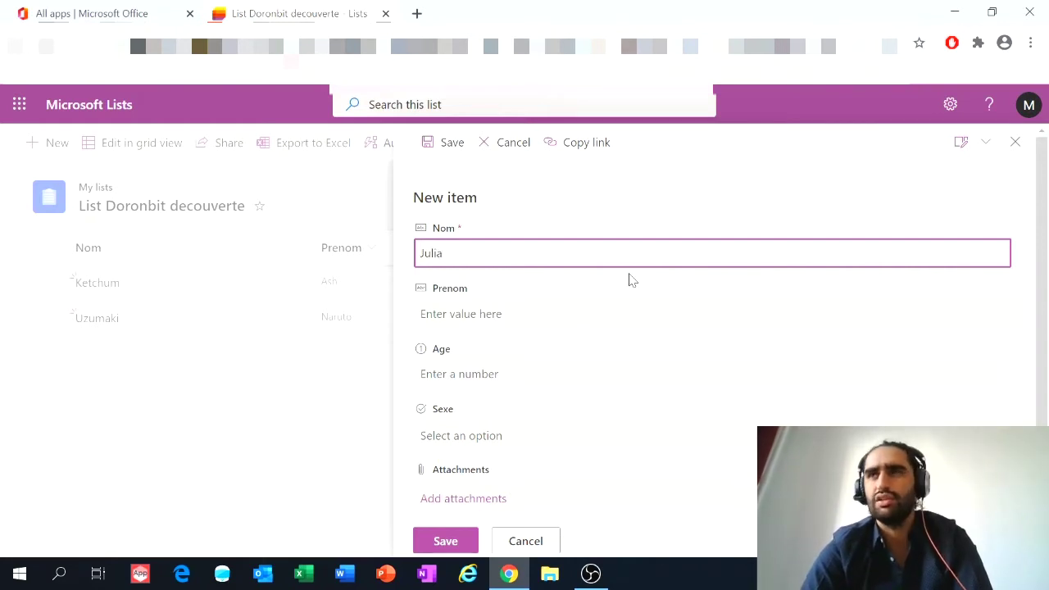
pyautogui.press('BackSpace')
pyautogui.press('BackSpace')
pyautogui.press('BackSpace')
pyautogui.press('BackSpace')
pyautogui.press('BackSpace')
pyautogui.write('Roberts')
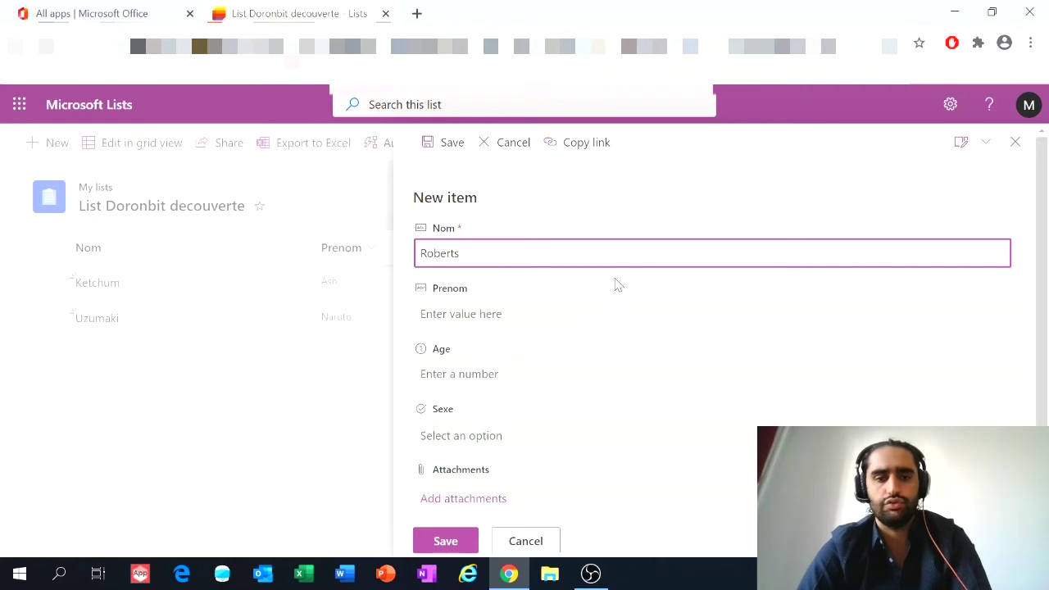
pyautogui.hotkey('ctrl', 'a')
pyautogui.press('Tab')
pyautogui.write('Julia')
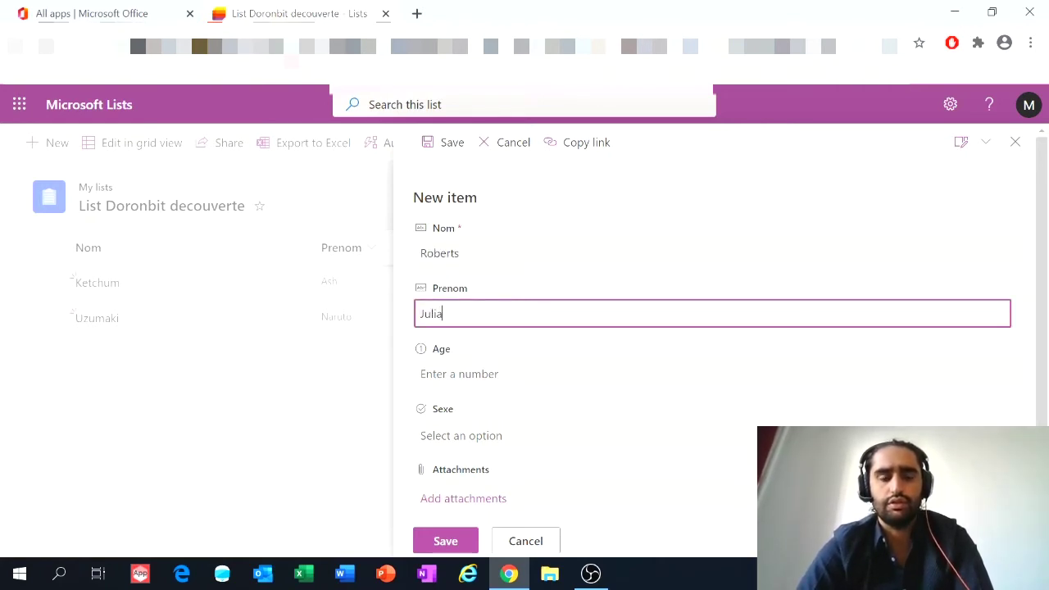
# Step: Fill in the new item with Nom "Lee Curtis", Prenom "Jamie", Age 67 and Sexe F, and save it
pyautogui.hotkey('shift', 'Tab')
pyautogui.write('Lee Curtis')
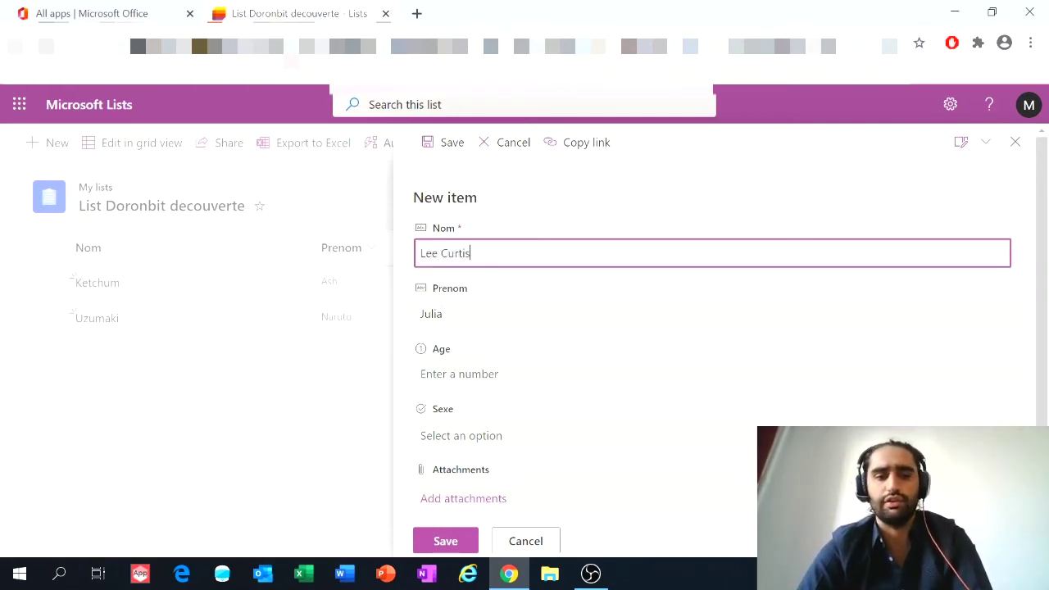
pyautogui.press('Tab')
pyautogui.write('Jamie')
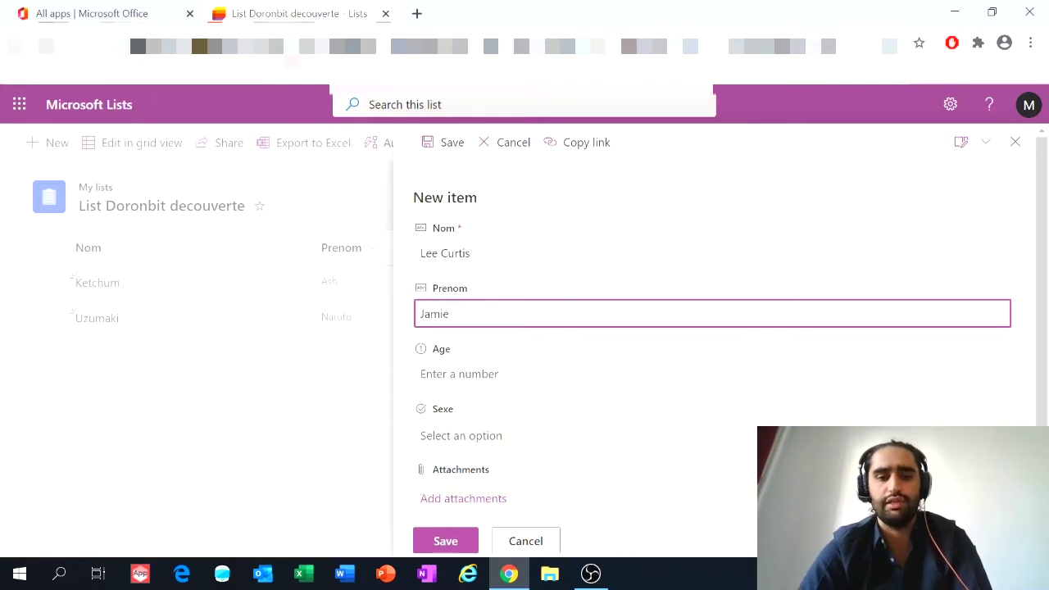
pyautogui.press('Tab')
pyautogui.write('60')
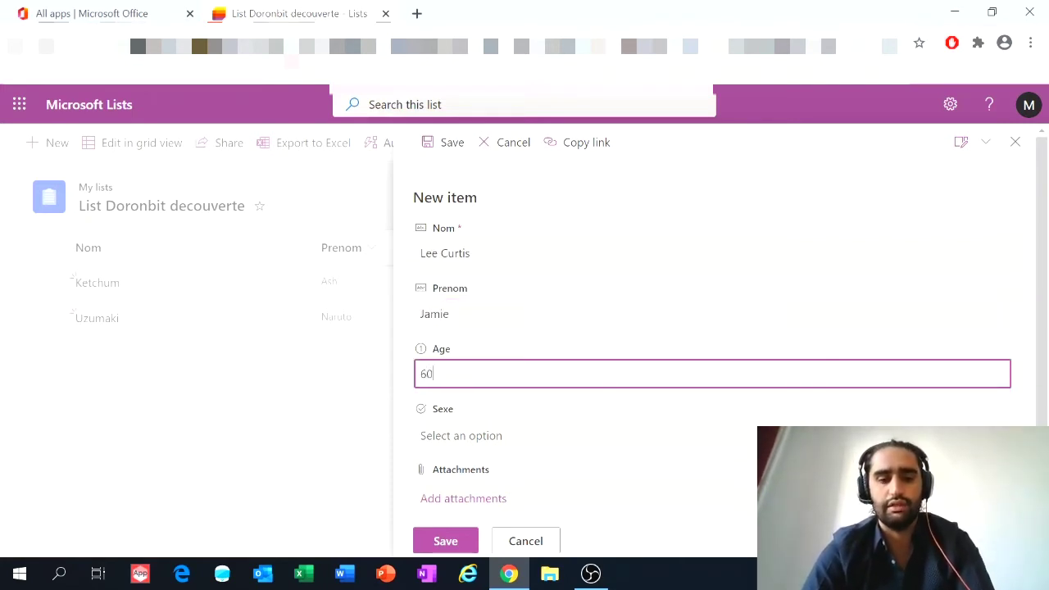
pyautogui.press('BackSpace')
pyautogui.write('7')
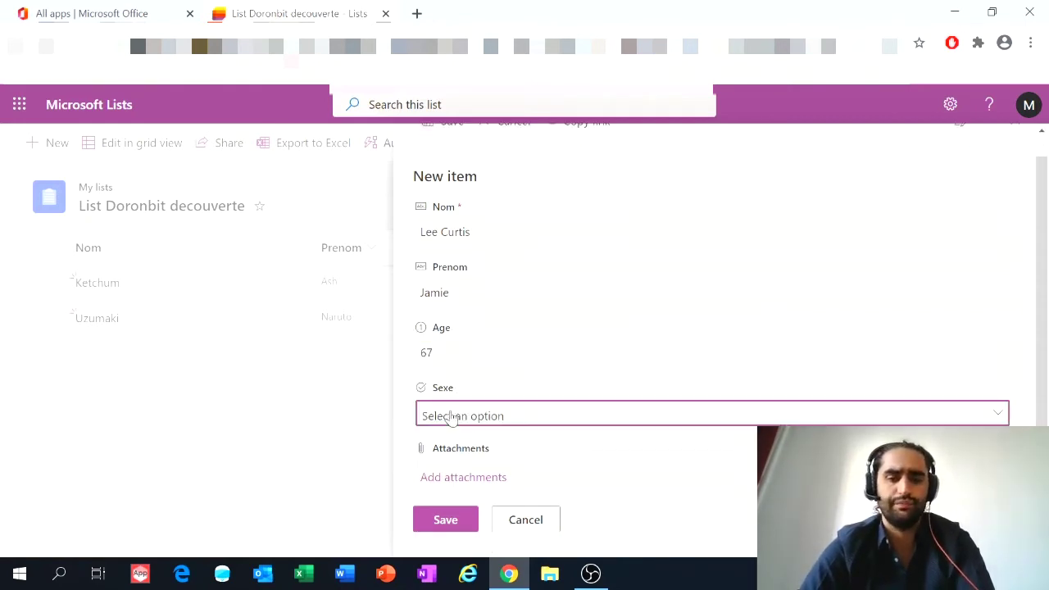
pyautogui.click(451, 416)
pyautogui.click(440, 504)
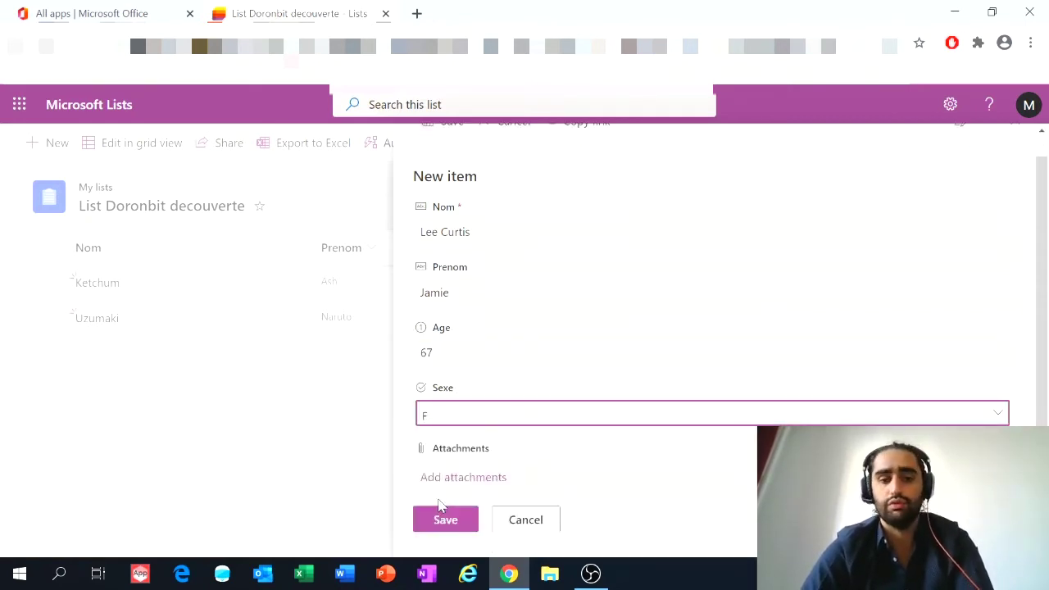
pyautogui.click(445, 518)
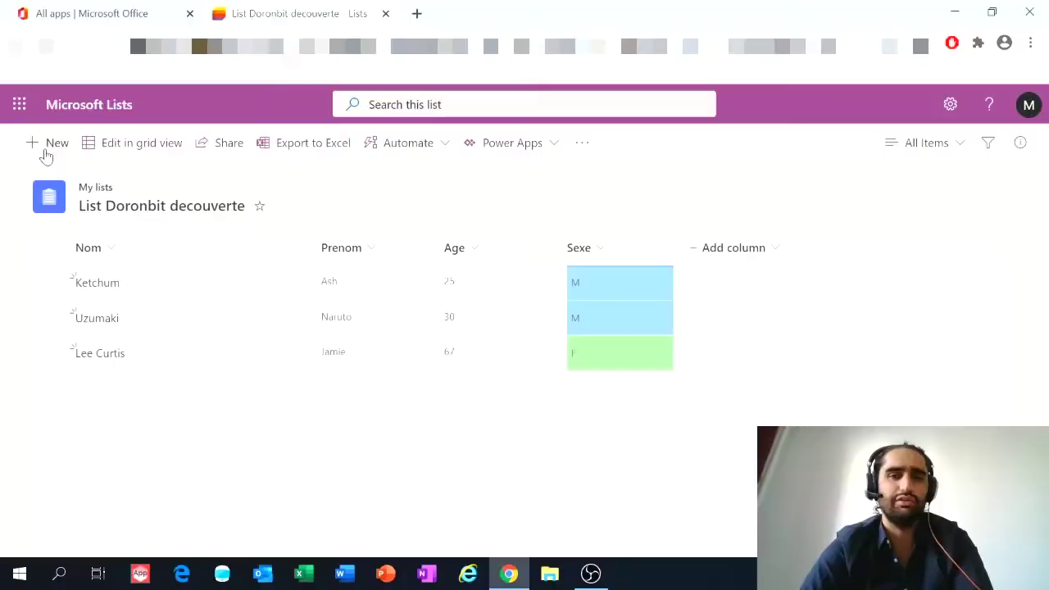
# Step: Start a fourth new item in the list with Nom "Rodman" and Prenom "Dennis"
pyautogui.click(41, 146)
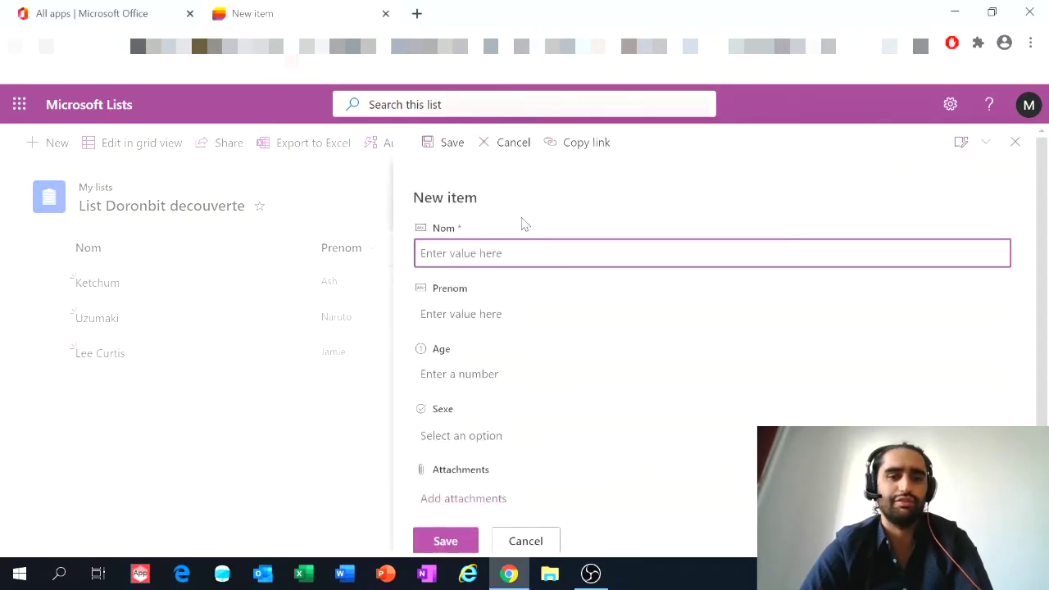
pyautogui.write('Rodman')
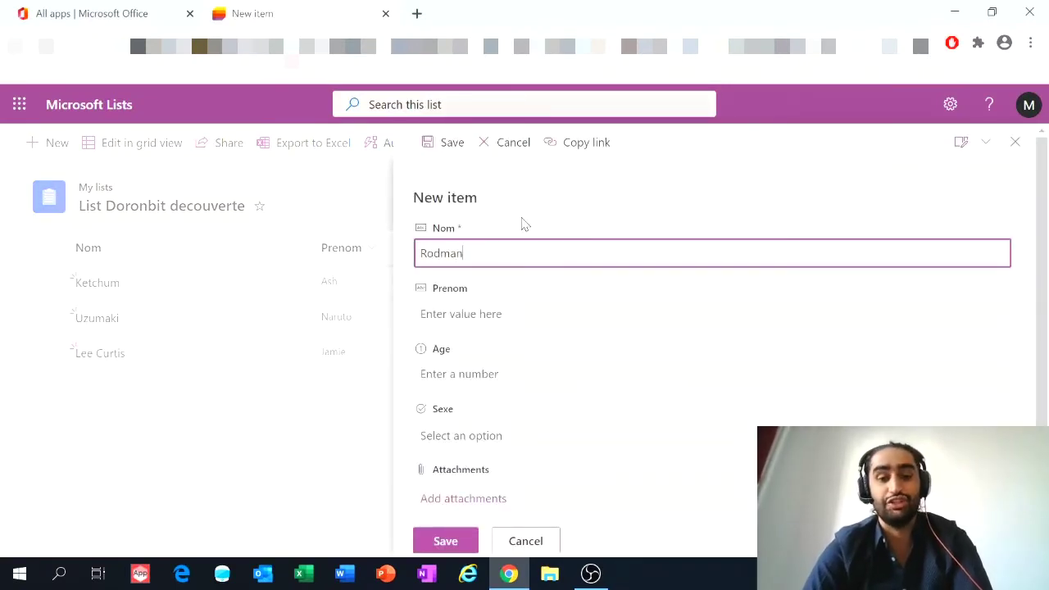
pyautogui.hotkey('ctrl', 'a')
pyautogui.press('Tab')
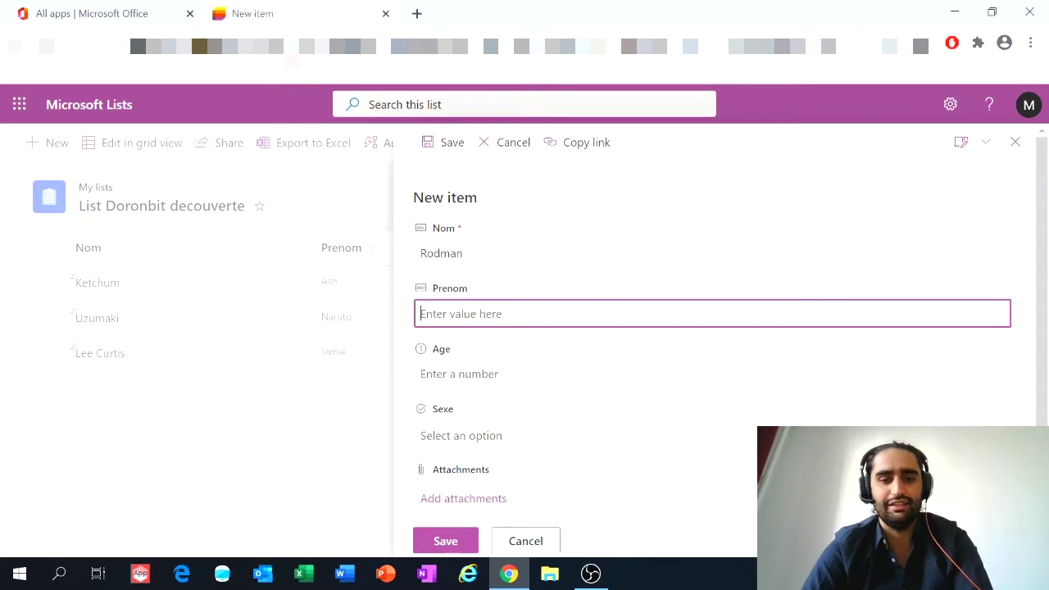
pyautogui.write('Dennis')
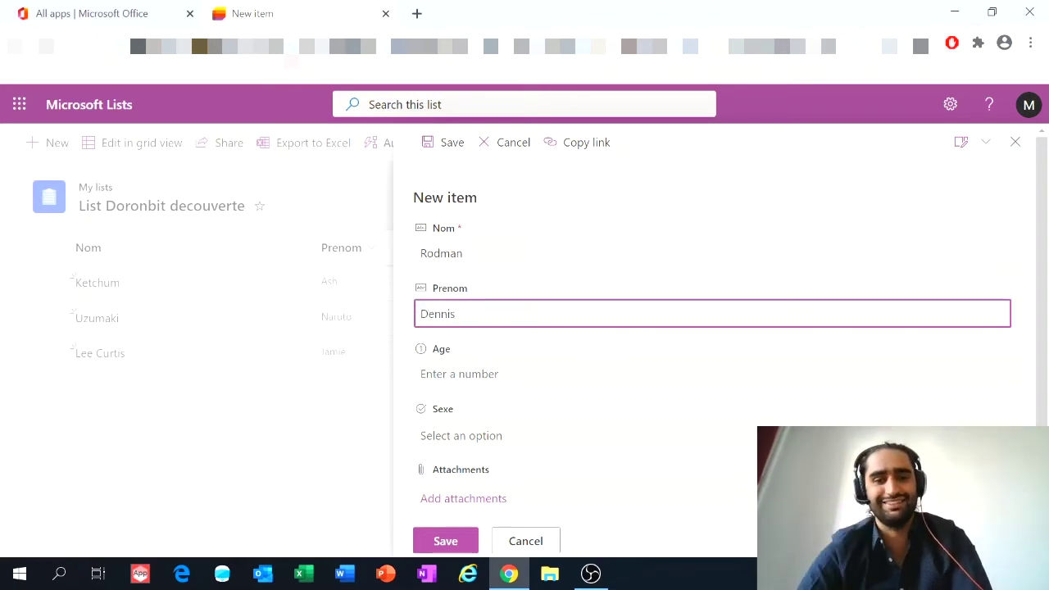
pyautogui.press('Tab')
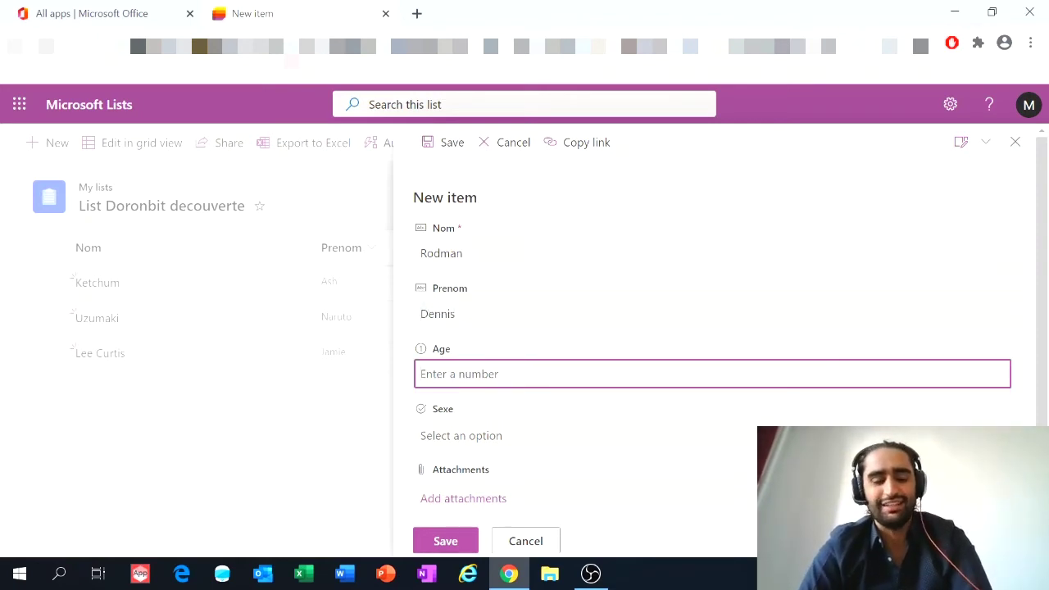
# Step: Set the new item's Age to 50 and Sexe to T, and save the item
pyautogui.write('50')
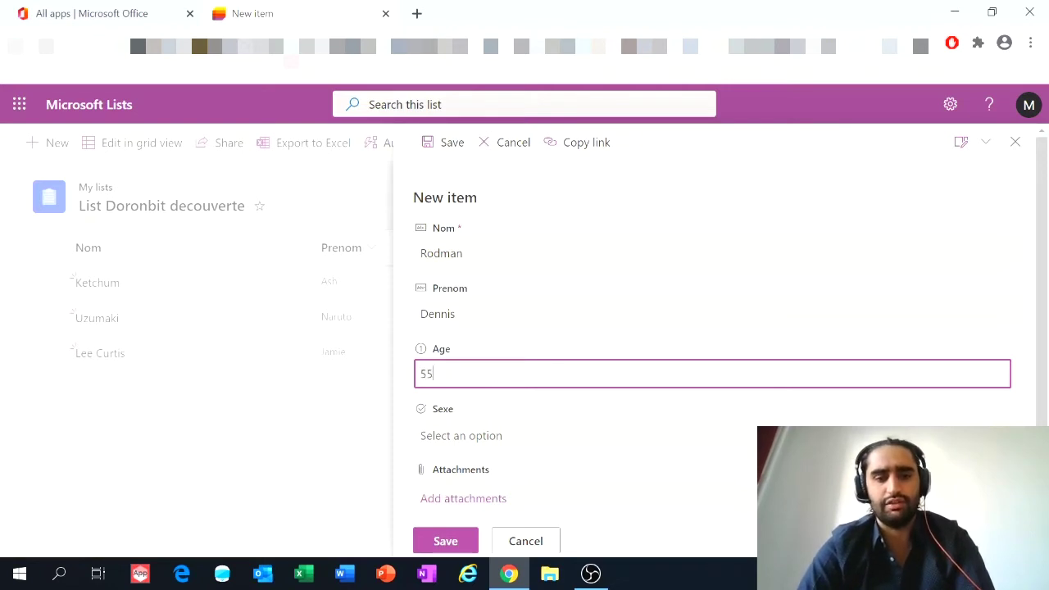
pyautogui.click(482, 436)
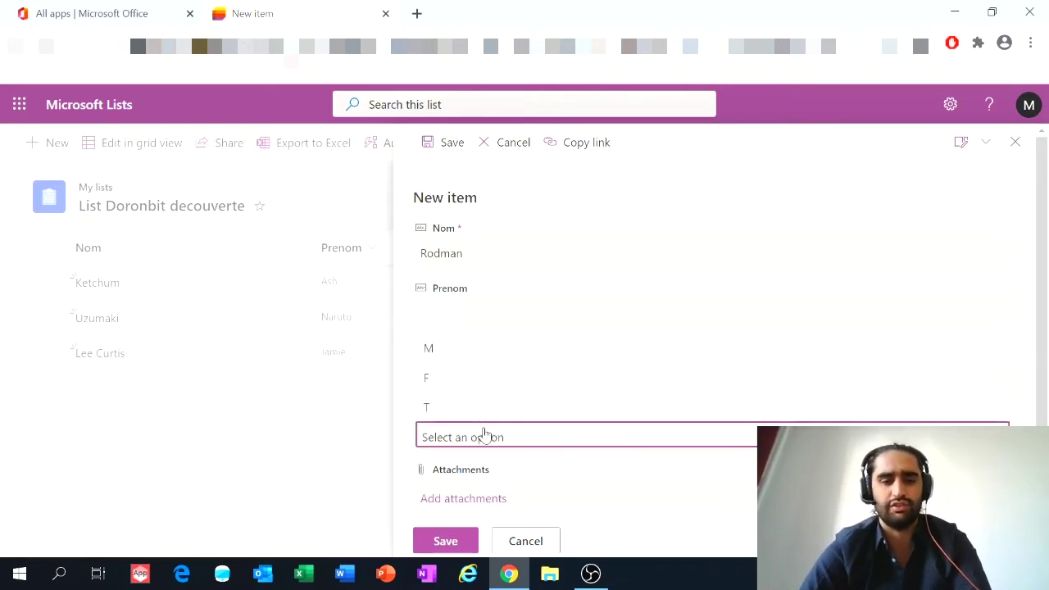
pyautogui.click(679, 186)
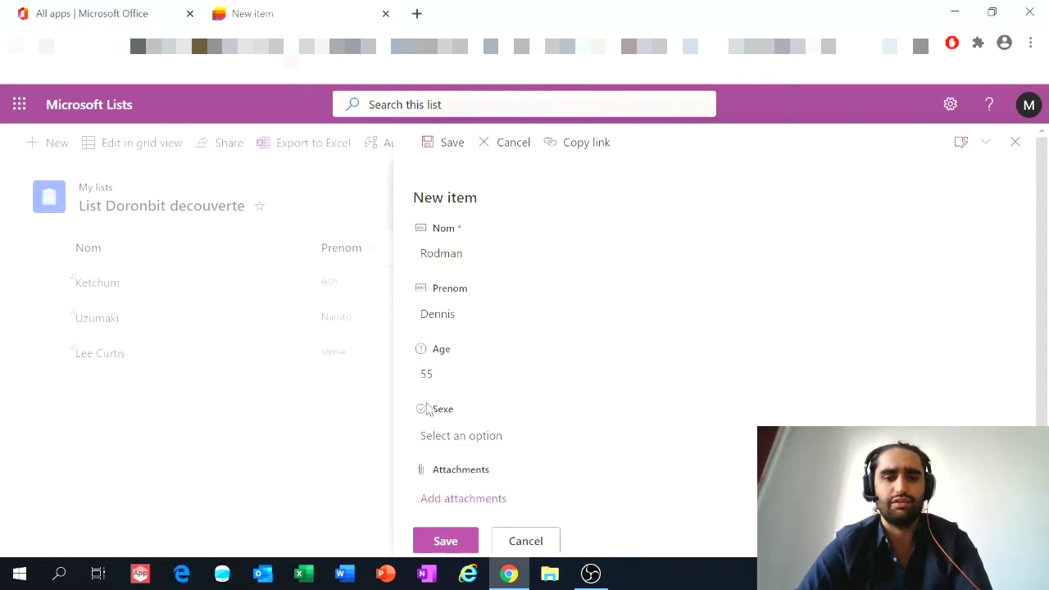
pyautogui.click(472, 370)
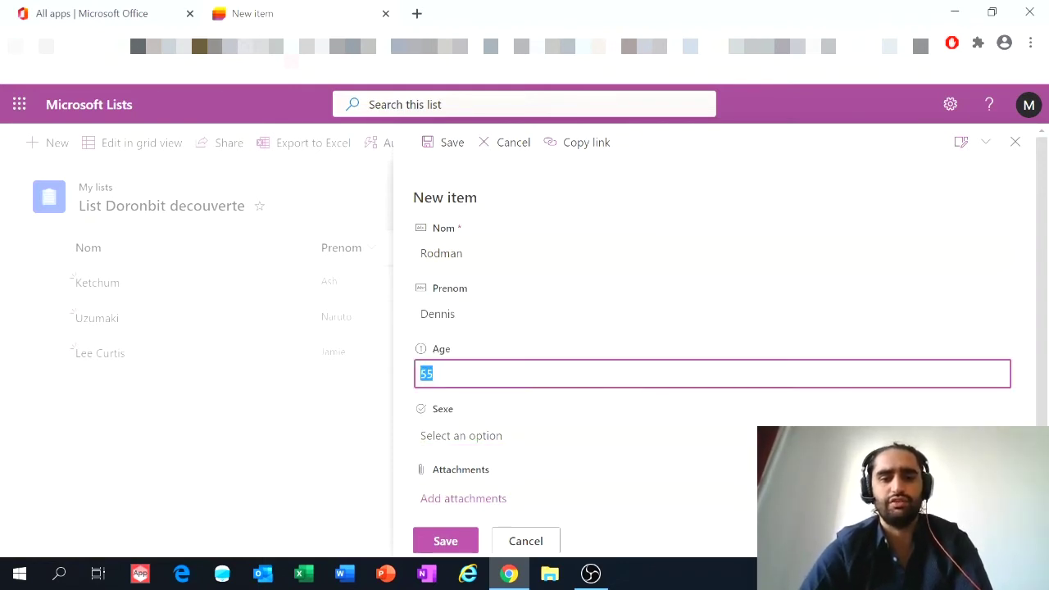
pyautogui.press('BackSpace')
pyautogui.write('50')
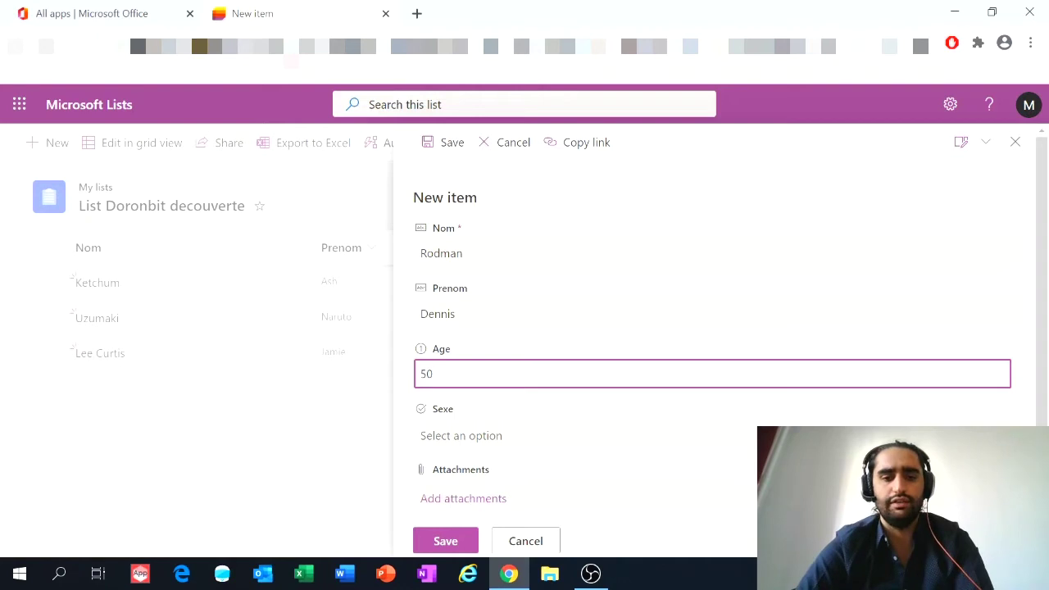
pyautogui.click(456, 435)
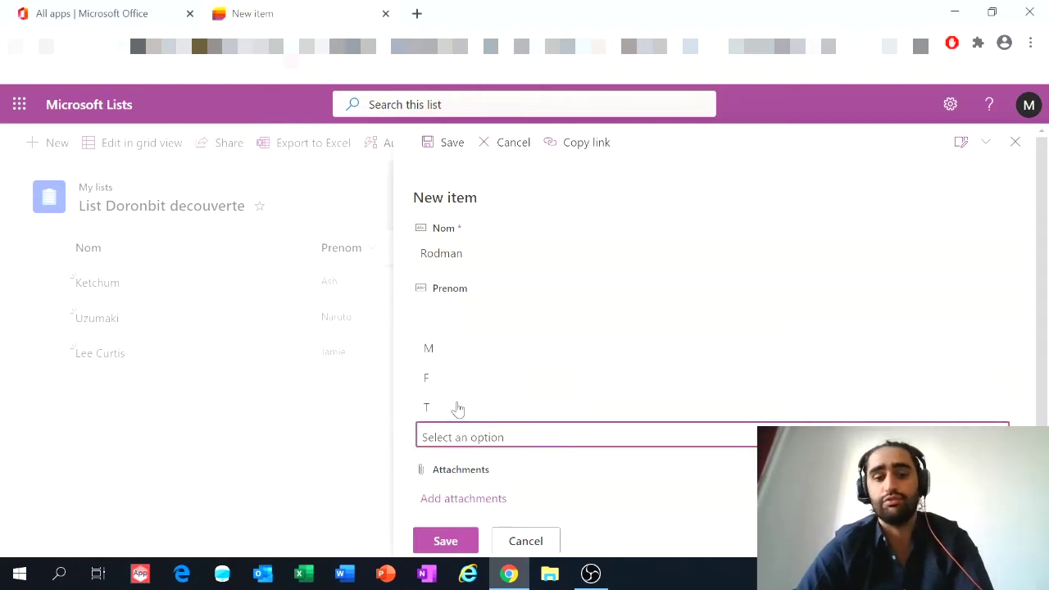
pyautogui.click(458, 404)
pyautogui.click(438, 542)
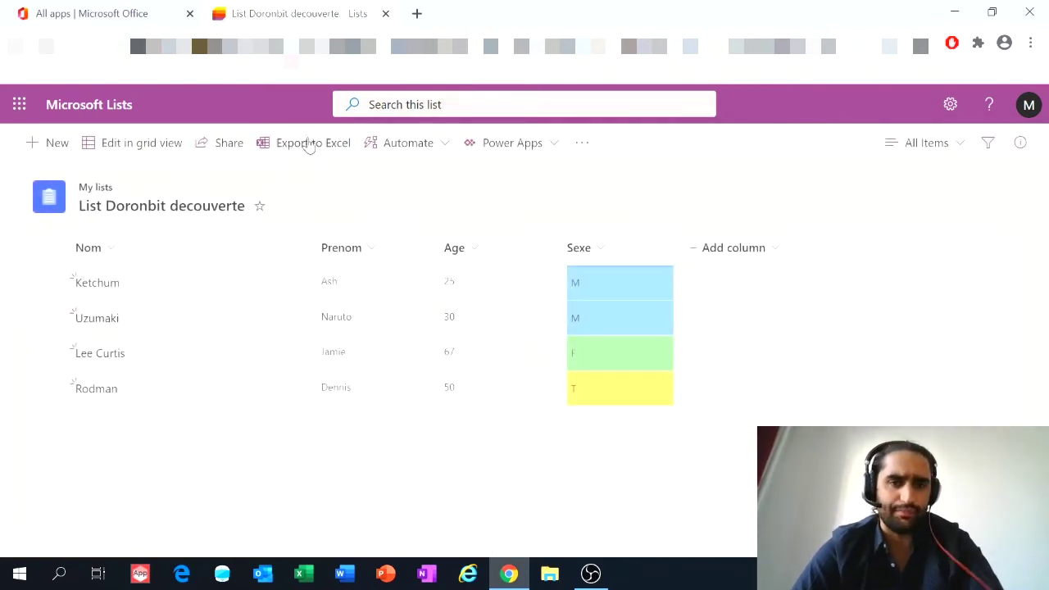
# Step: View the list in grid view, look at the Ketchum item's edit form without changing it, and return to the standard view
pyautogui.click(119, 151)
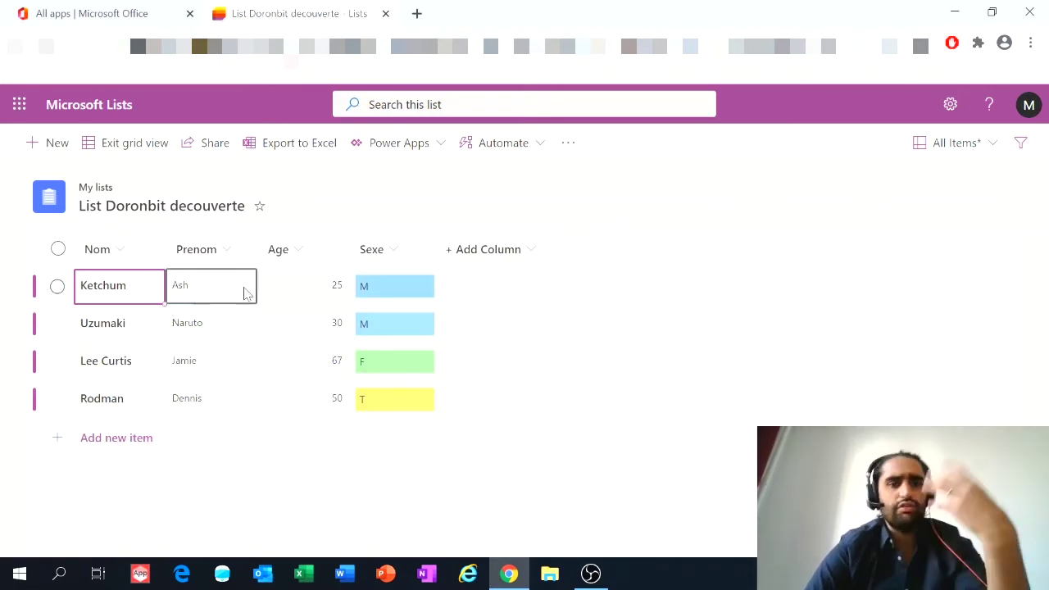
pyautogui.click(37, 299)
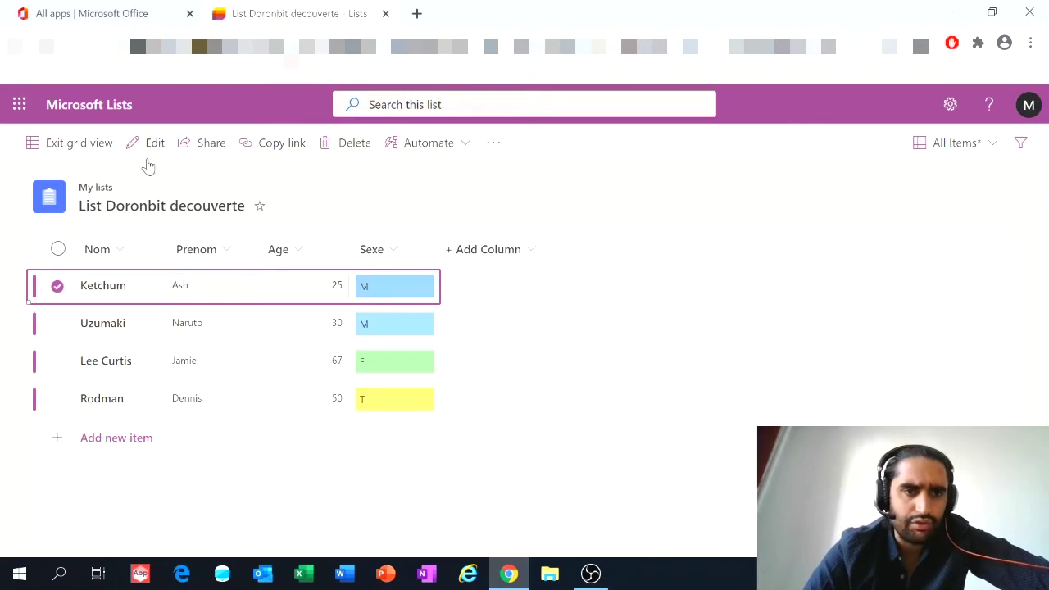
pyautogui.click(57, 288)
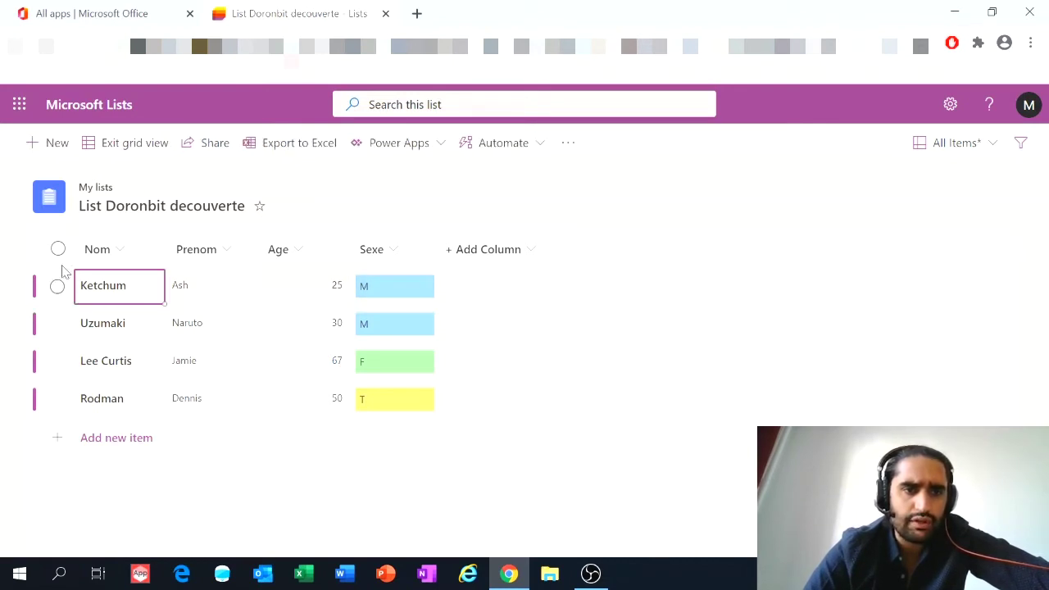
pyautogui.click(57, 288)
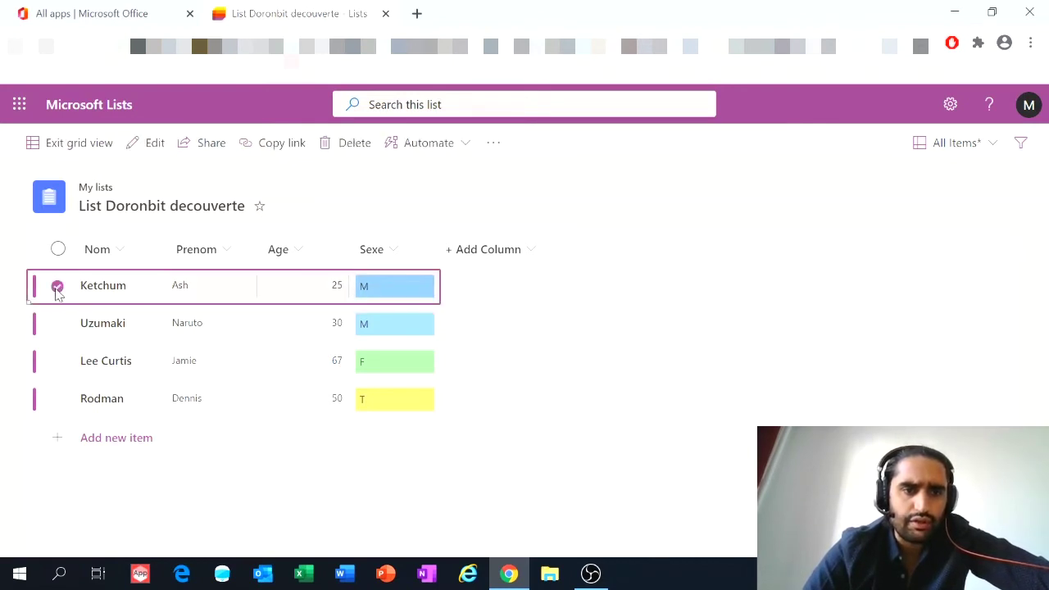
pyautogui.click(133, 152)
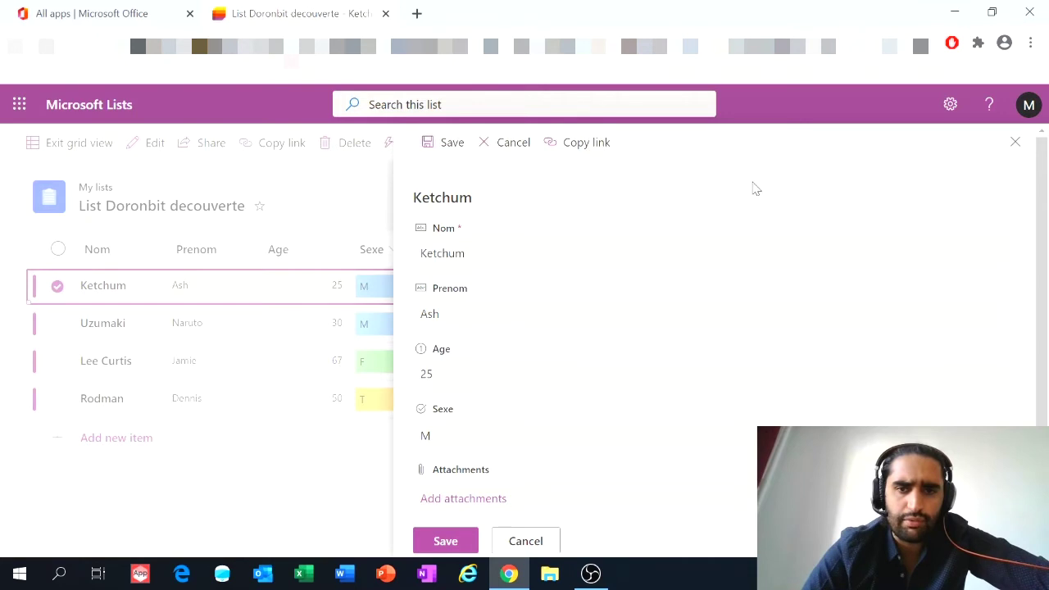
pyautogui.click(502, 143)
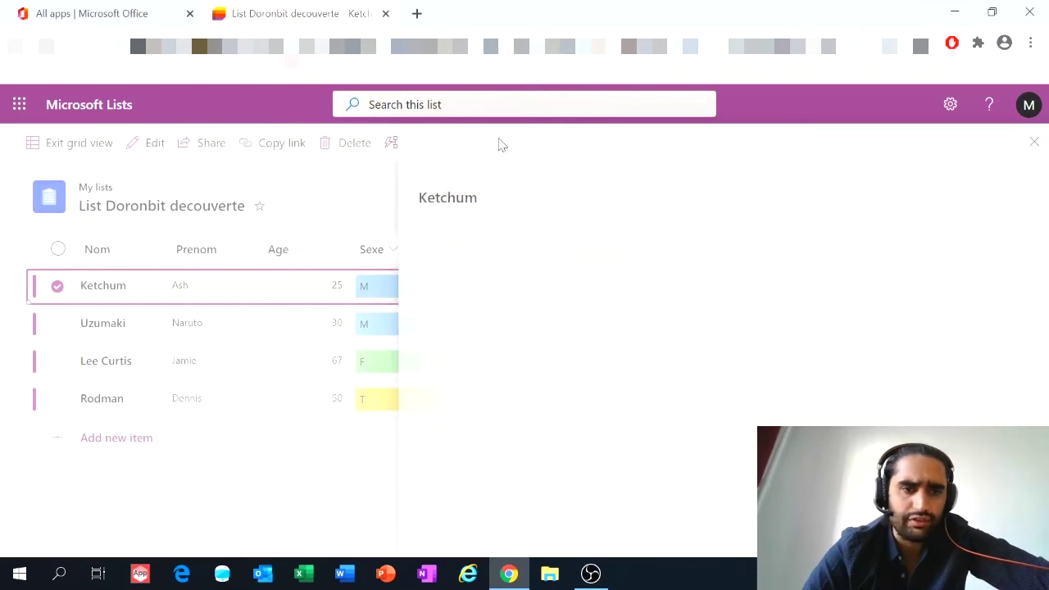
pyautogui.click(57, 286)
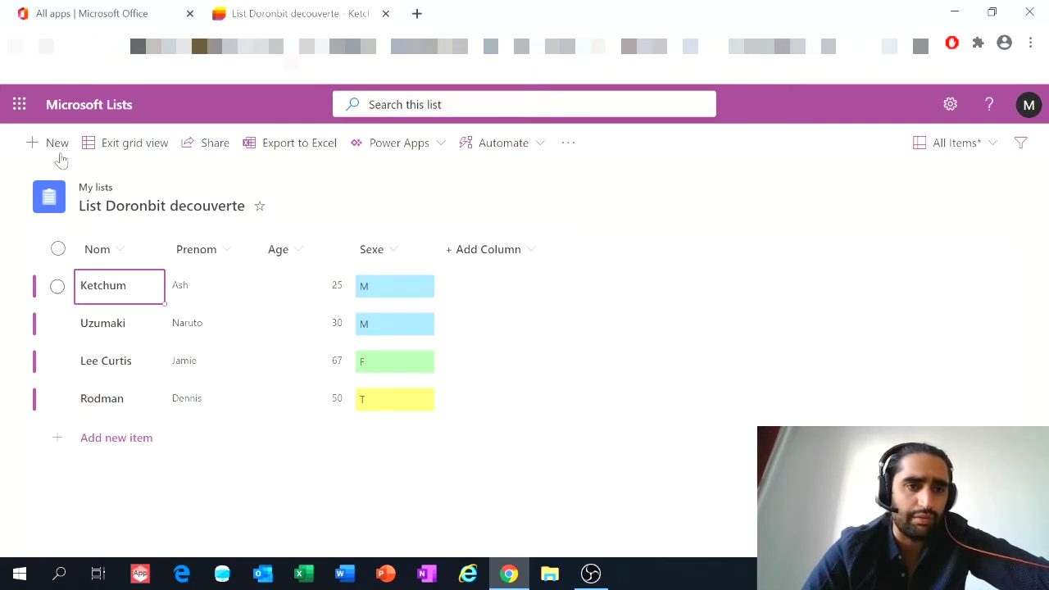
pyautogui.click(119, 150)
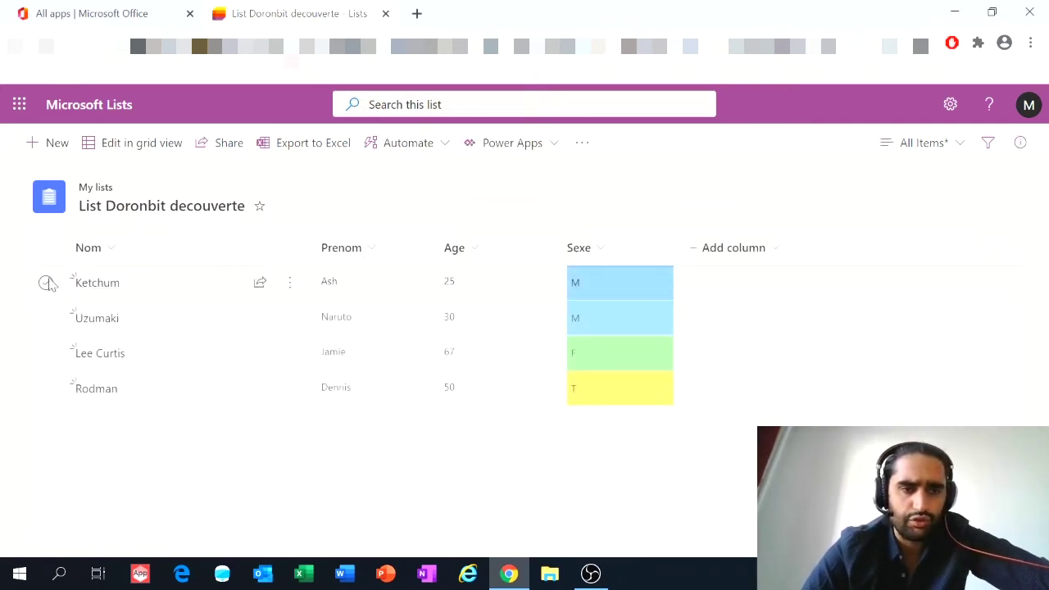
# Step: Group the list items by the Sexe column
pyautogui.click(616, 284)
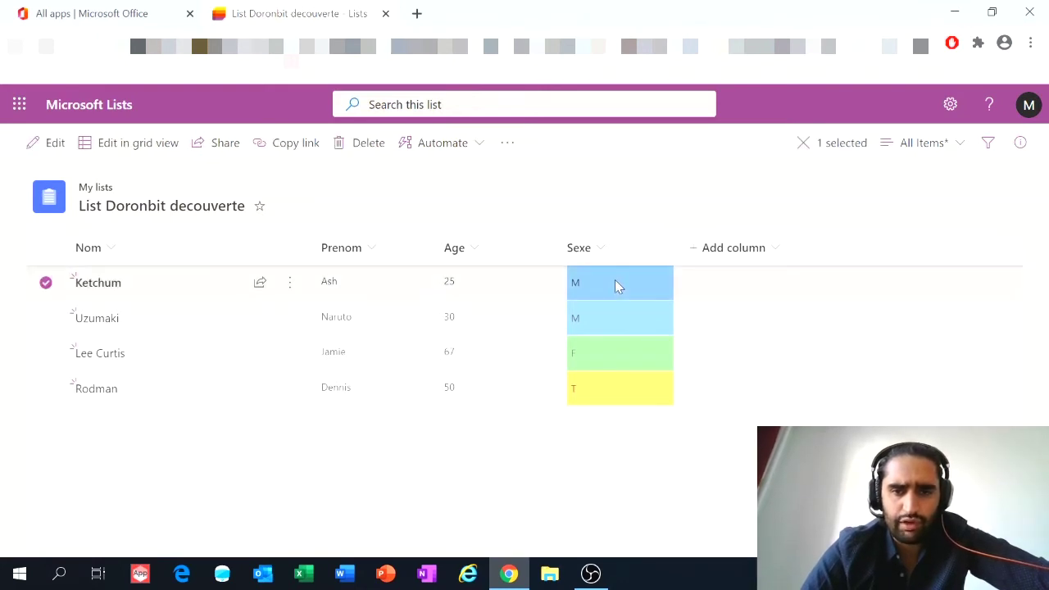
pyautogui.click(603, 254)
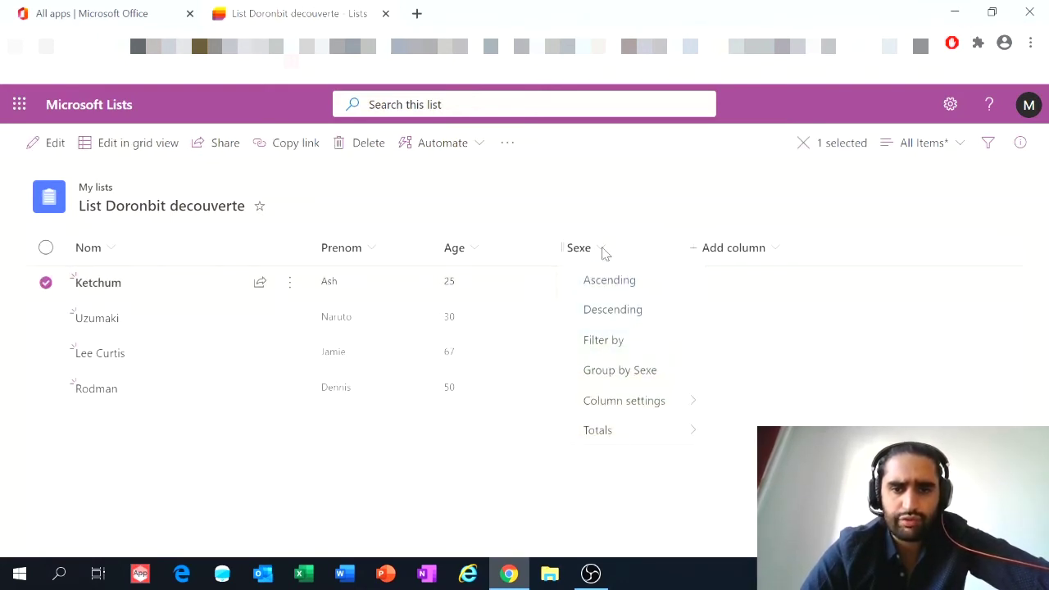
pyautogui.moveTo(621, 412)
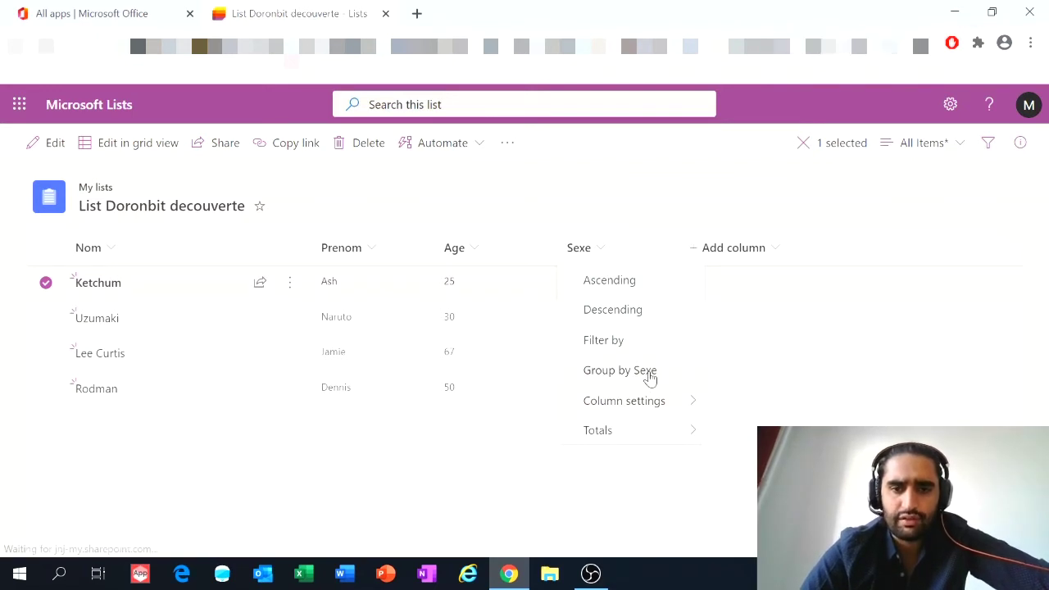
pyautogui.click(649, 376)
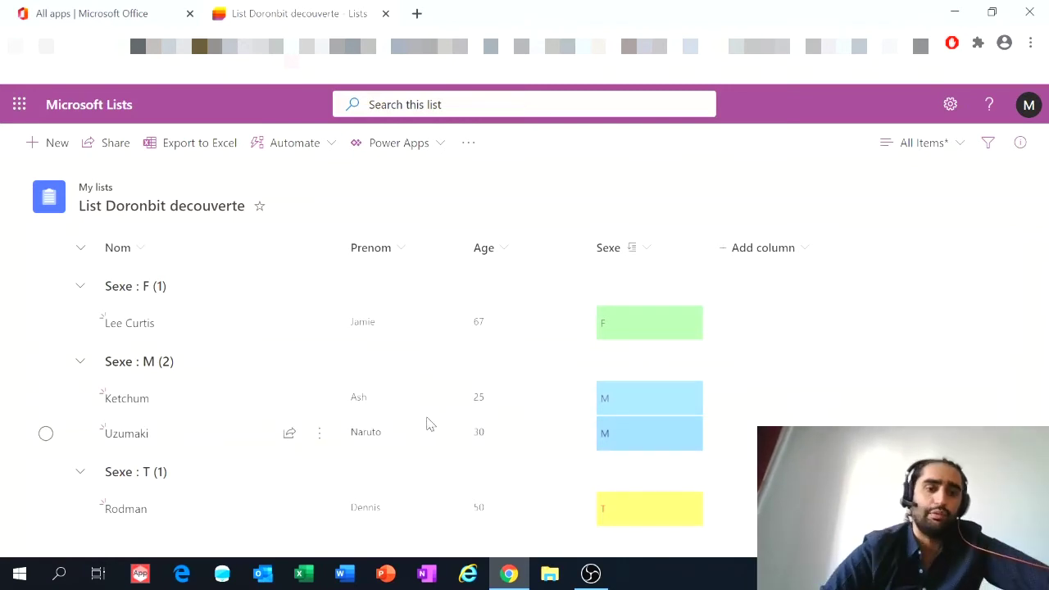
# Step: Collapse the F, M and T groups and remove the grouping by Sexe
pyautogui.click(77, 288)
pyautogui.click(81, 326)
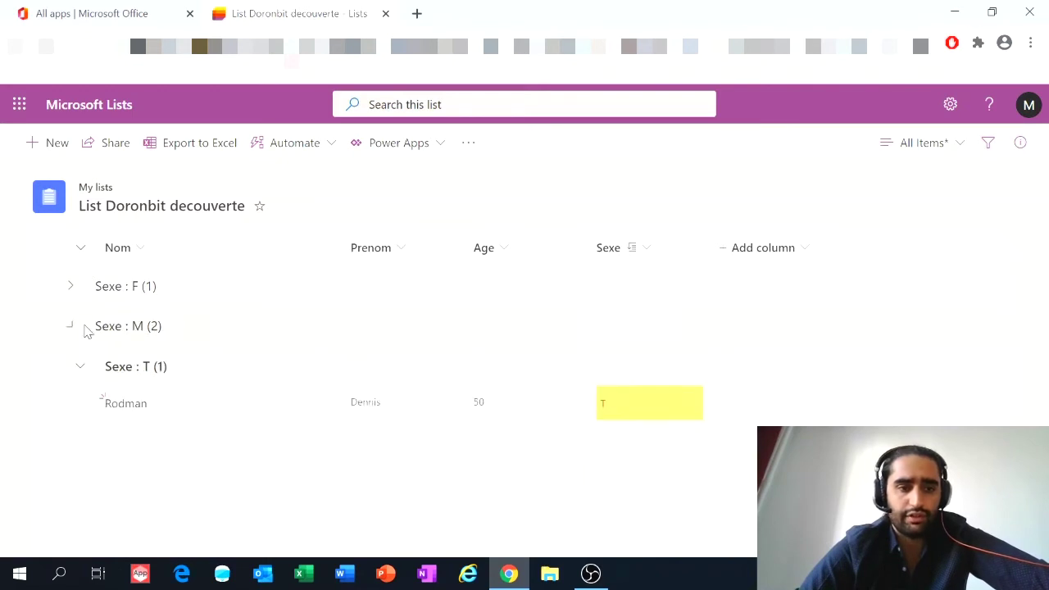
pyautogui.click(80, 368)
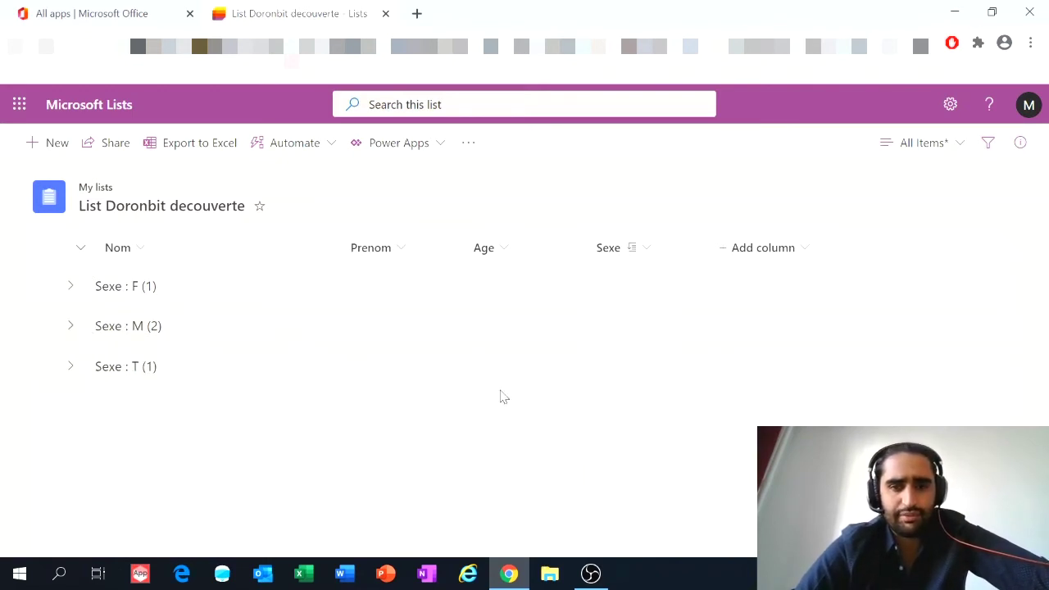
pyautogui.click(652, 247)
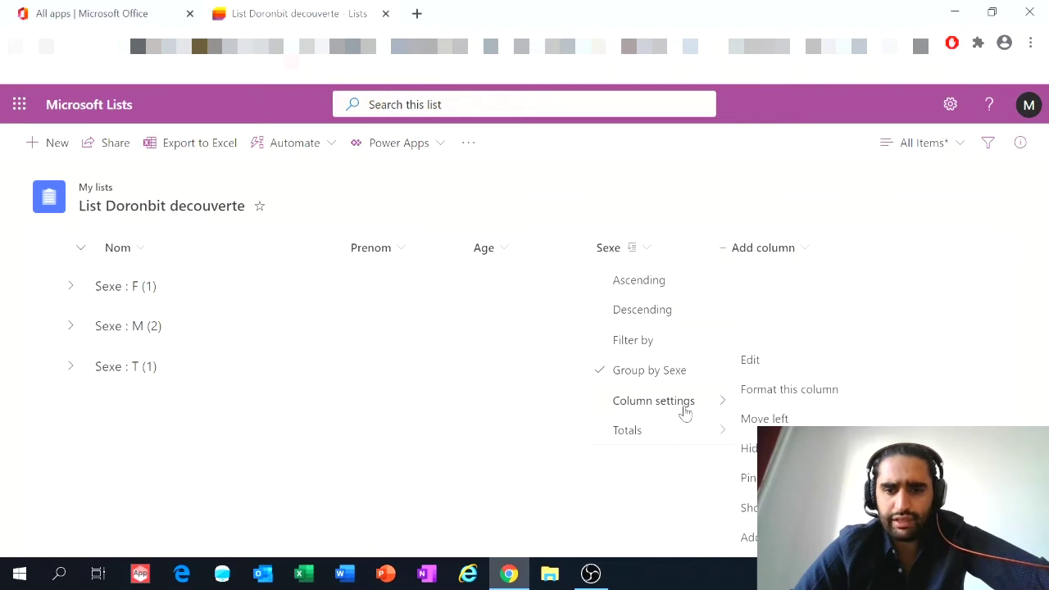
pyautogui.click(652, 370)
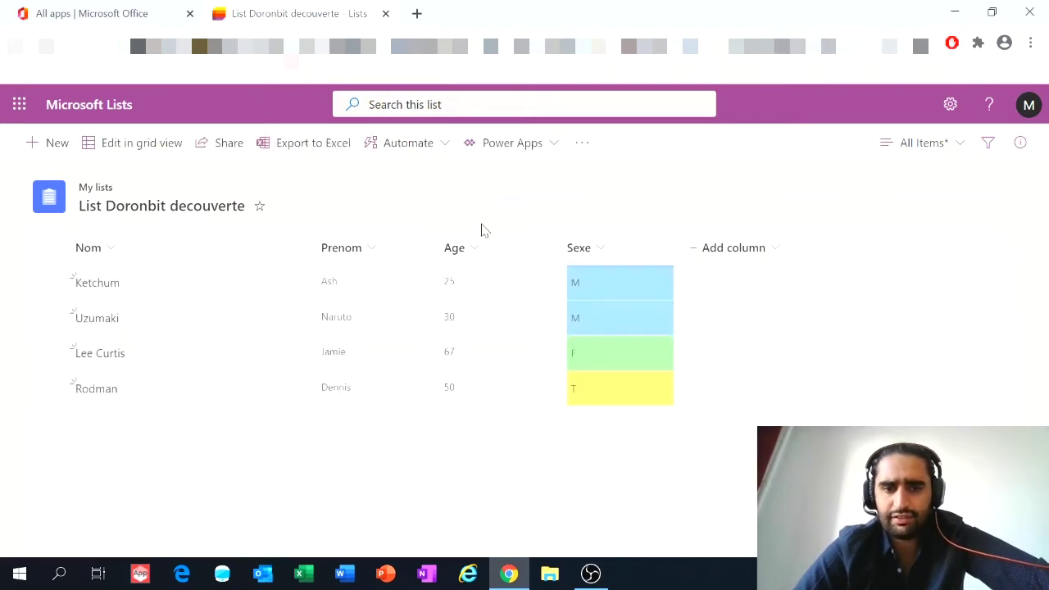
pyautogui.click(478, 249)
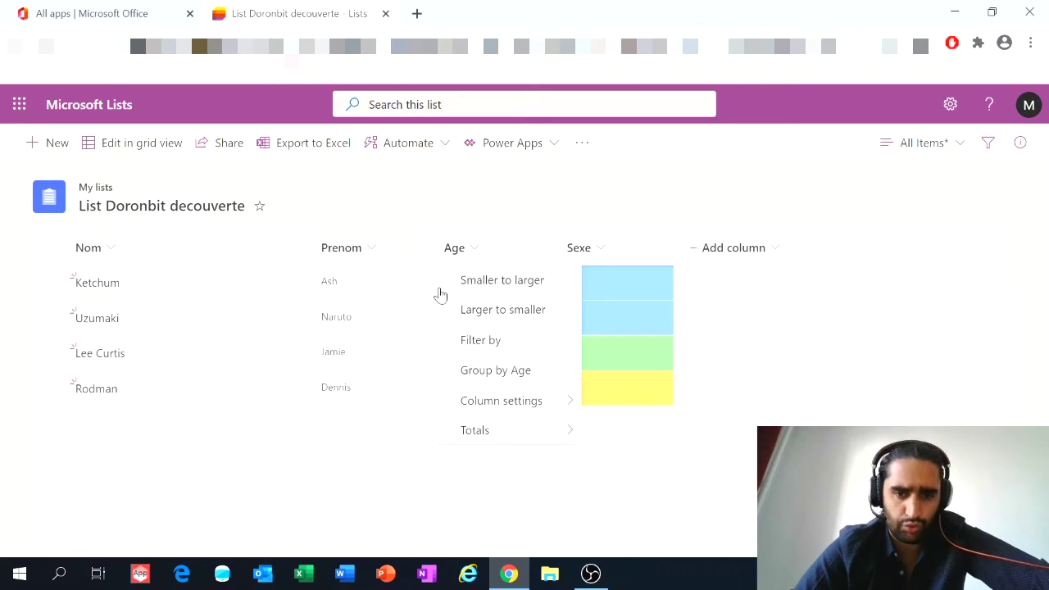
pyautogui.click(374, 254)
pyautogui.click(373, 253)
pyautogui.moveTo(407, 401)
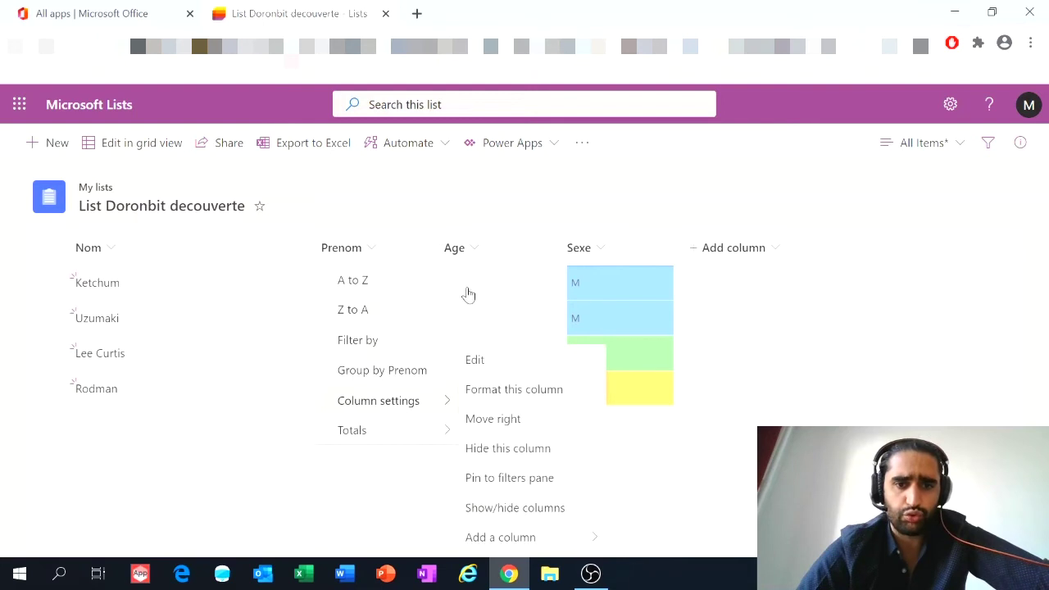
# Step: Review the Sexe column's settings, including its choices, default value and display options, and close the edit form without changes
pyautogui.click(601, 253)
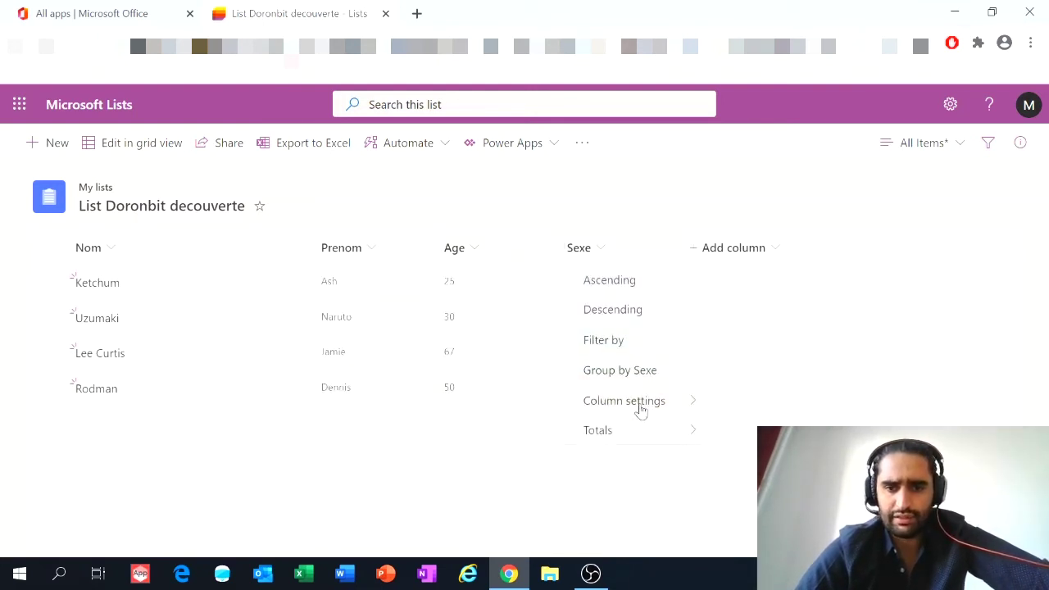
pyautogui.moveTo(642, 410)
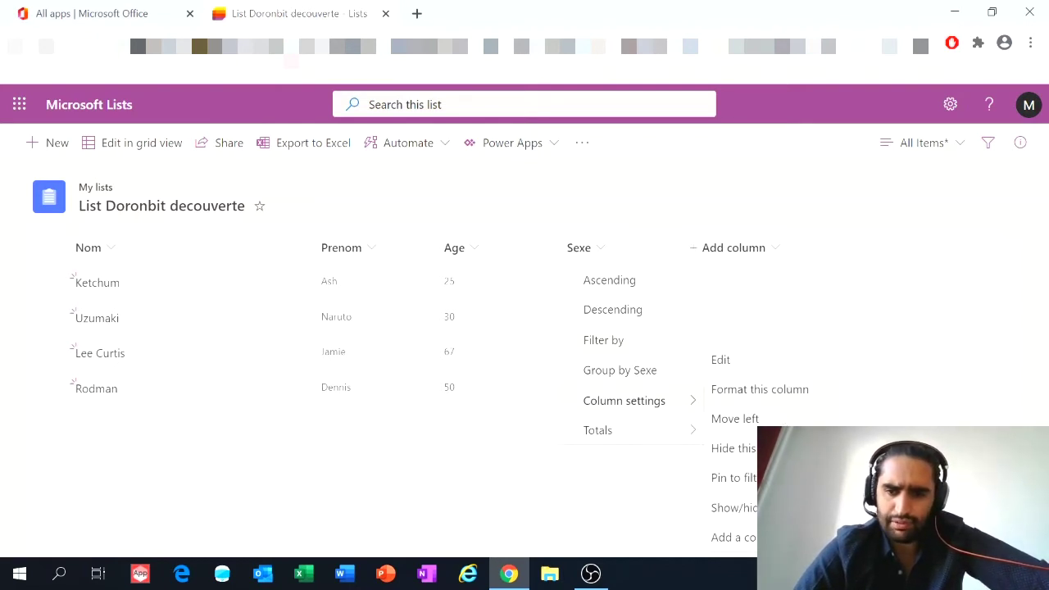
pyautogui.moveTo(755, 541)
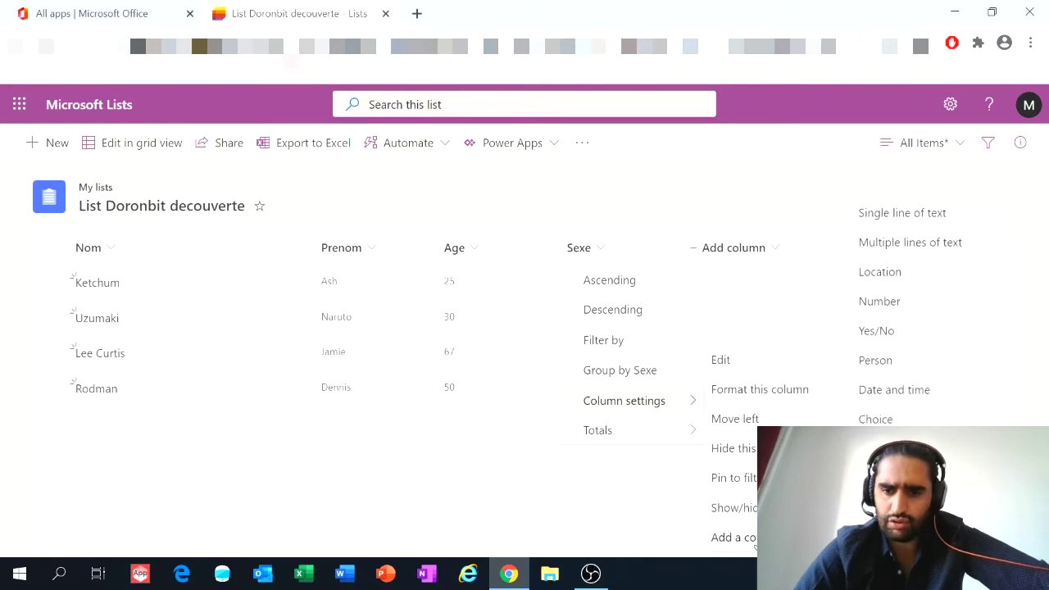
pyautogui.click(740, 361)
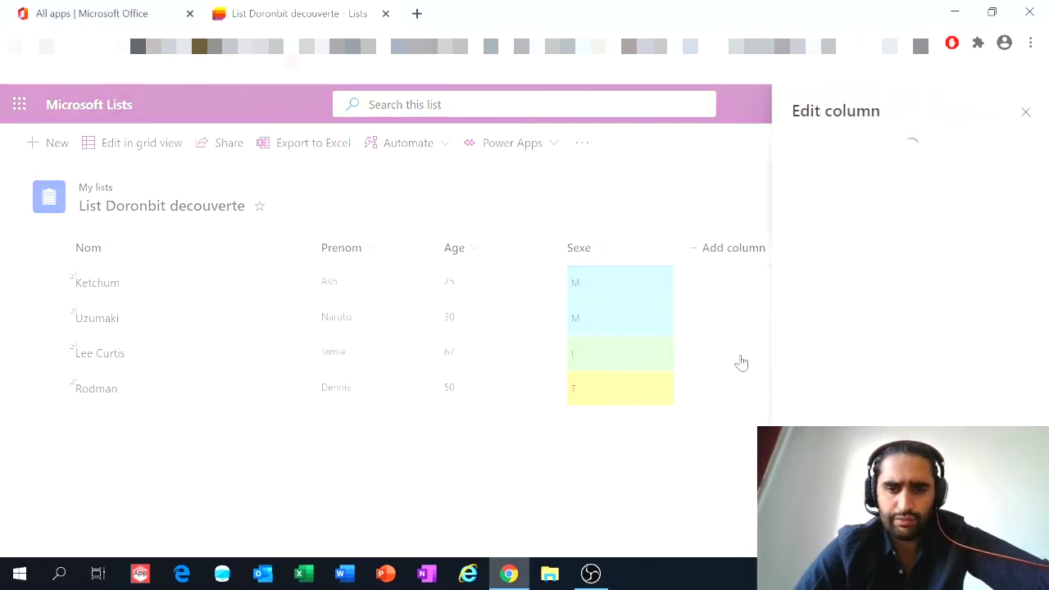
pyautogui.scroll(-2, 860, 398)
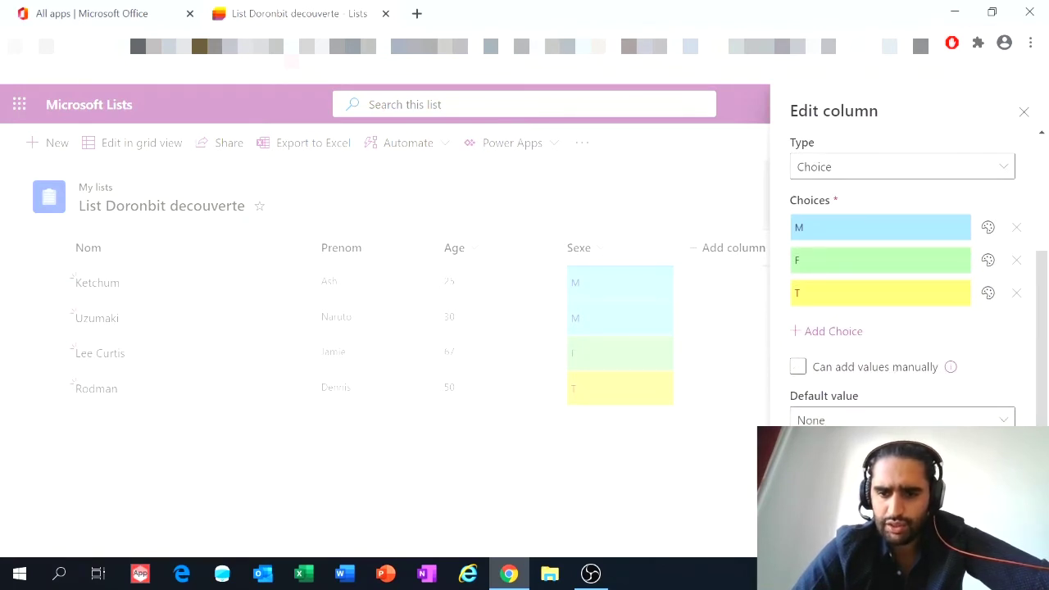
pyautogui.scroll(3, 906, 393)
pyautogui.scroll(-3, 906, 394)
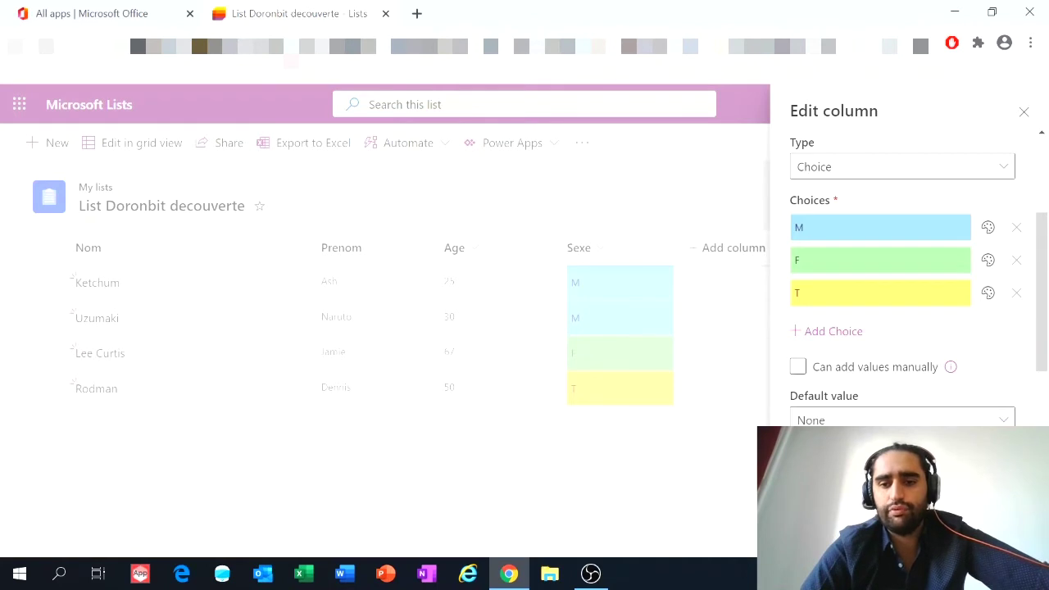
pyautogui.scroll(-3, 902, 270)
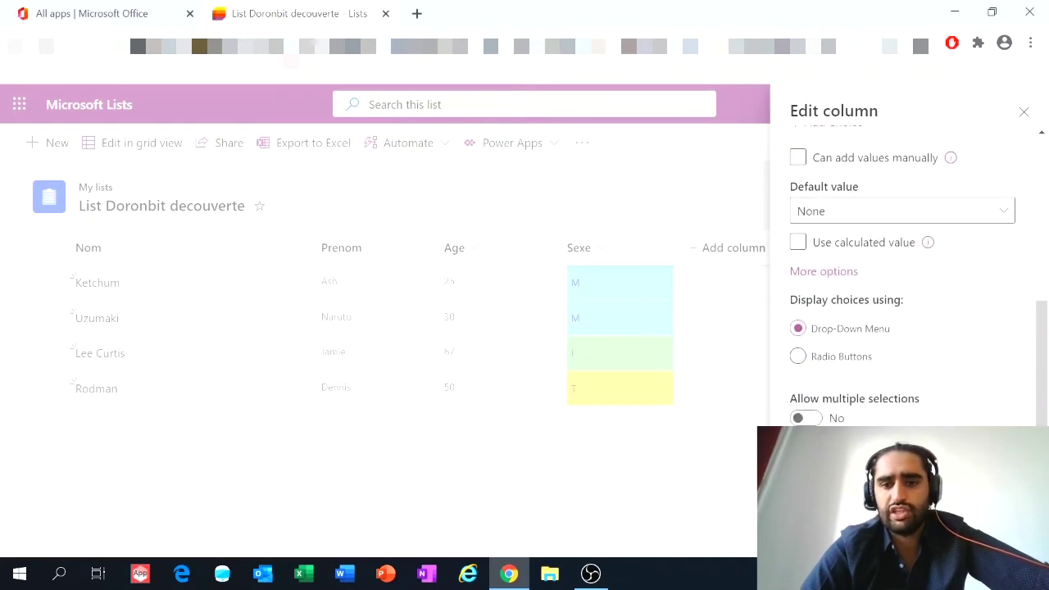
pyautogui.scroll(-1, 844, 279)
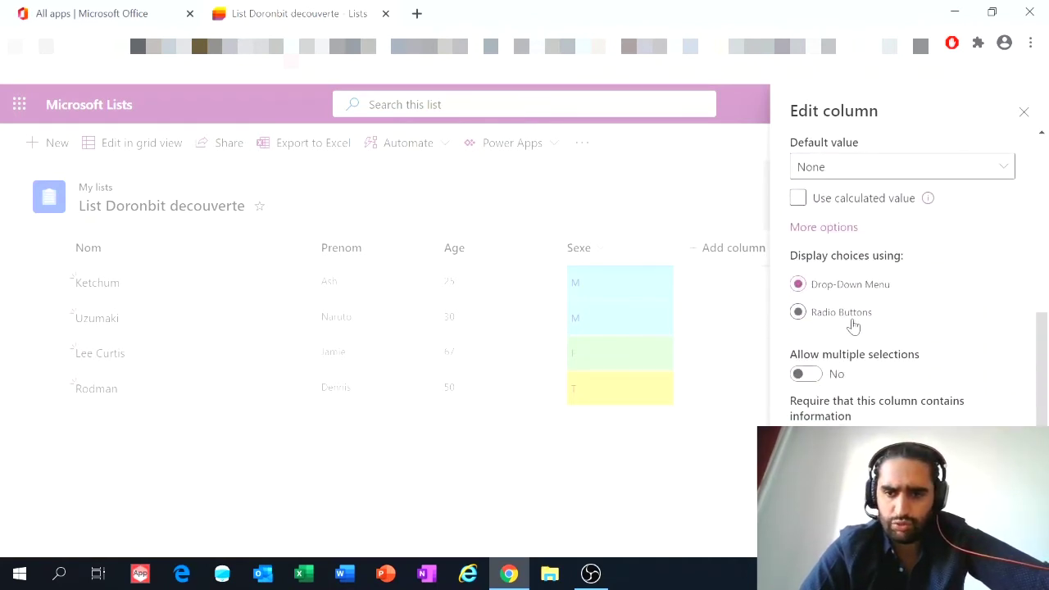
pyautogui.scroll(-1, 853, 326)
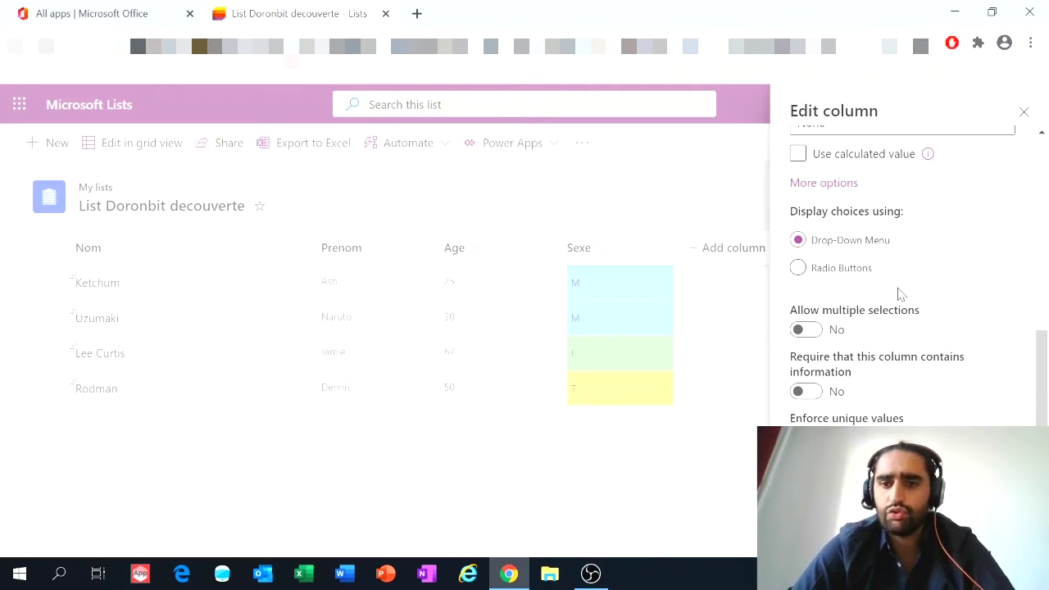
pyautogui.scroll(10, 902, 293)
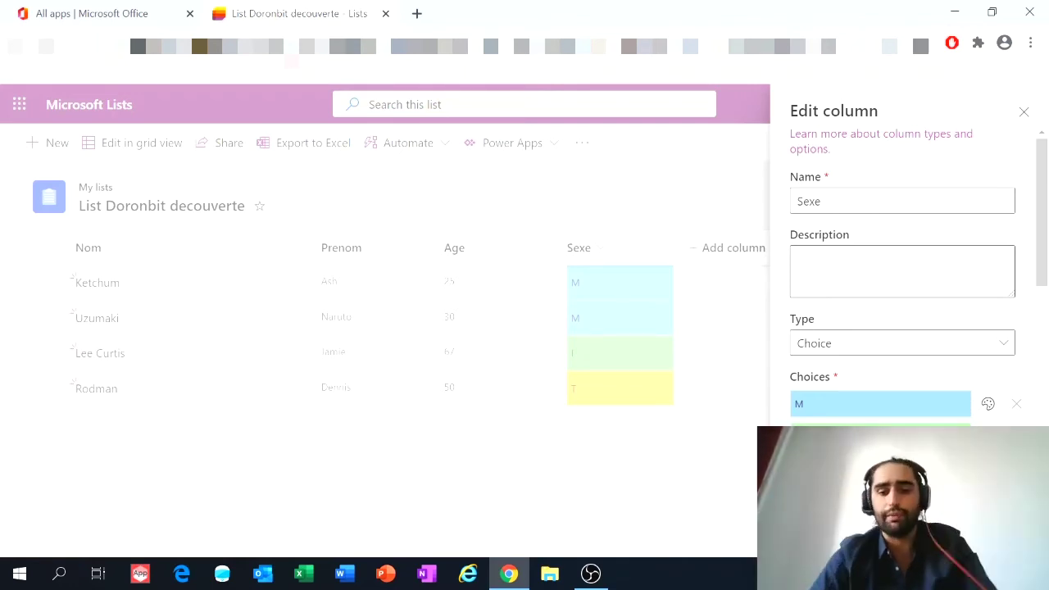
pyautogui.click(523, 487)
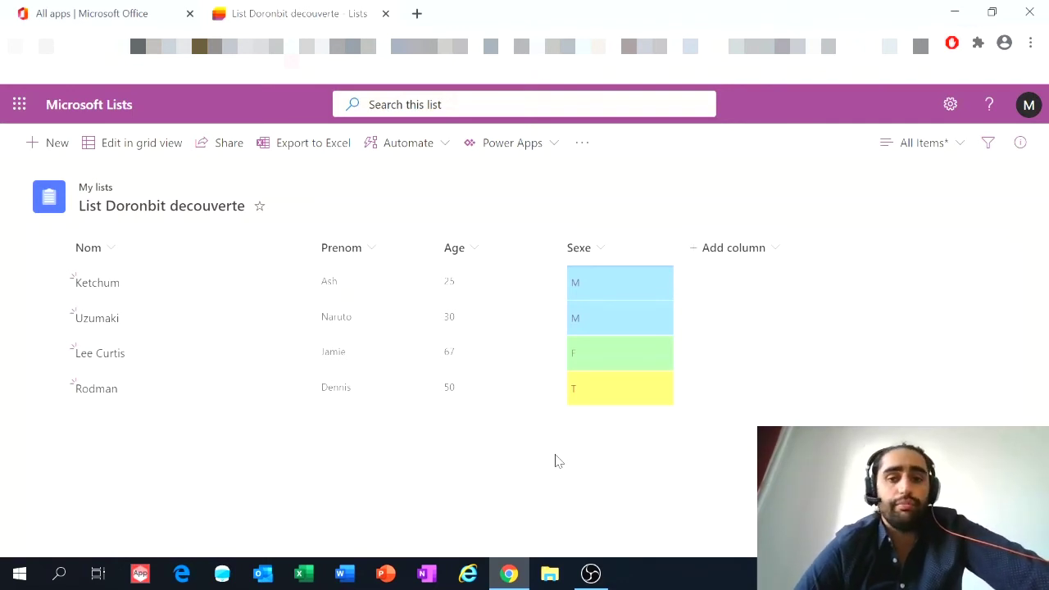
# Step: Look through the list's additional commands and the actions available for the first item
pyautogui.click(583, 145)
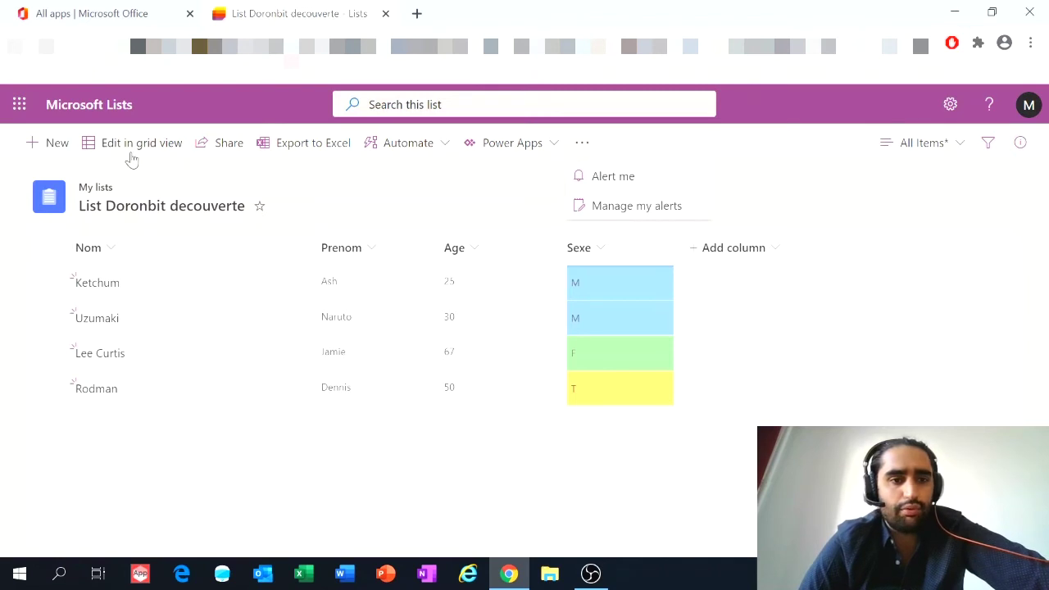
pyautogui.click(606, 281)
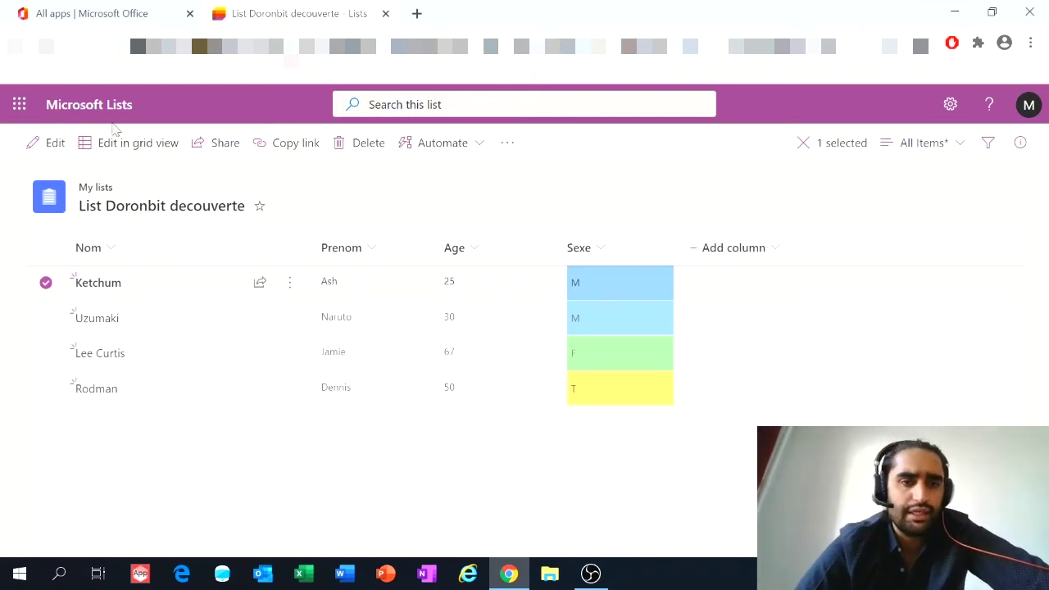
pyautogui.click(290, 286)
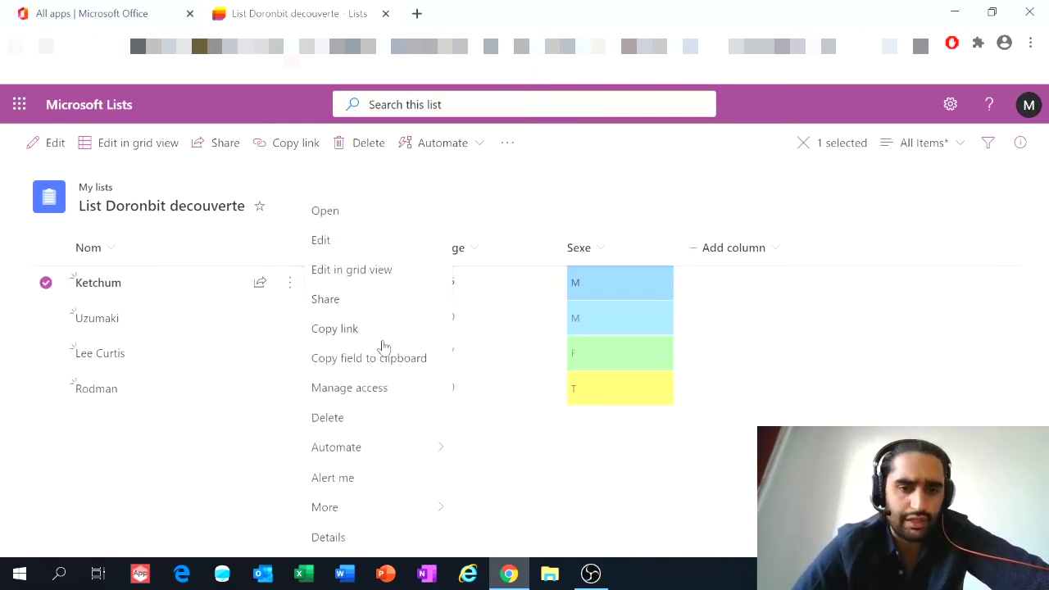
pyautogui.moveTo(387, 450)
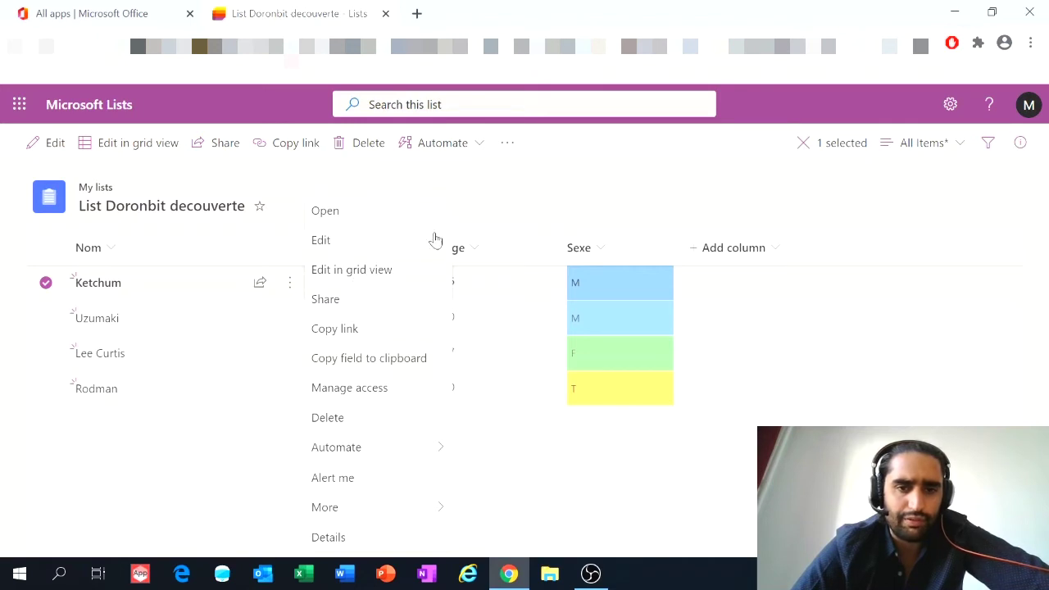
# Step: In grid view, set the first item's Age to 89 and return to the standard view
pyautogui.click(370, 276)
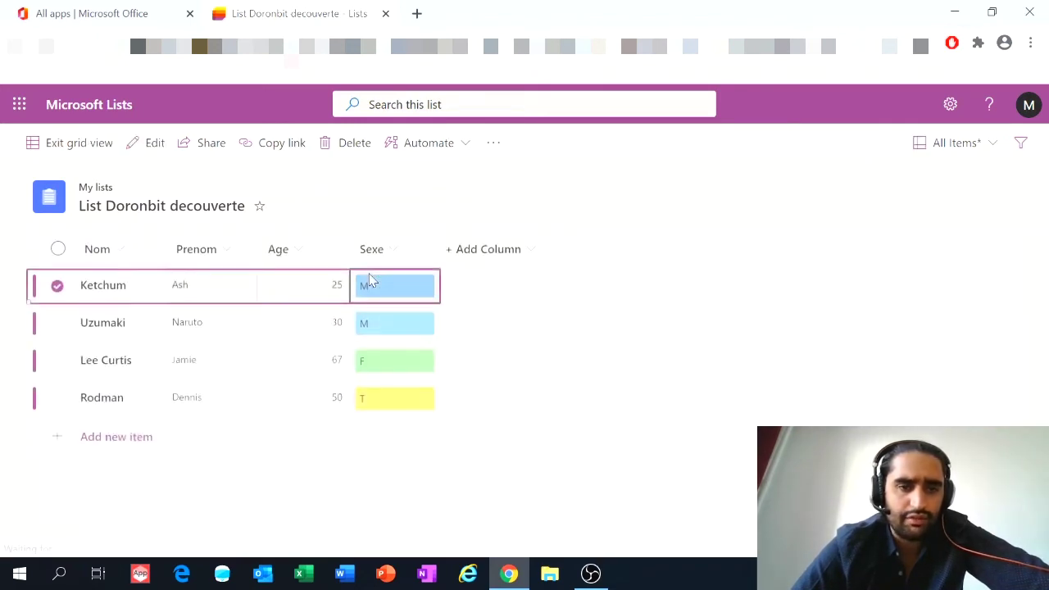
pyautogui.click(107, 360)
pyautogui.click(246, 323)
pyautogui.click(290, 289)
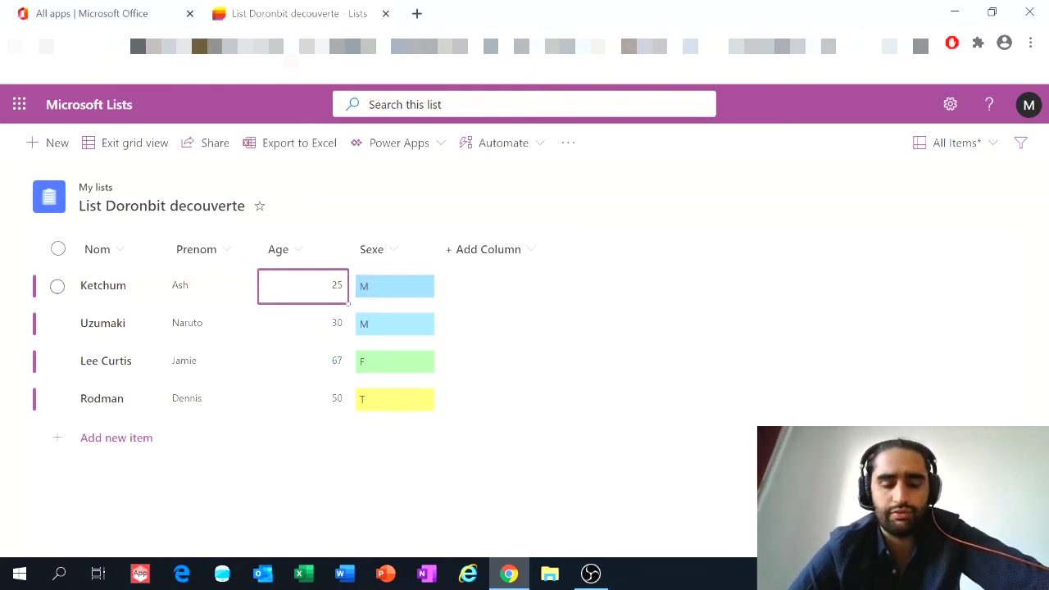
pyautogui.press('Return')
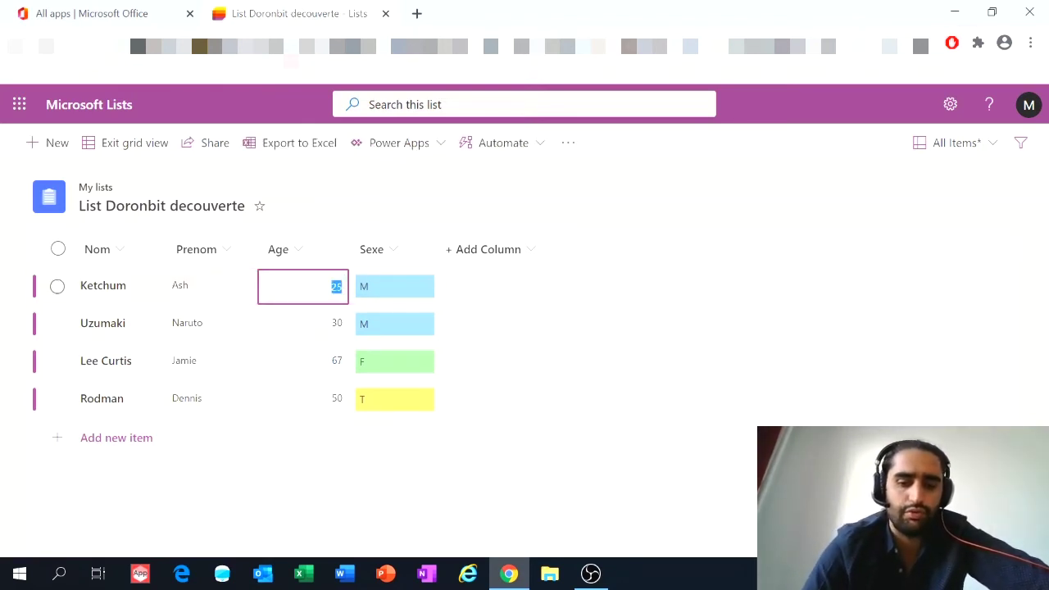
pyautogui.write('8')
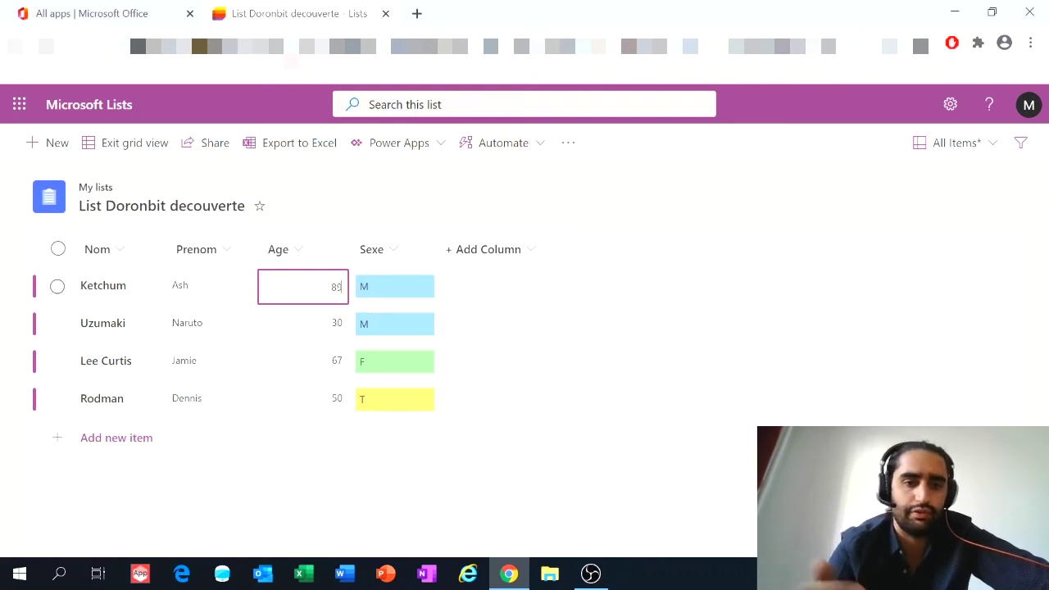
pyautogui.click(691, 168)
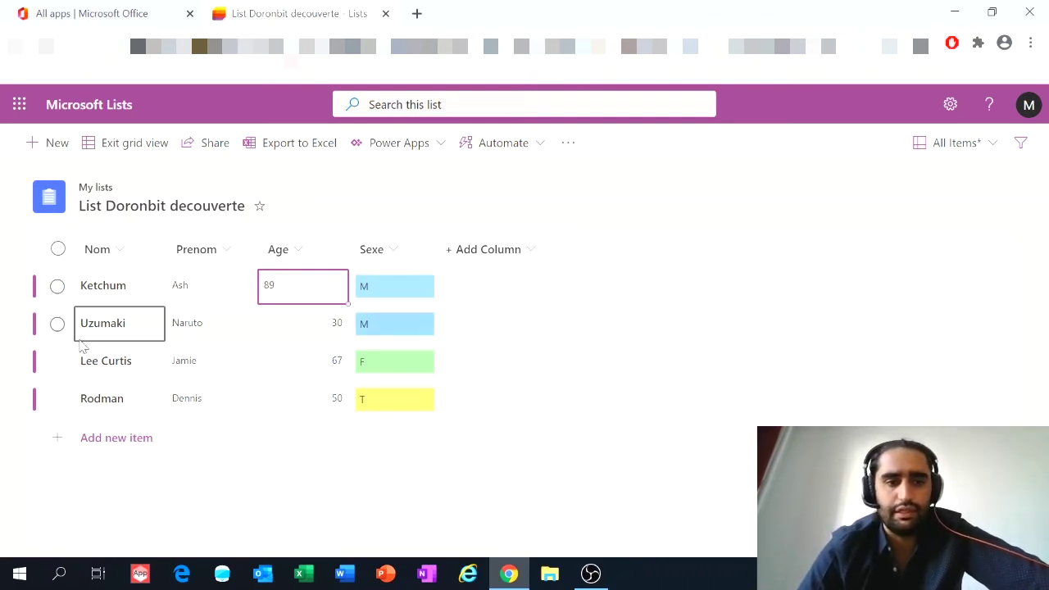
pyautogui.click(125, 145)
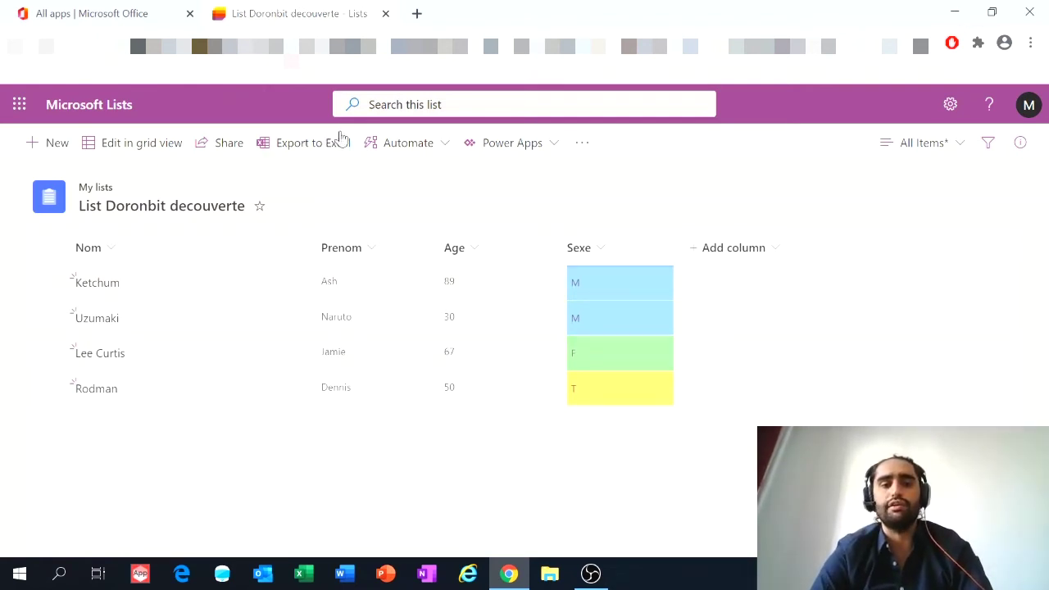
# Step: Format the current view with conditional formatting, giving all rows a light yellow fill
pyautogui.click(588, 144)
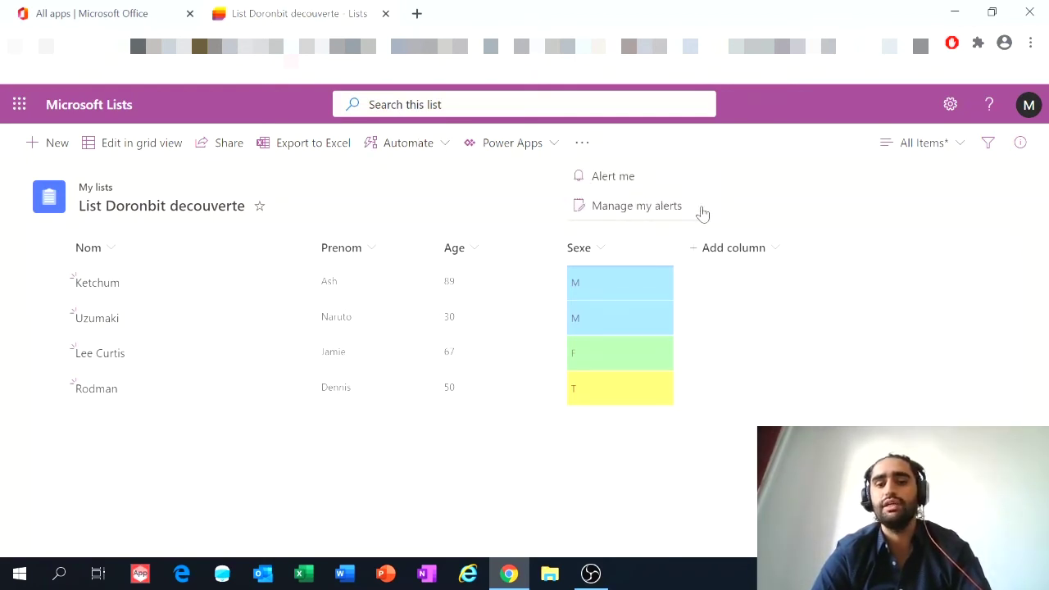
pyautogui.click(956, 148)
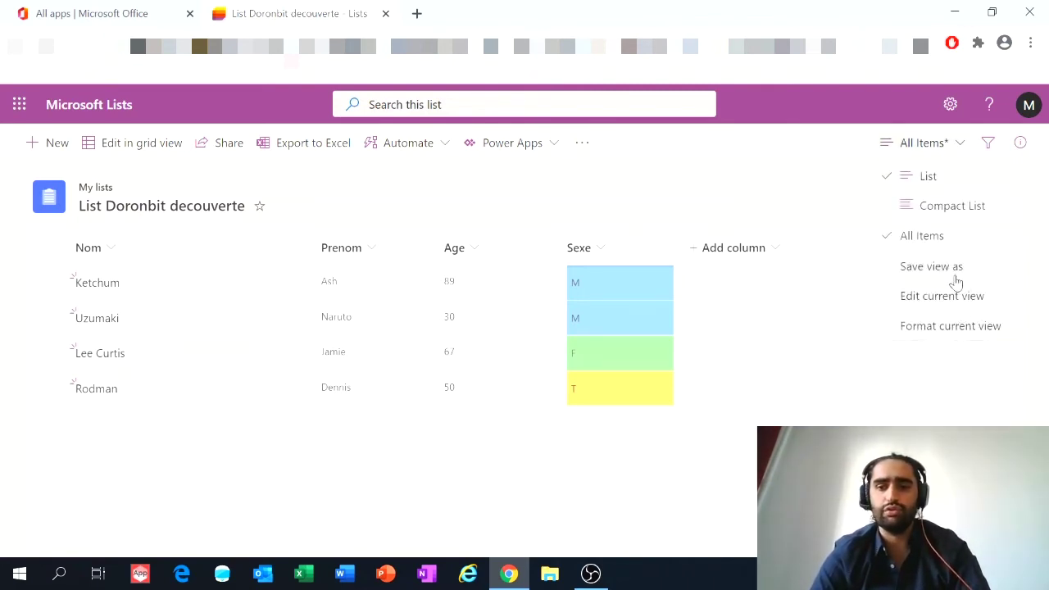
pyautogui.click(955, 330)
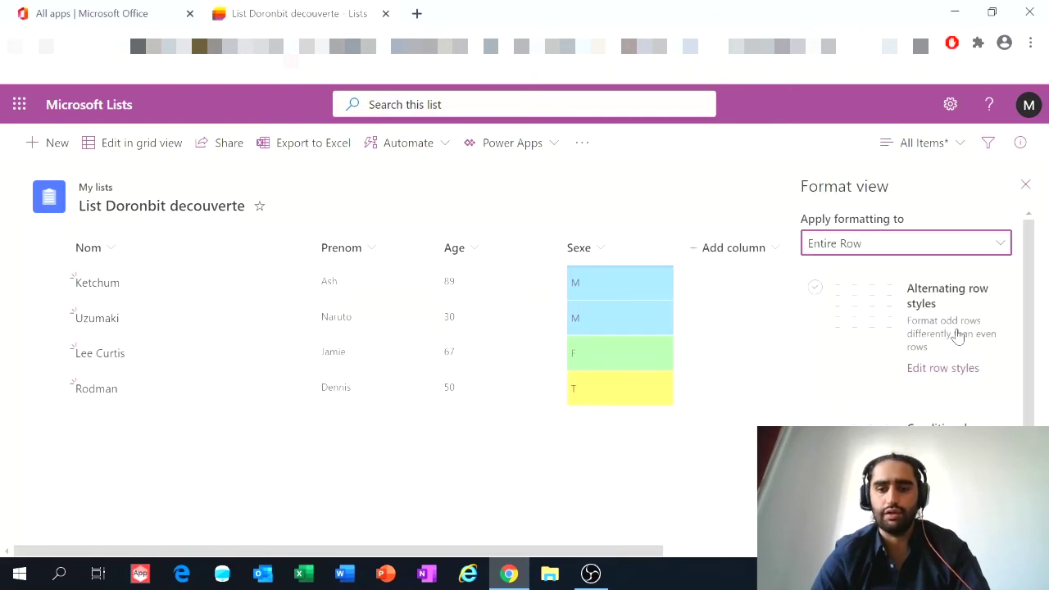
pyautogui.scroll(-1, 957, 336)
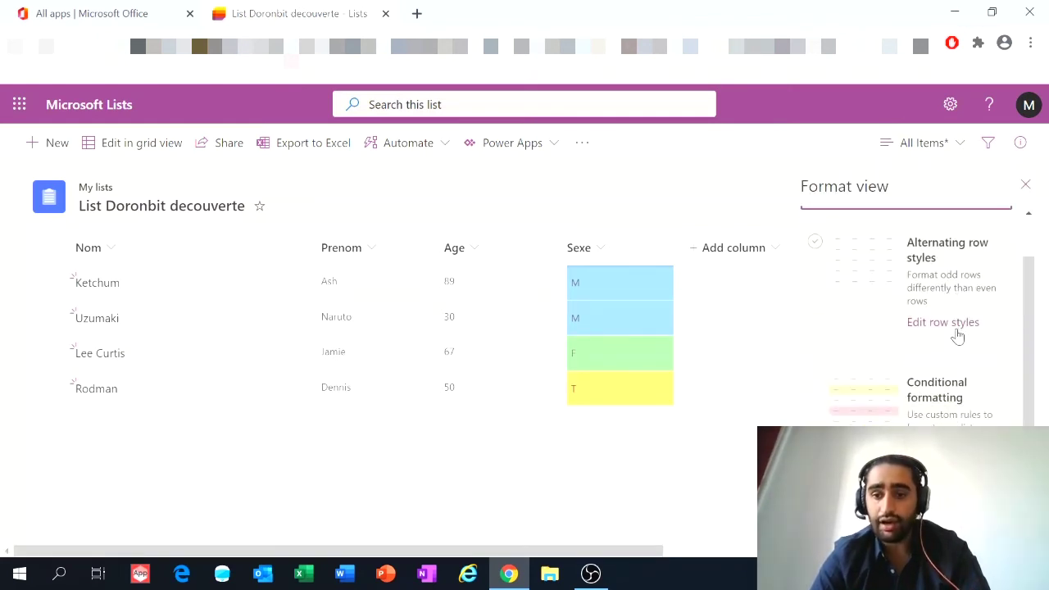
pyautogui.click(876, 421)
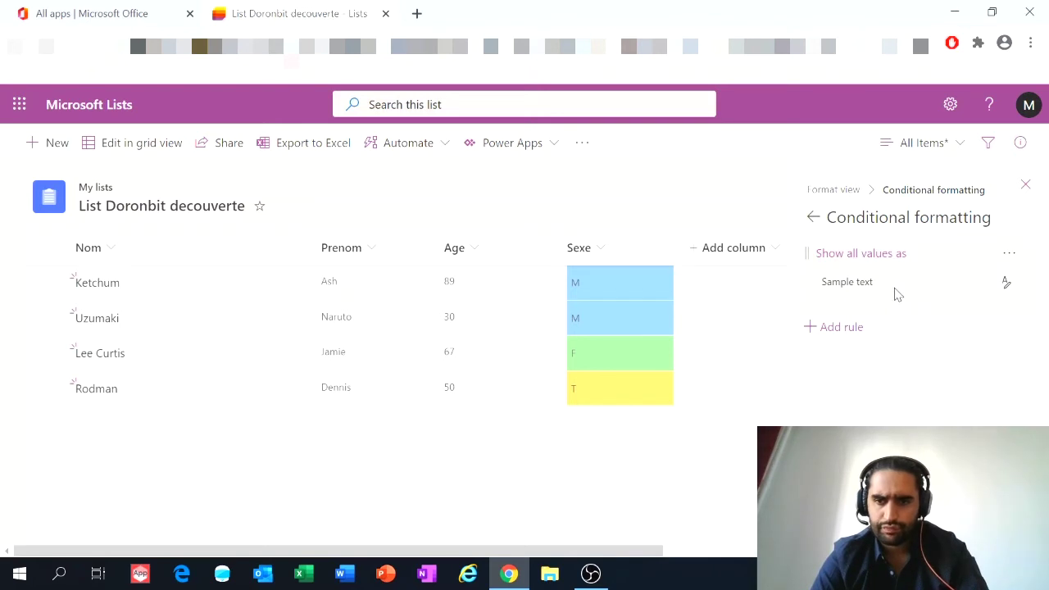
pyautogui.click(1006, 282)
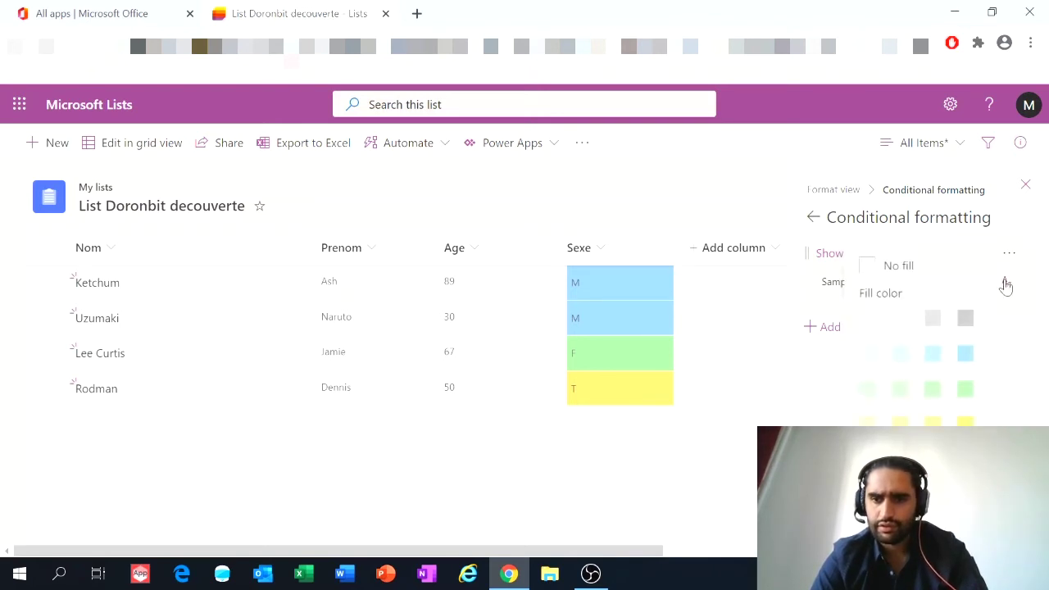
pyautogui.click(932, 424)
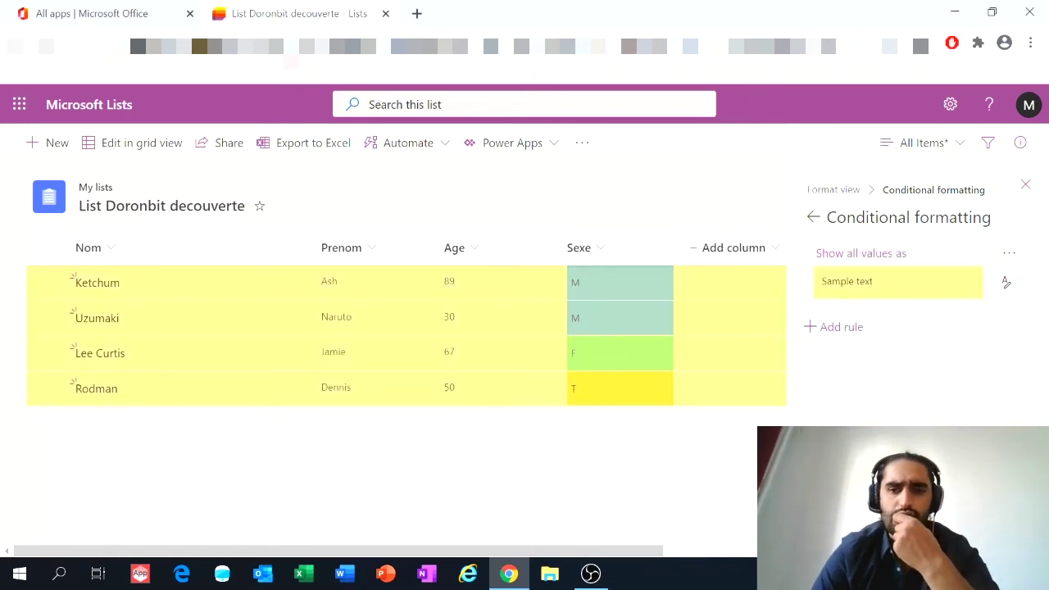
# Step: Edit the row formatting rule so that it applies only if Sexe is equal to M
pyautogui.click(885, 255)
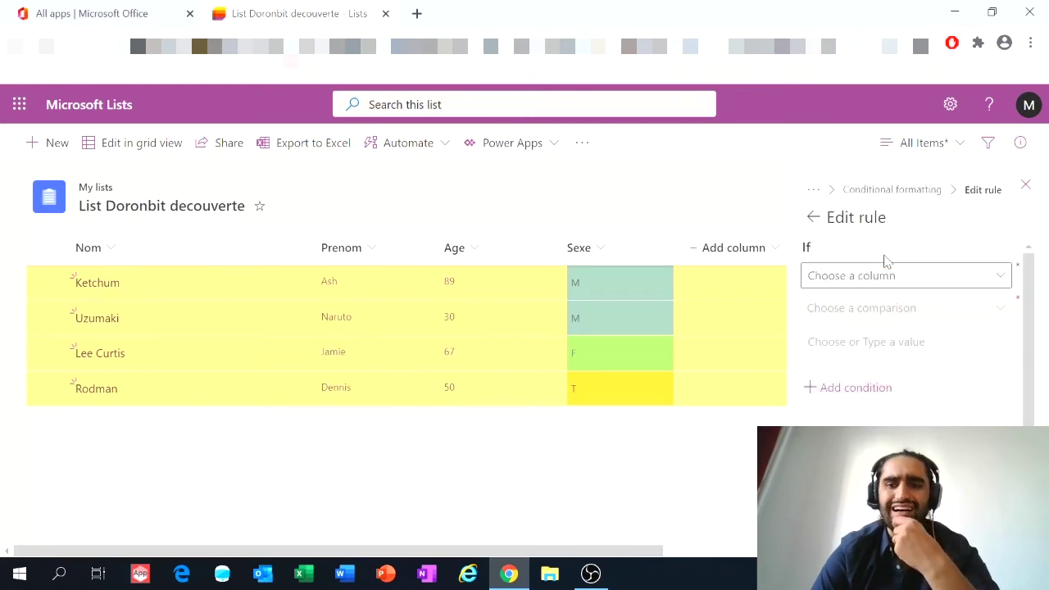
pyautogui.click(932, 276)
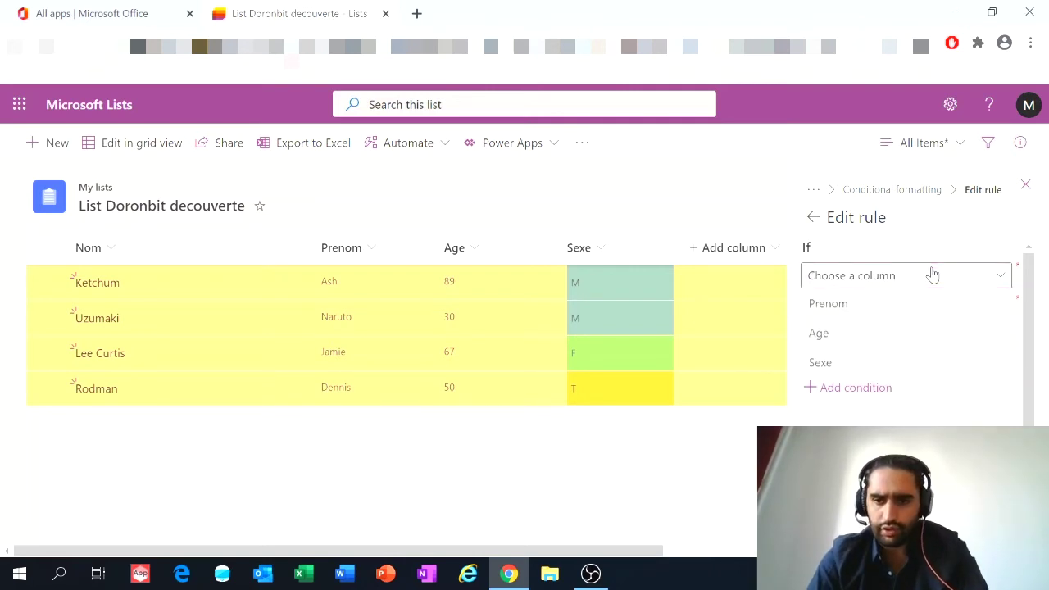
pyautogui.click(827, 365)
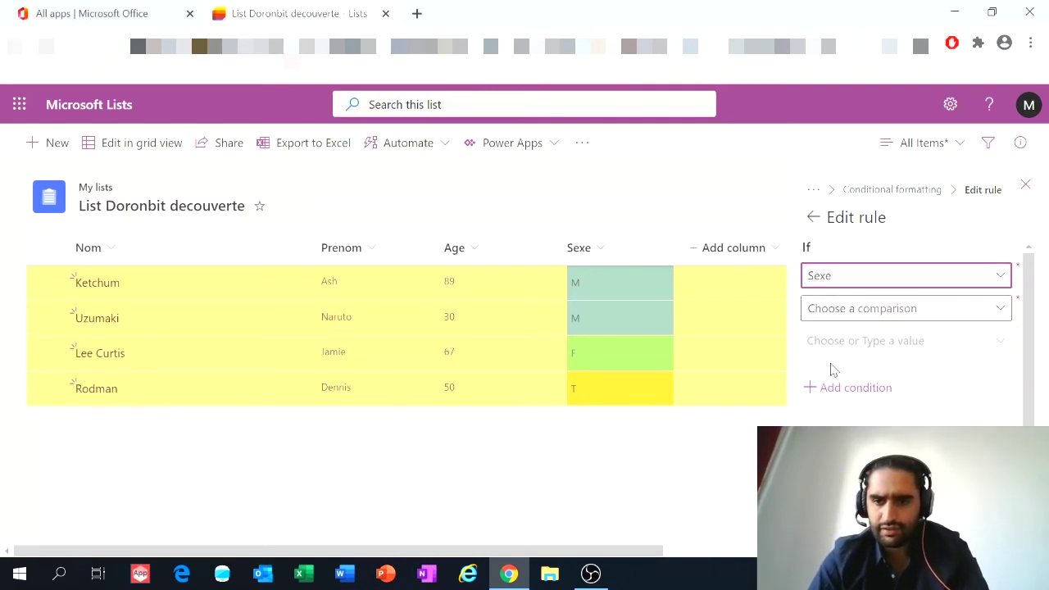
pyautogui.click(894, 314)
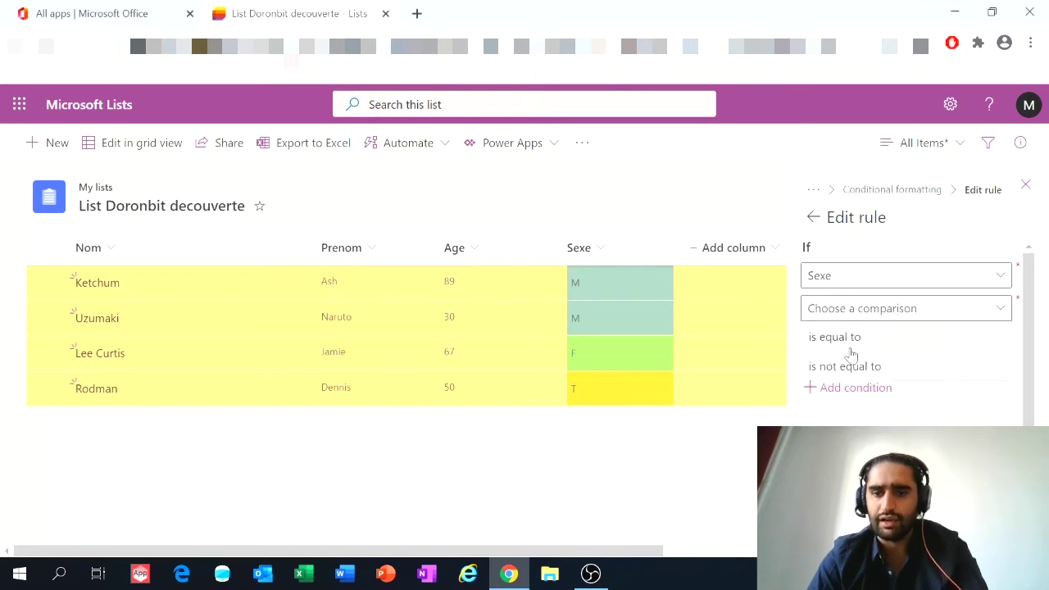
pyautogui.click(851, 348)
pyautogui.click(871, 348)
pyautogui.click(845, 376)
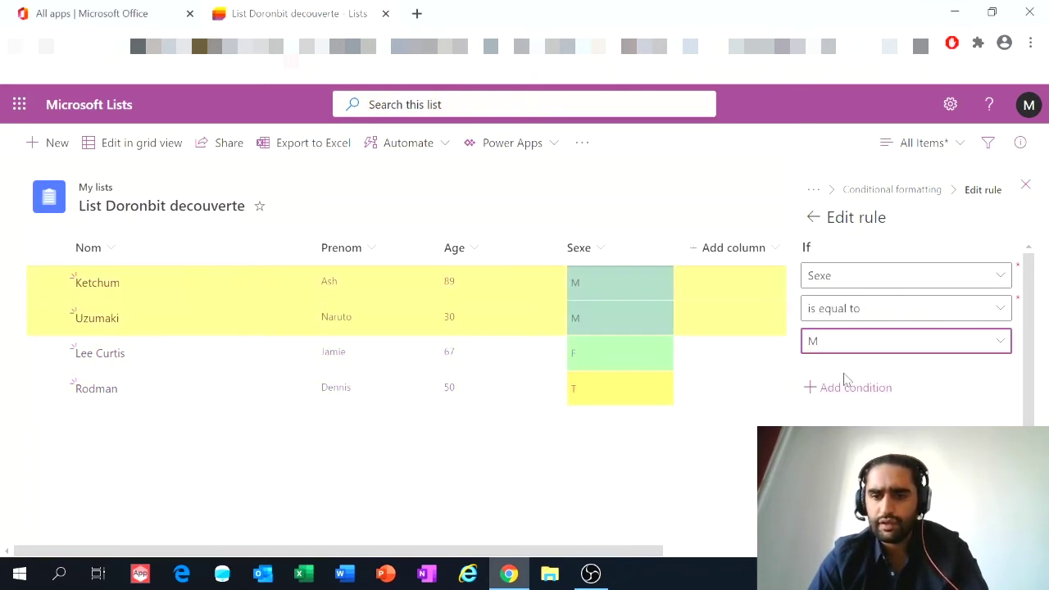
# Step: Change the fill of the rows where Sexe is equal to M to the strongest light blue swatch
pyautogui.scroll(-1, 886, 396)
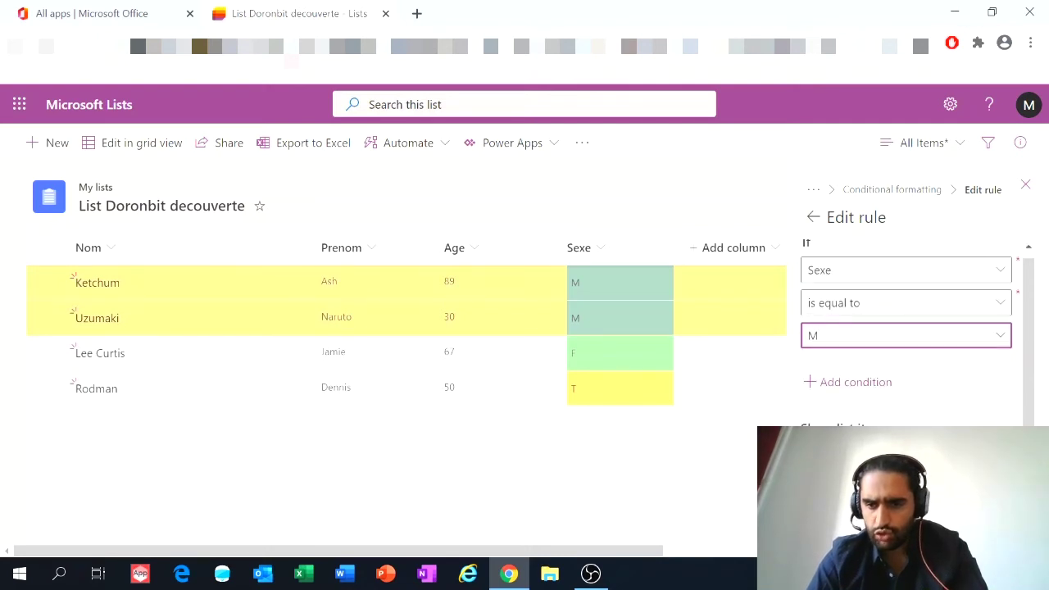
pyautogui.click(996, 457)
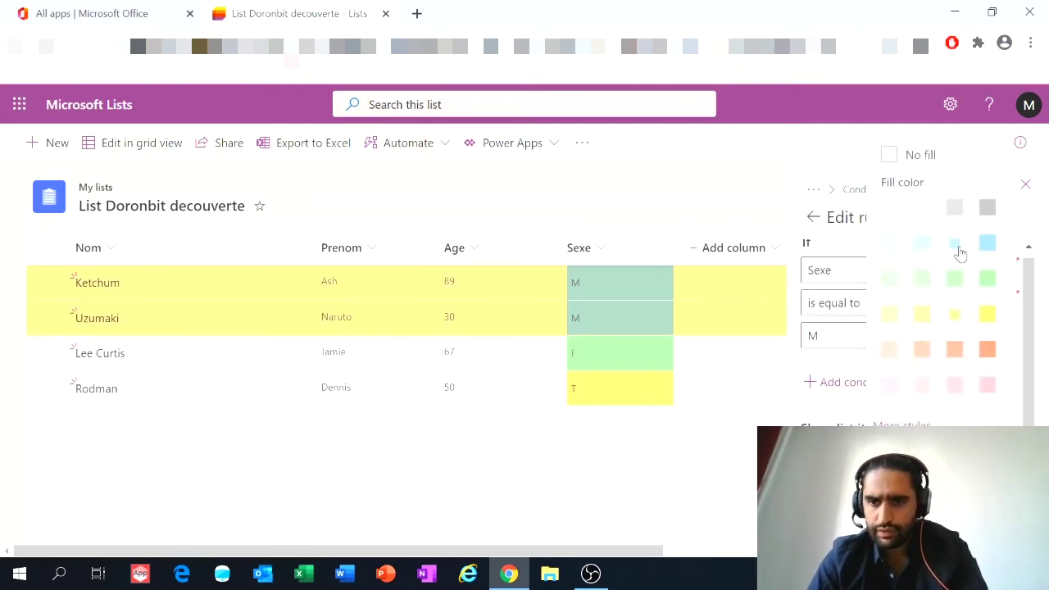
pyautogui.click(988, 247)
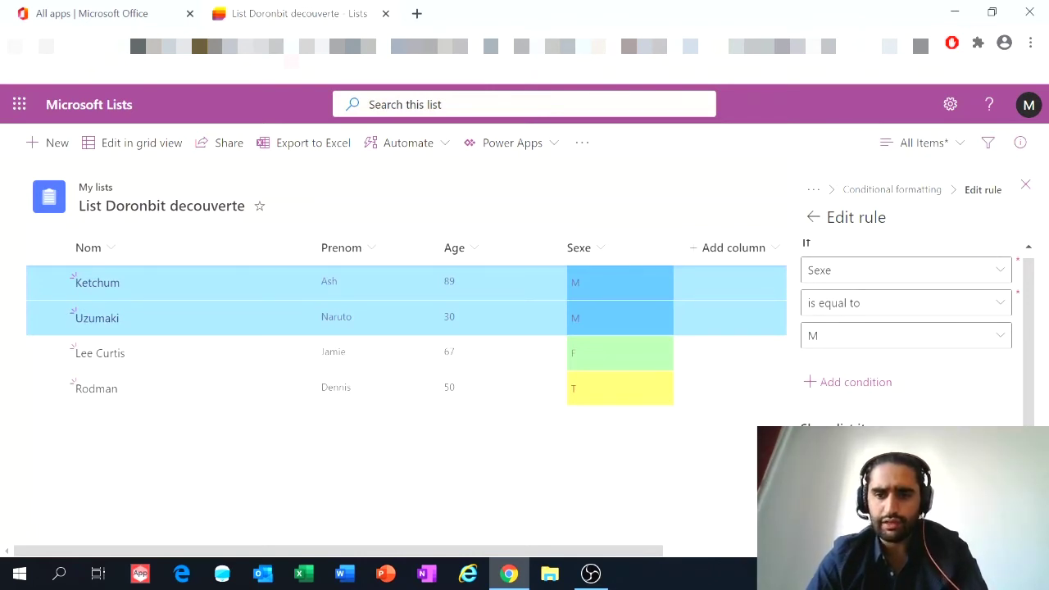
# Step: Add an And if condition to the rule for Sexe is equal to F and choose the strongest light green fill
pyautogui.click(822, 382)
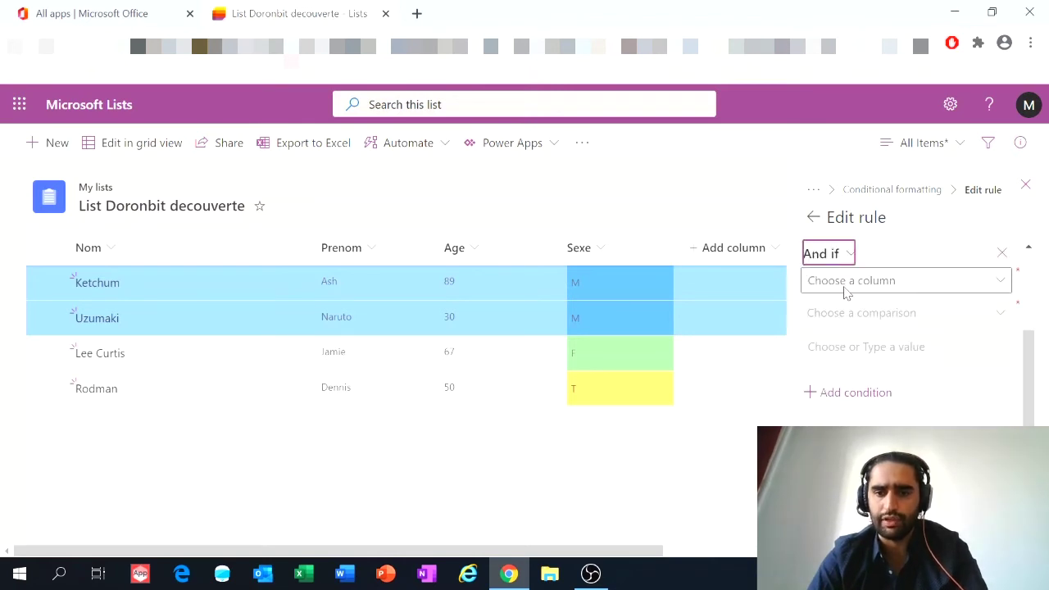
pyautogui.click(855, 281)
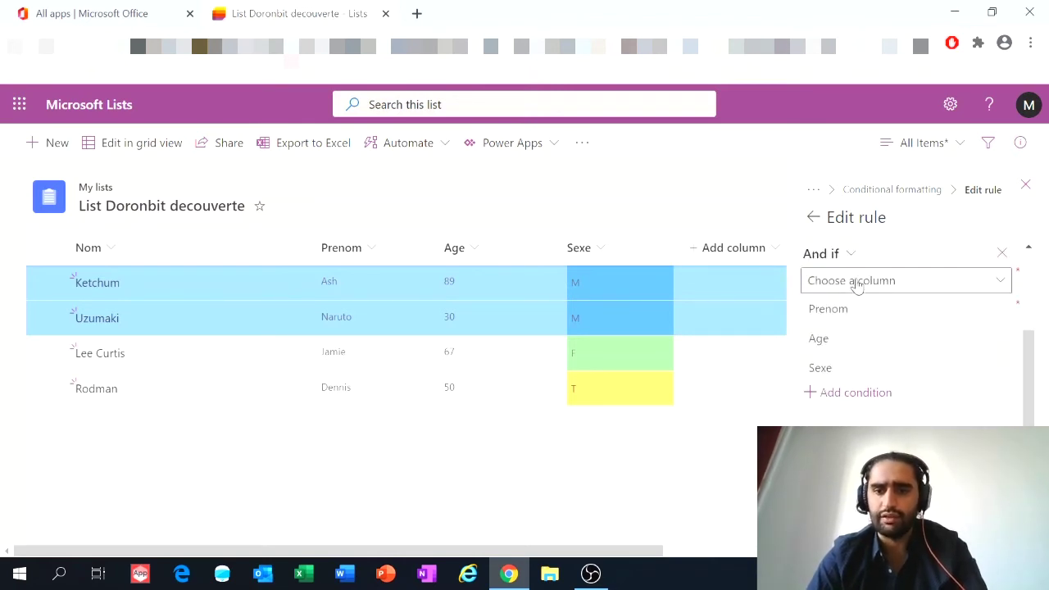
pyautogui.click(824, 369)
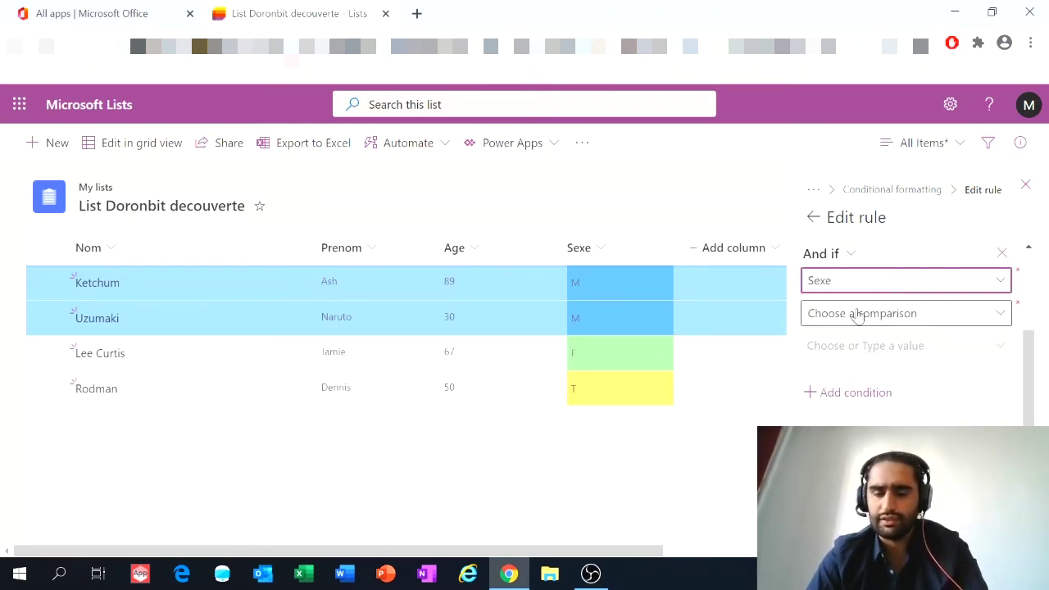
pyautogui.click(858, 316)
pyautogui.click(834, 343)
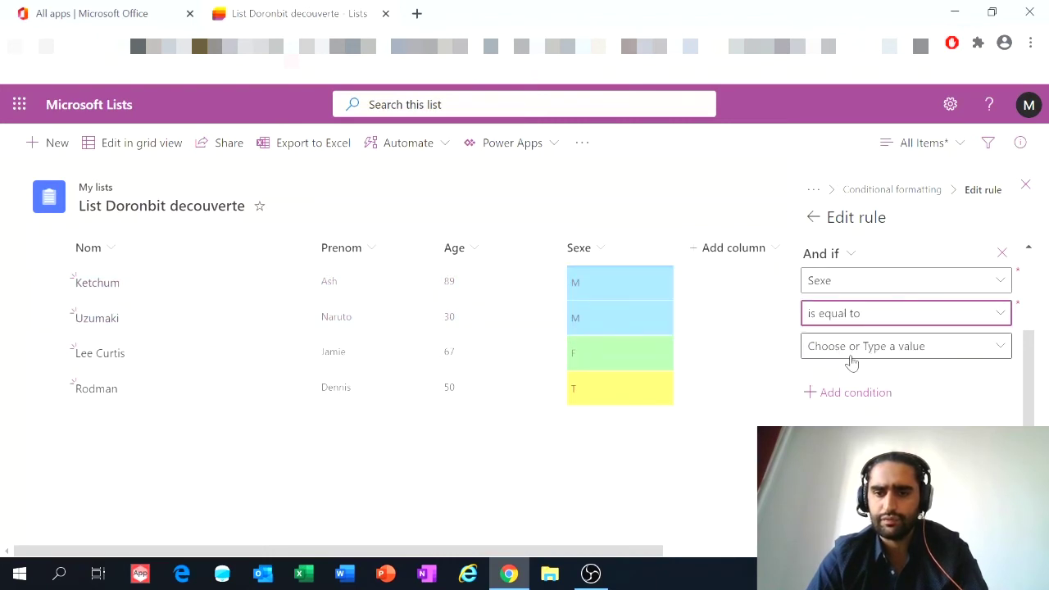
pyautogui.click(884, 354)
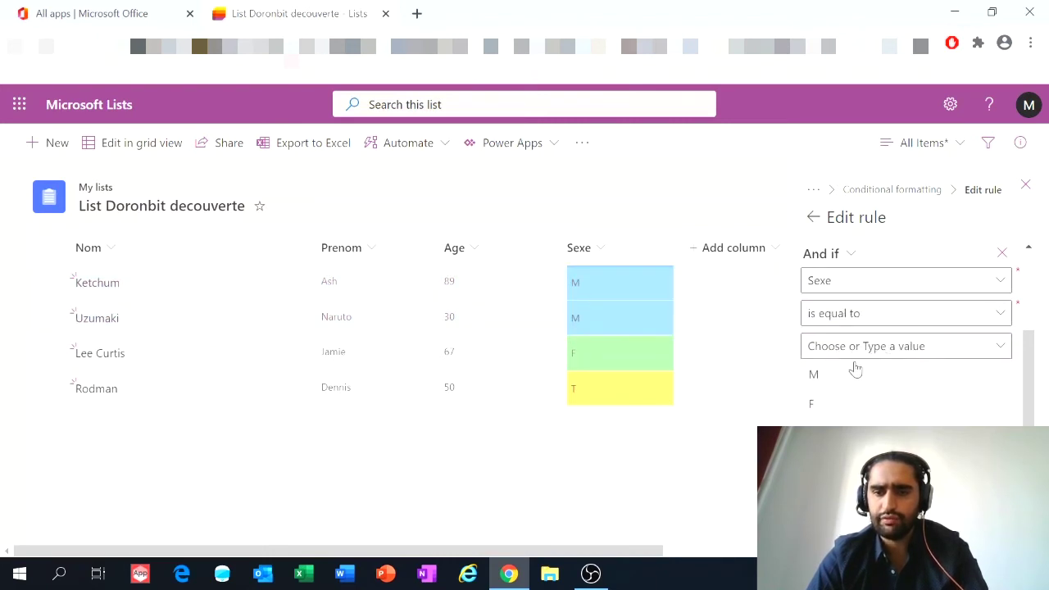
pyautogui.click(823, 403)
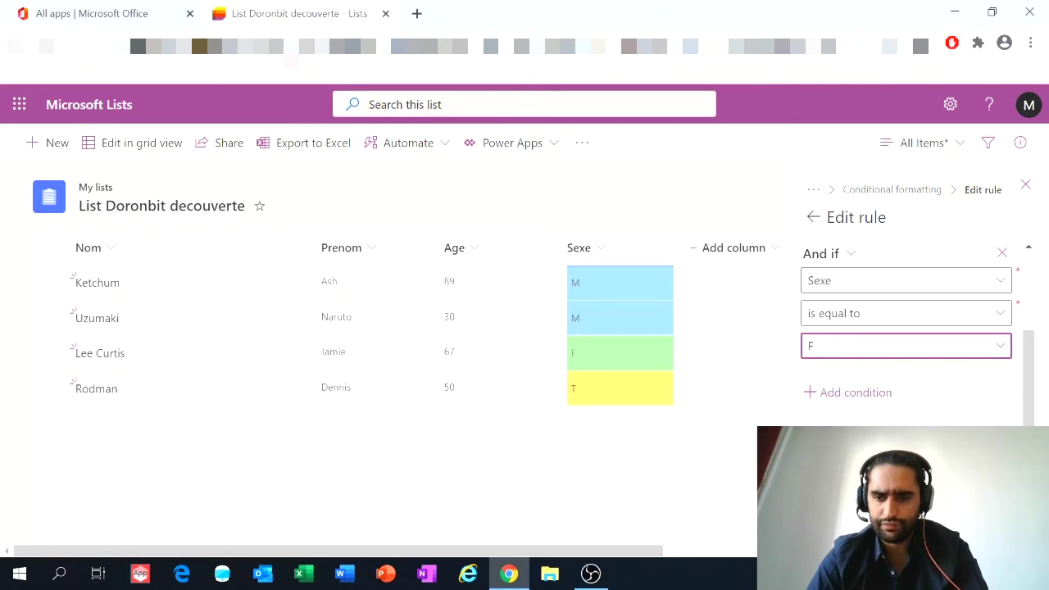
pyautogui.click(990, 469)
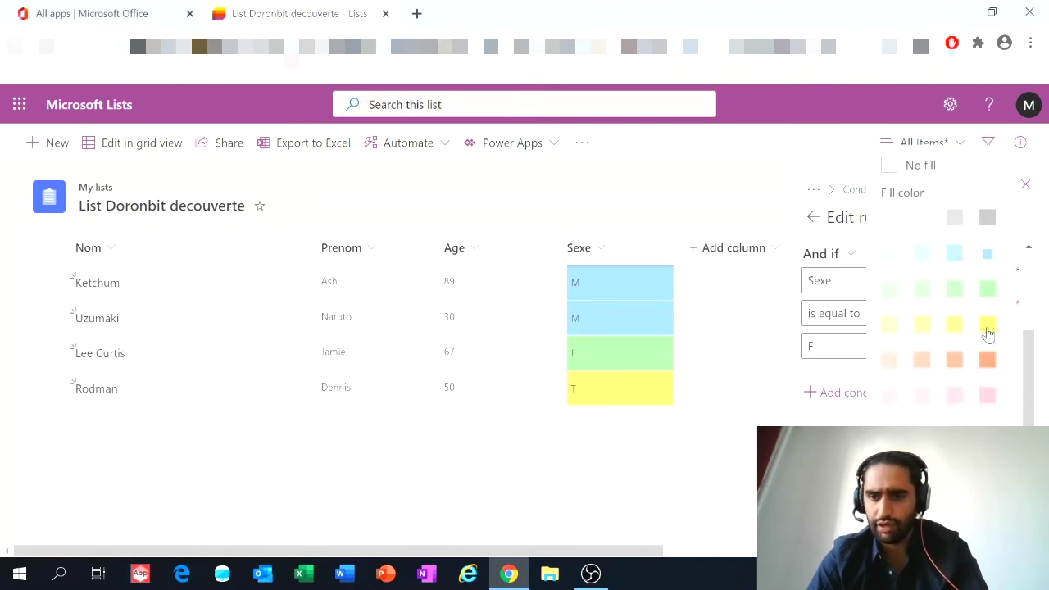
pyautogui.click(989, 288)
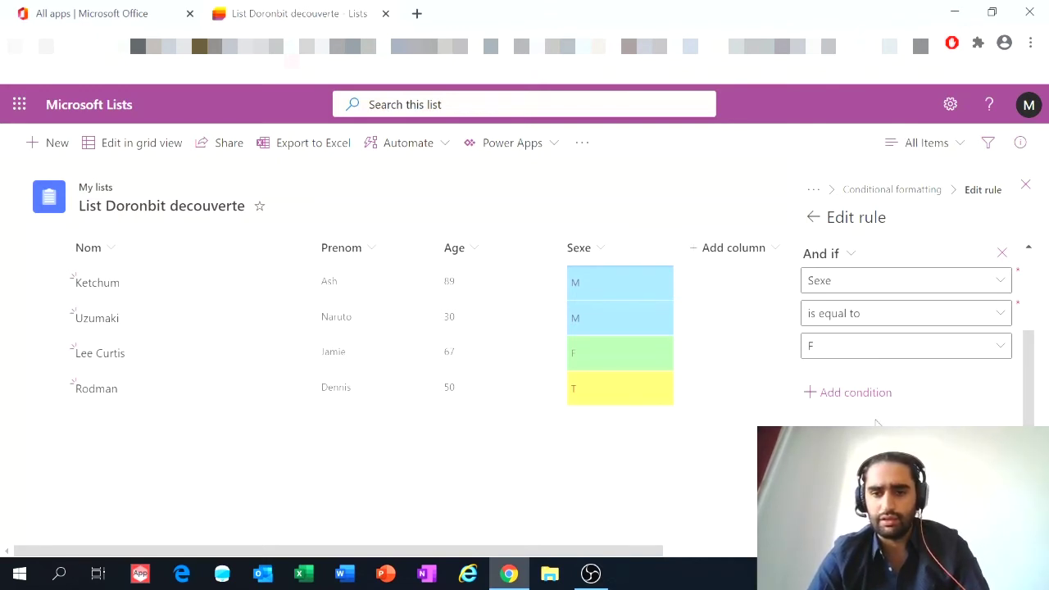
# Step: Add a further And if condition for Sexe is equal to T and set the rule's fill to Yellow Transparent 50%
pyautogui.scroll(-1, 876, 424)
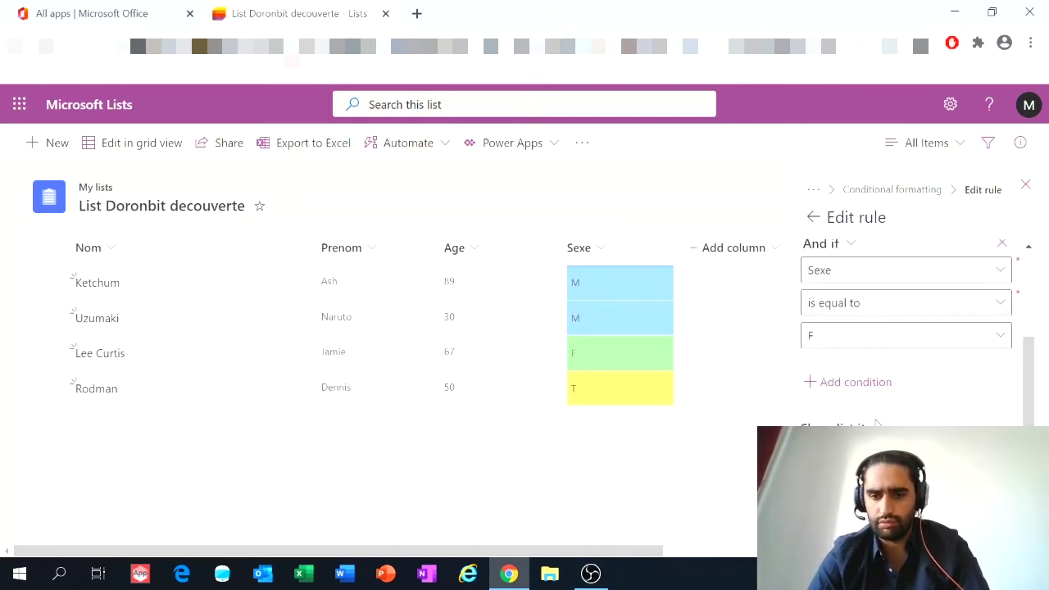
pyautogui.click(824, 392)
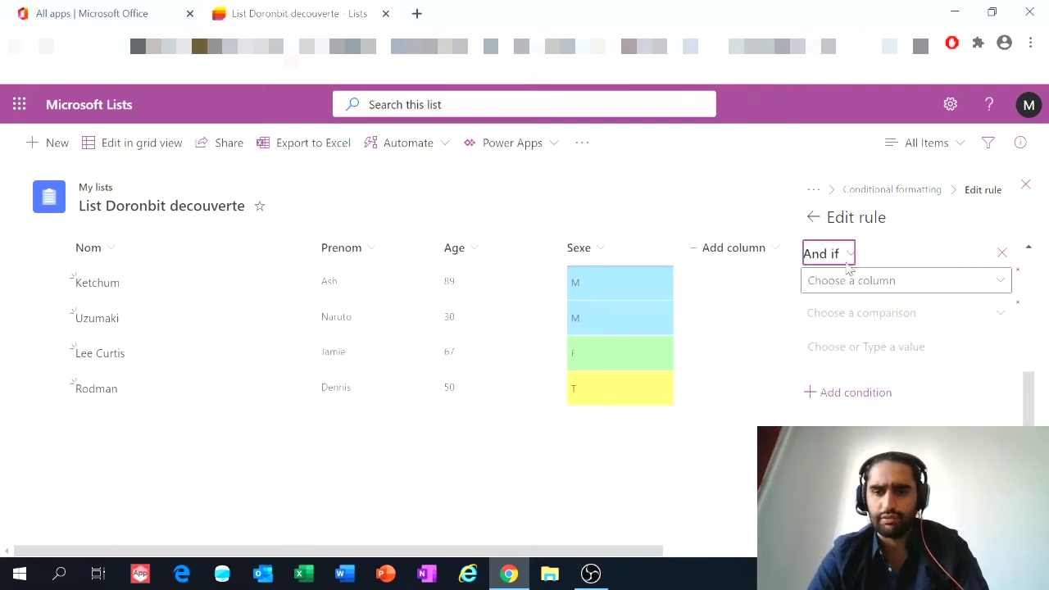
pyautogui.click(853, 293)
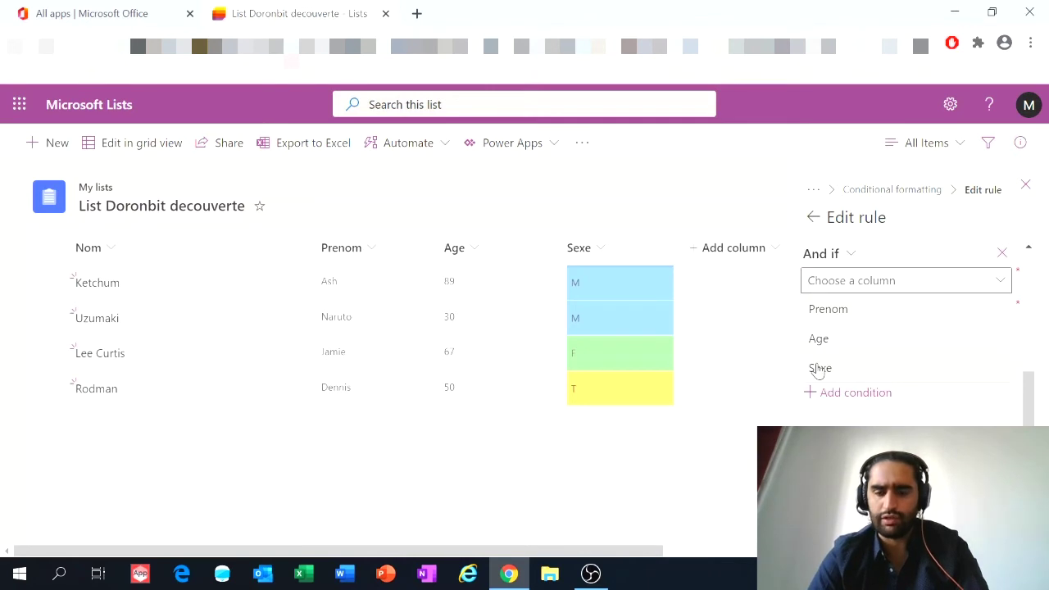
pyautogui.click(820, 368)
pyautogui.click(879, 320)
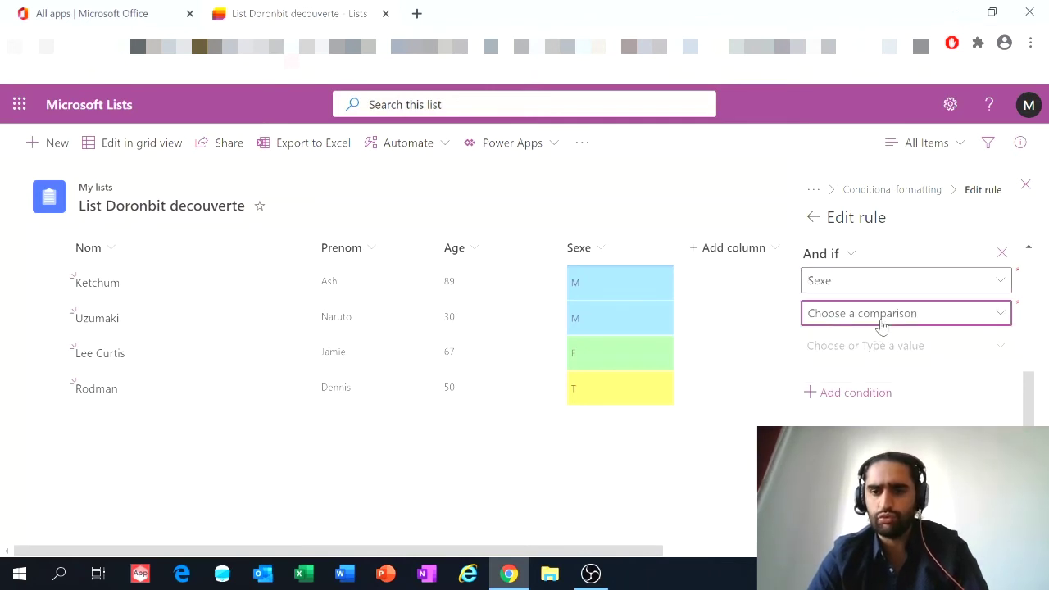
pyautogui.click(876, 349)
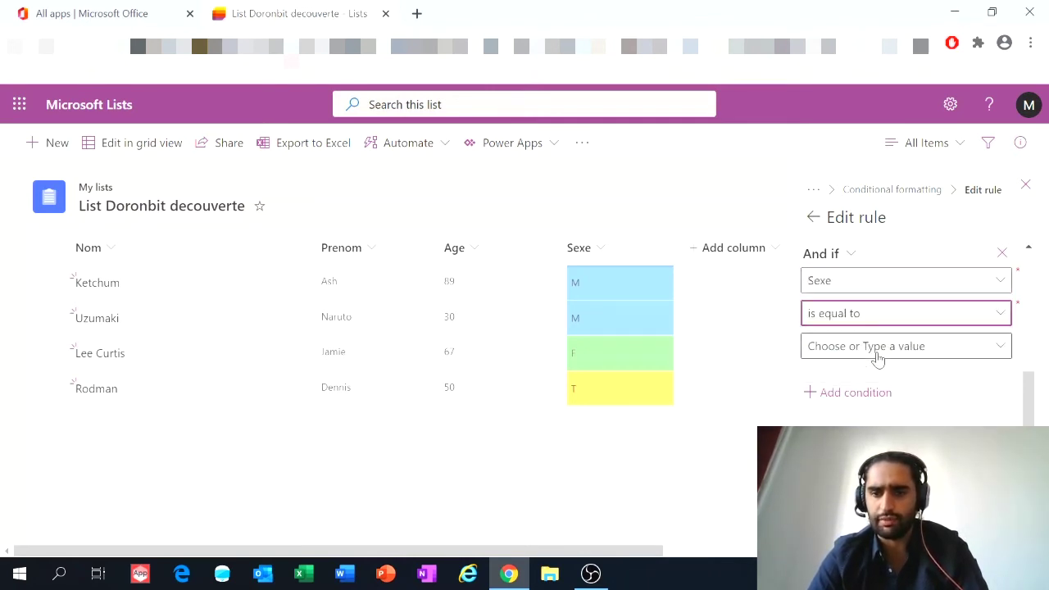
pyautogui.click(873, 355)
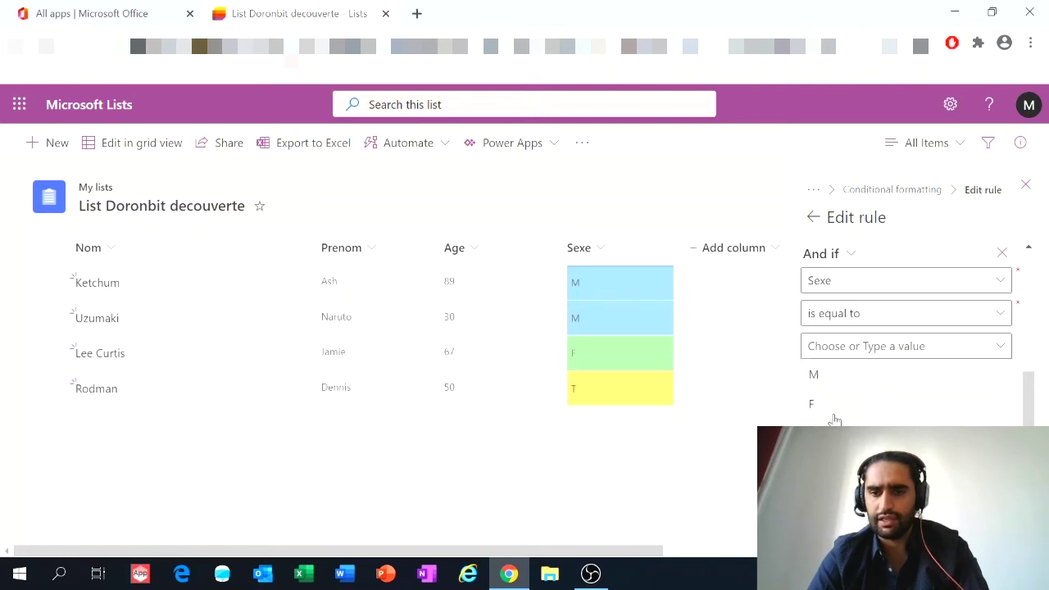
pyautogui.click(835, 418)
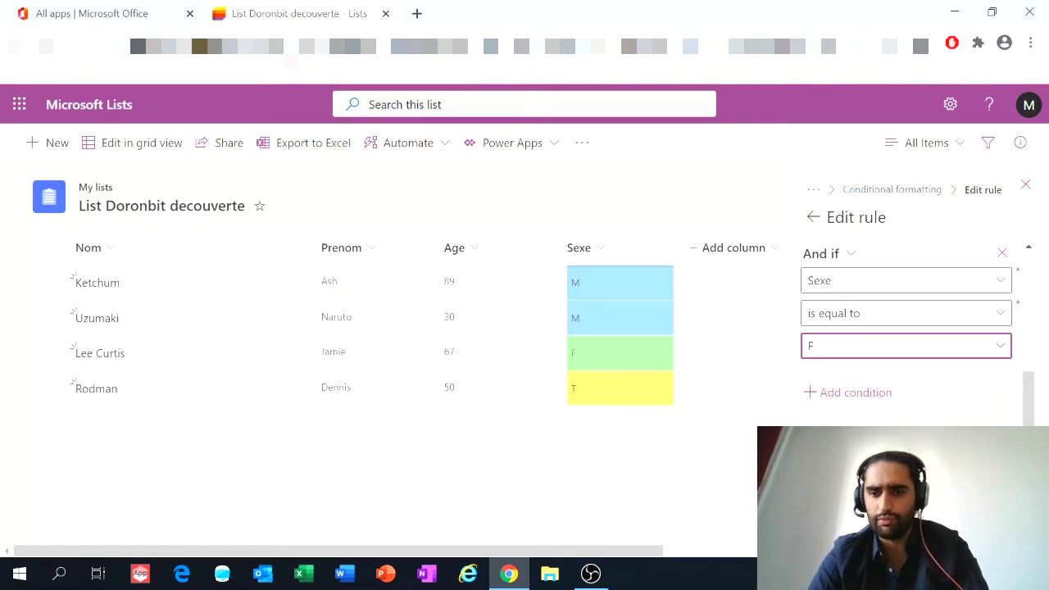
pyautogui.click(860, 356)
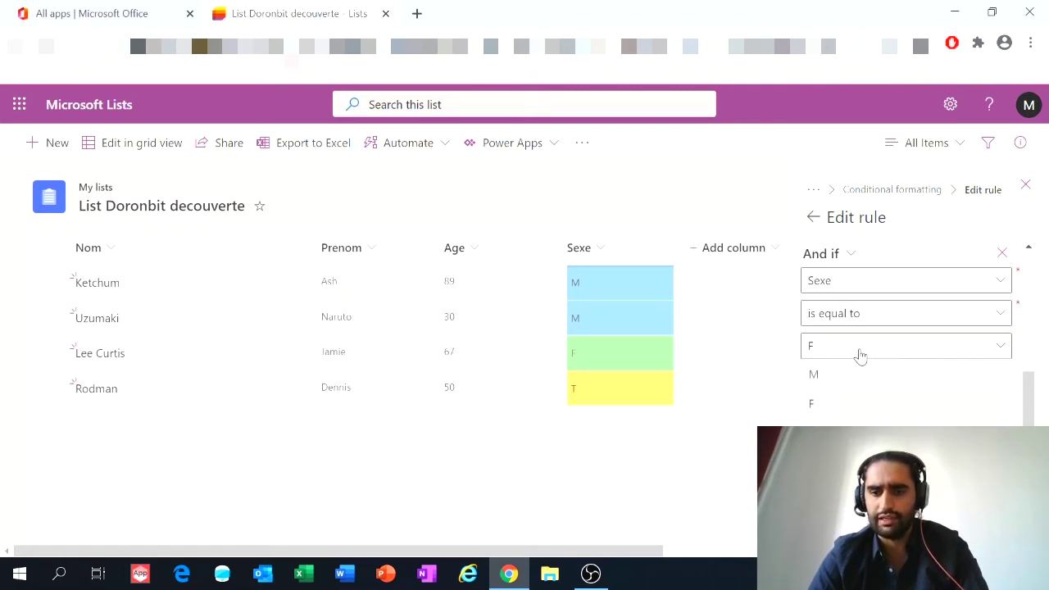
pyautogui.write('T')
pyautogui.click(998, 465)
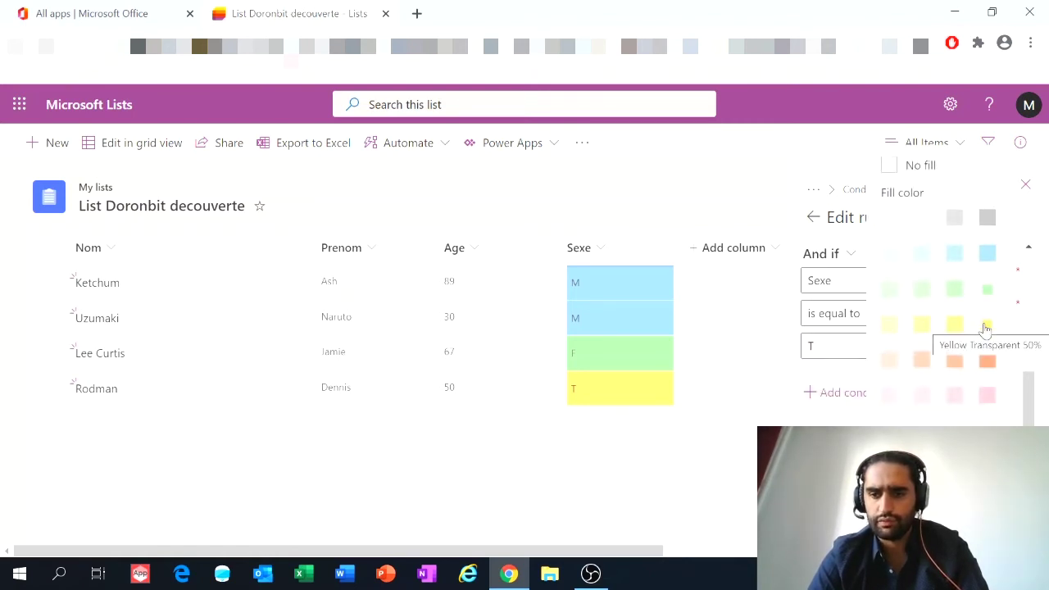
pyautogui.click(986, 326)
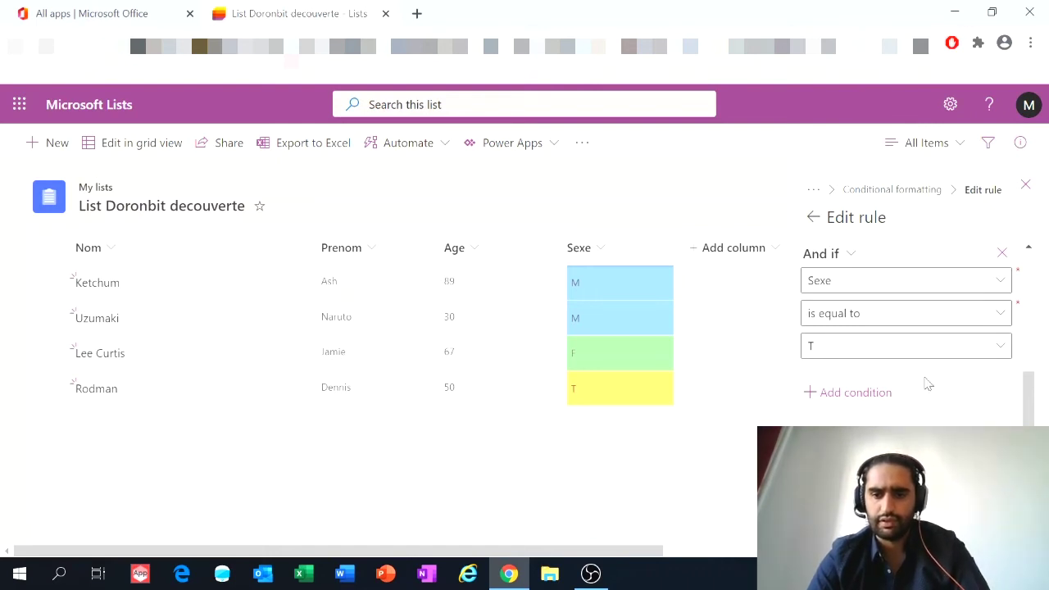
# Step: Review the three Sexe conditions of the rule and how they are combined
pyautogui.scroll(-1, 927, 382)
pyautogui.scroll(1, 928, 384)
pyautogui.scroll(2, 927, 382)
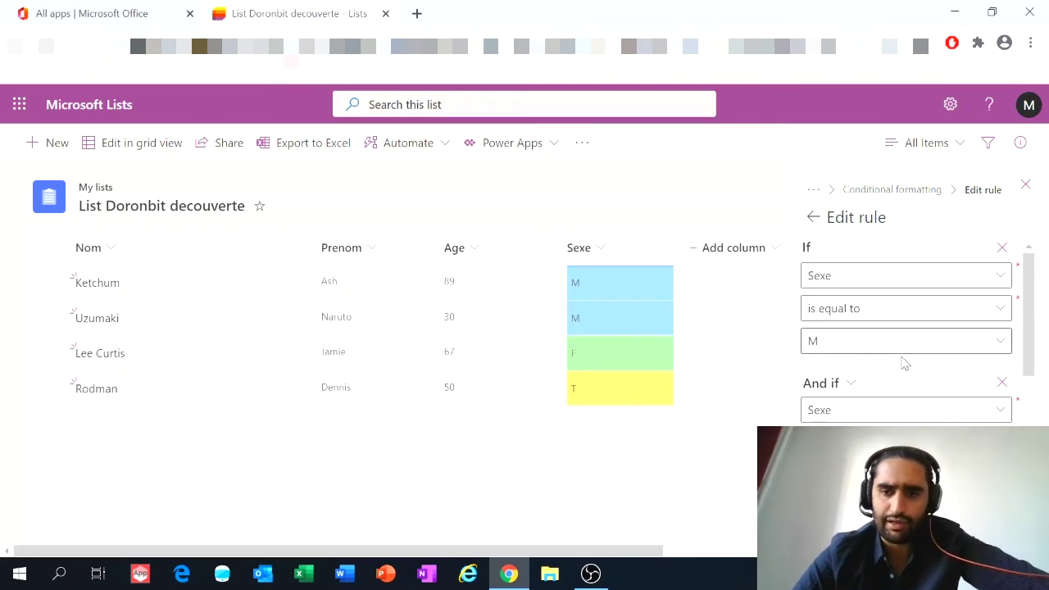
pyautogui.scroll(-2, 905, 363)
pyautogui.scroll(-1, 907, 364)
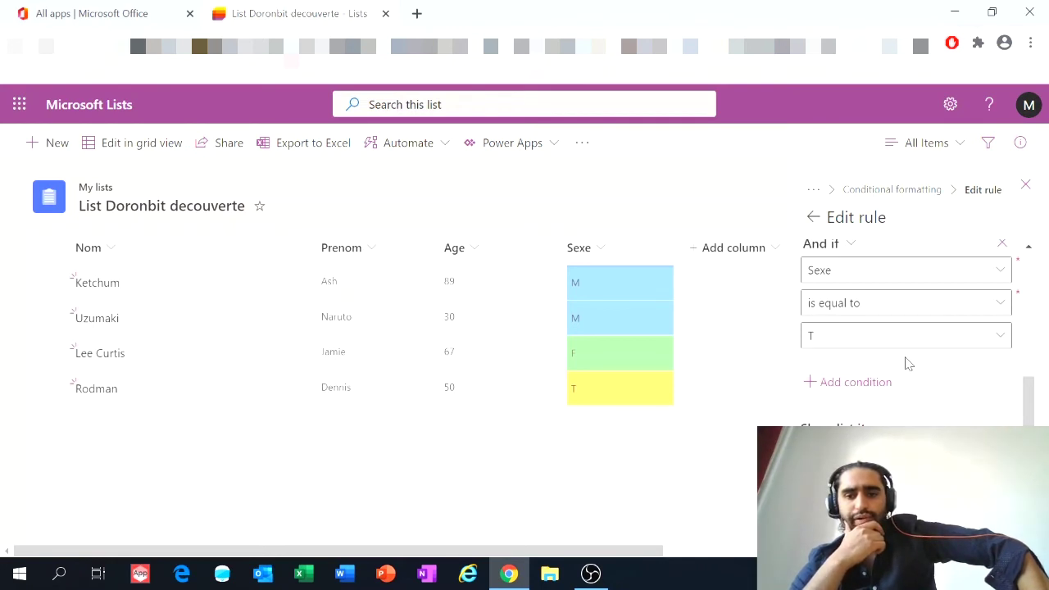
pyautogui.scroll(1, 909, 363)
pyautogui.scroll(-1, 908, 363)
pyautogui.scroll(2, 871, 389)
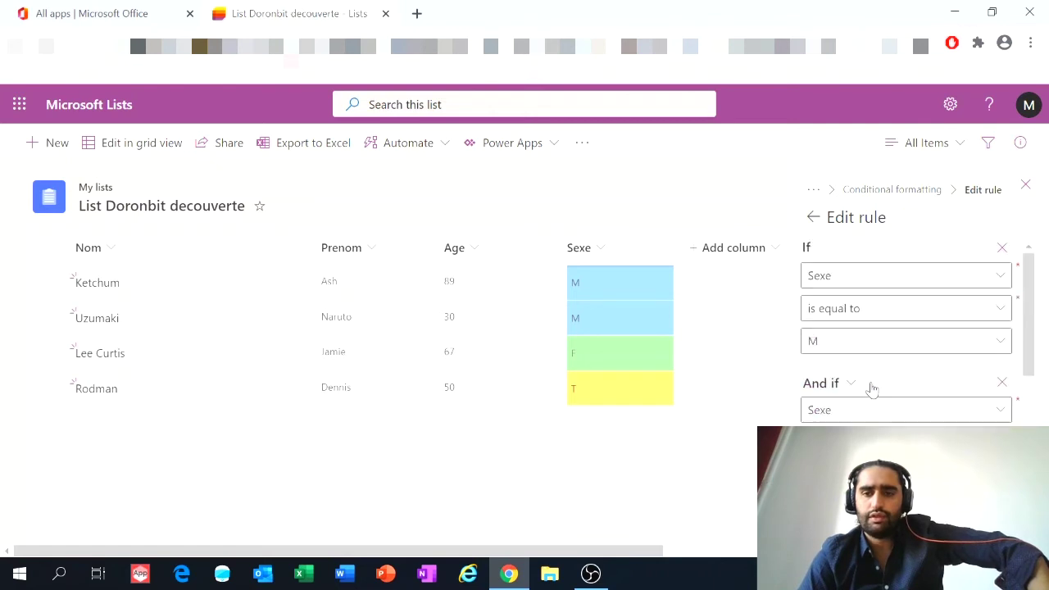
pyautogui.scroll(-2, 853, 342)
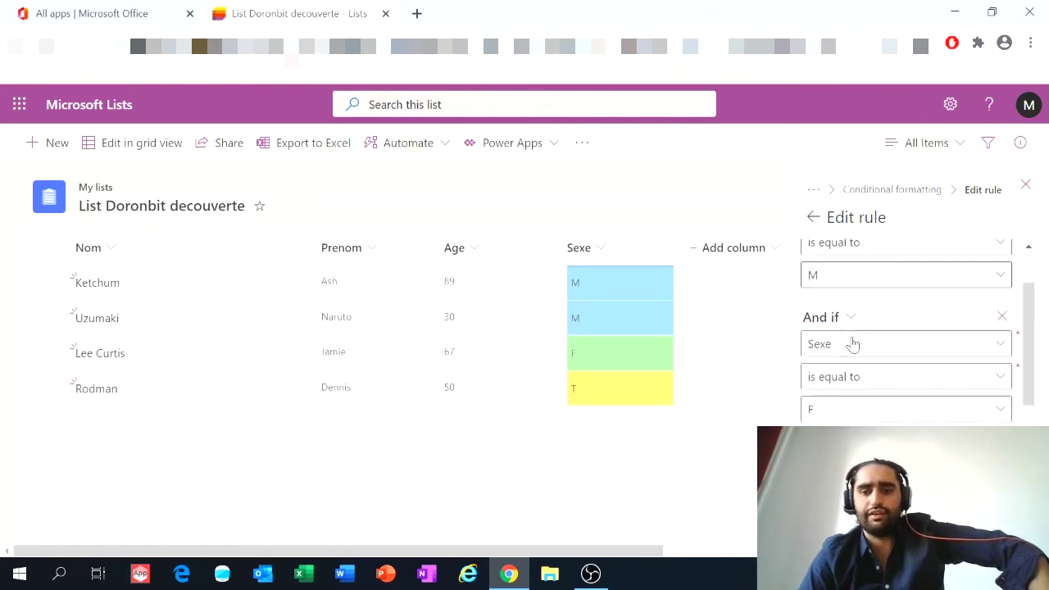
pyautogui.scroll(-2, 906, 328)
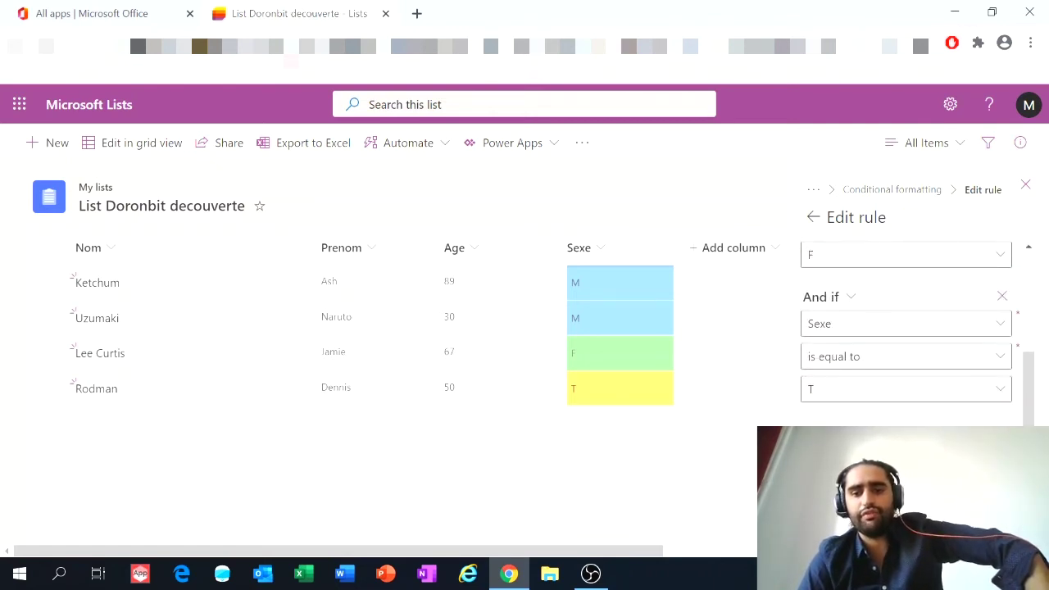
pyautogui.scroll(-1, 907, 328)
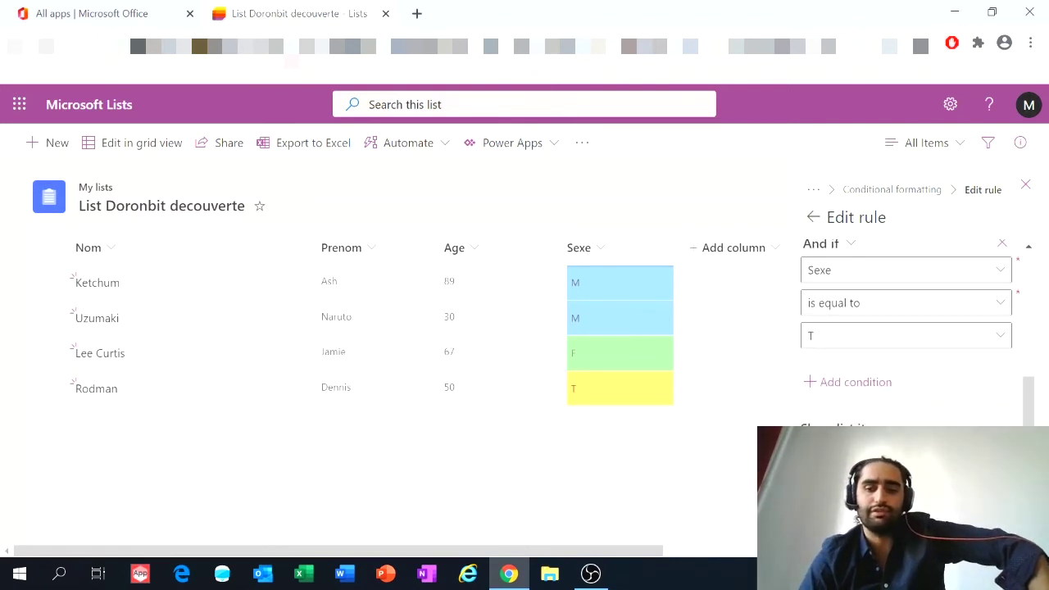
# Step: Open the advanced JSON definition of the row formatting and examine its Sexe conditions and background class
pyautogui.click(839, 537)
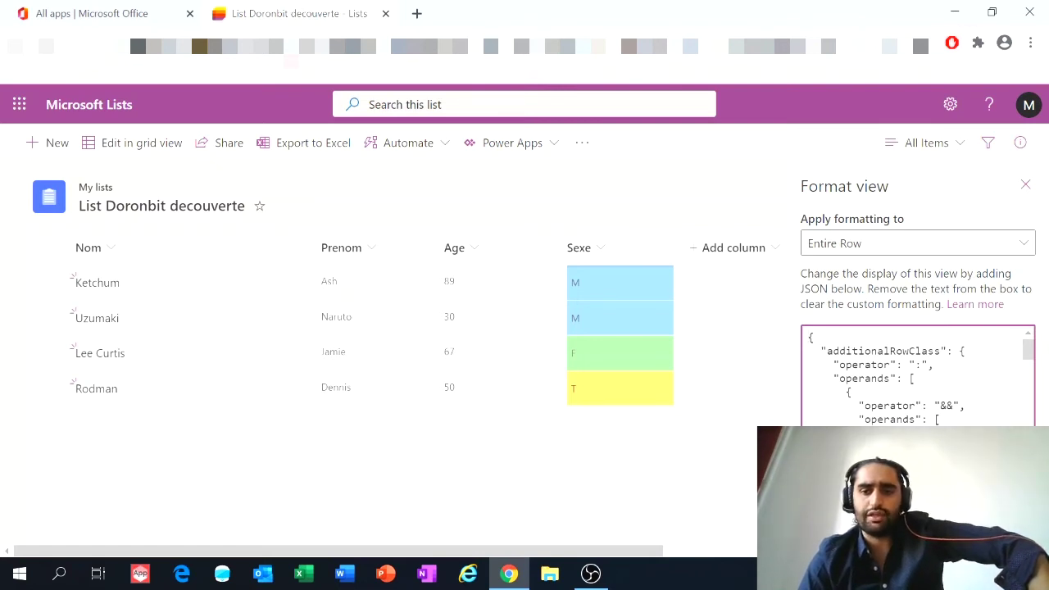
pyautogui.scroll(-1, 912, 378)
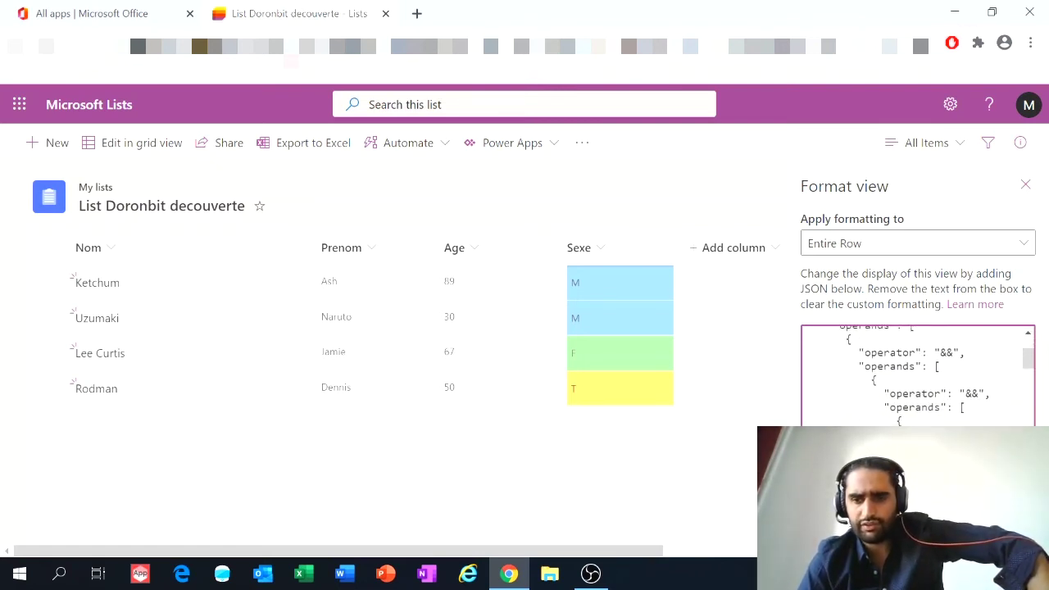
pyautogui.scroll(-2, 912, 377)
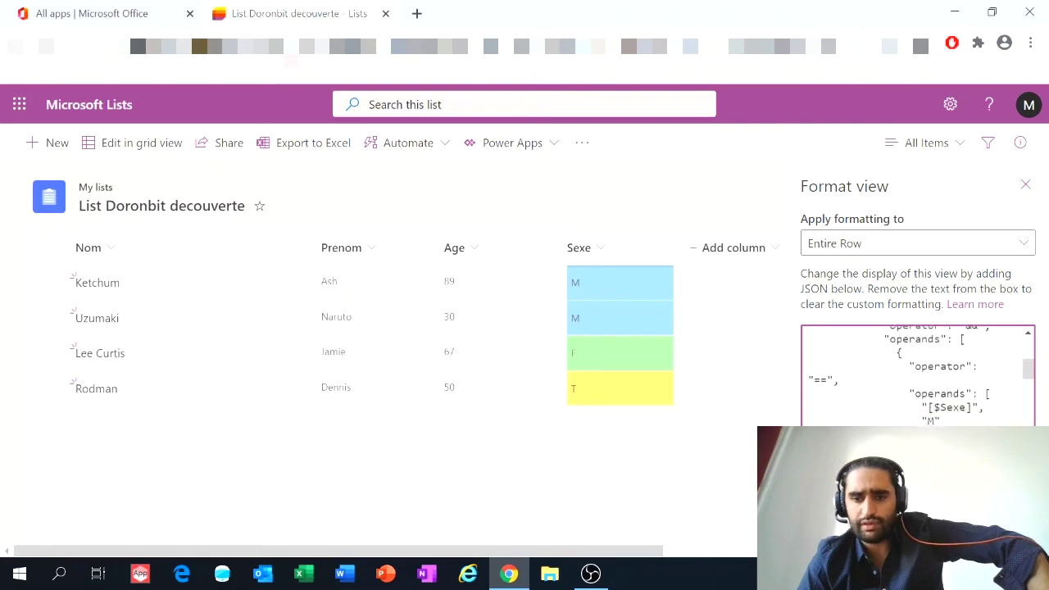
pyautogui.scroll(-2, 912, 377)
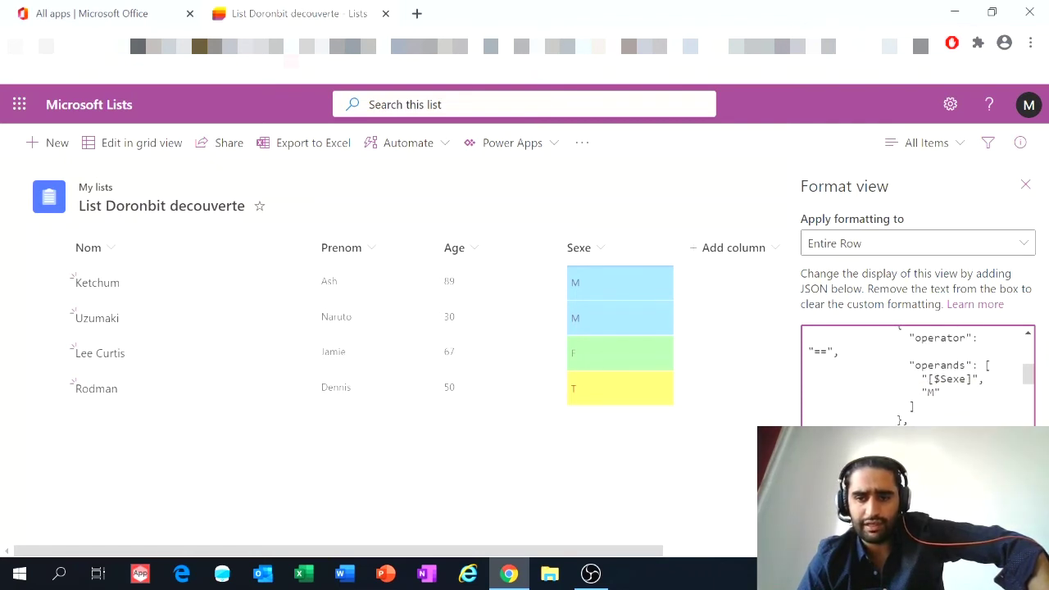
pyautogui.scroll(-1, 912, 377)
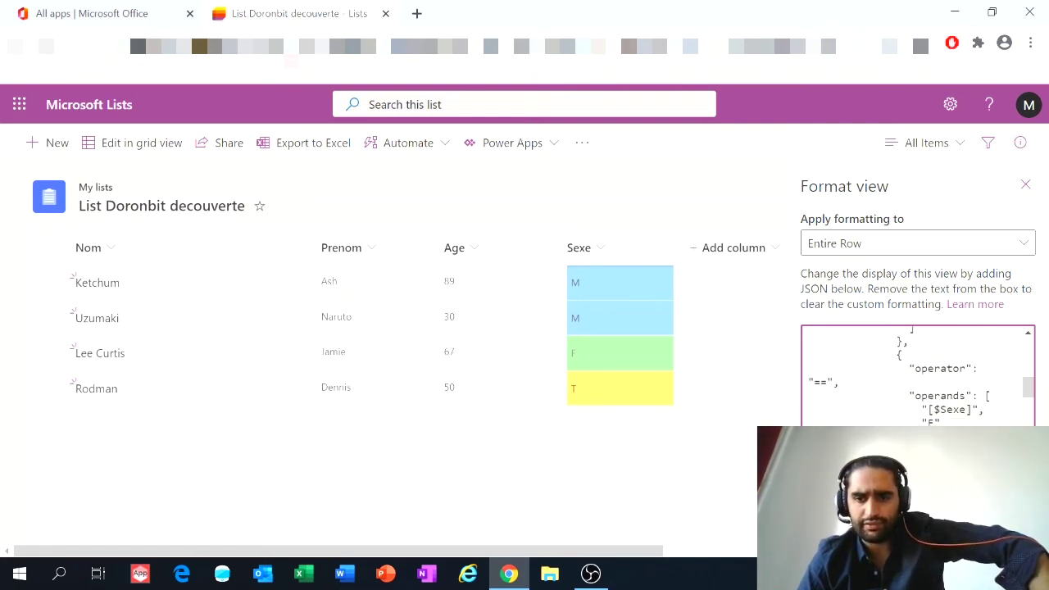
pyautogui.scroll(-3, 911, 377)
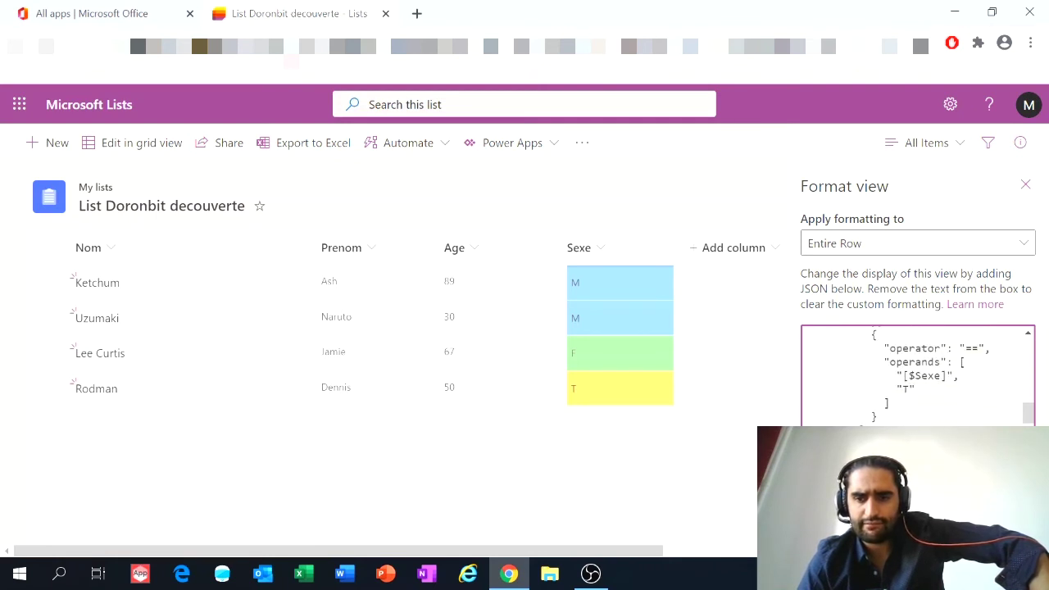
pyautogui.scroll(-3, 911, 378)
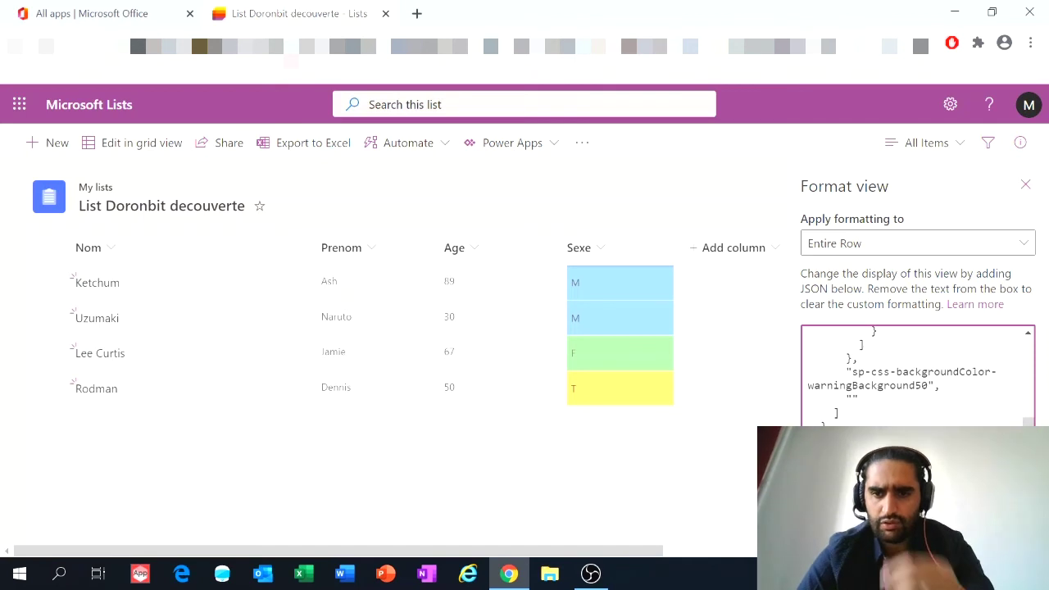
pyautogui.click(836, 533)
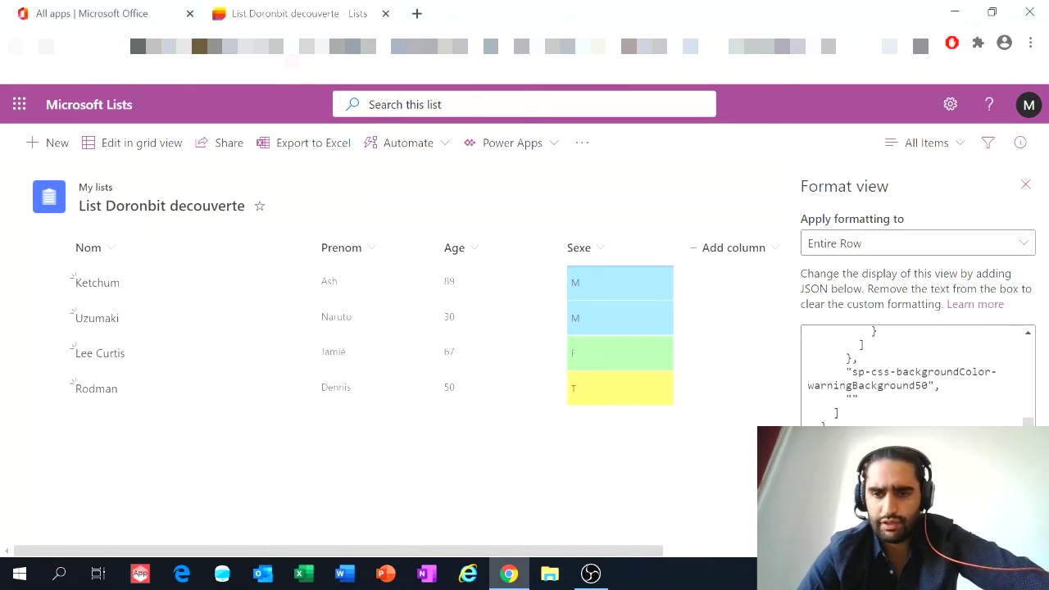
# Step: Leave the JSON editor and reopen the formatting settings of the current All Items view
pyautogui.click(902, 533)
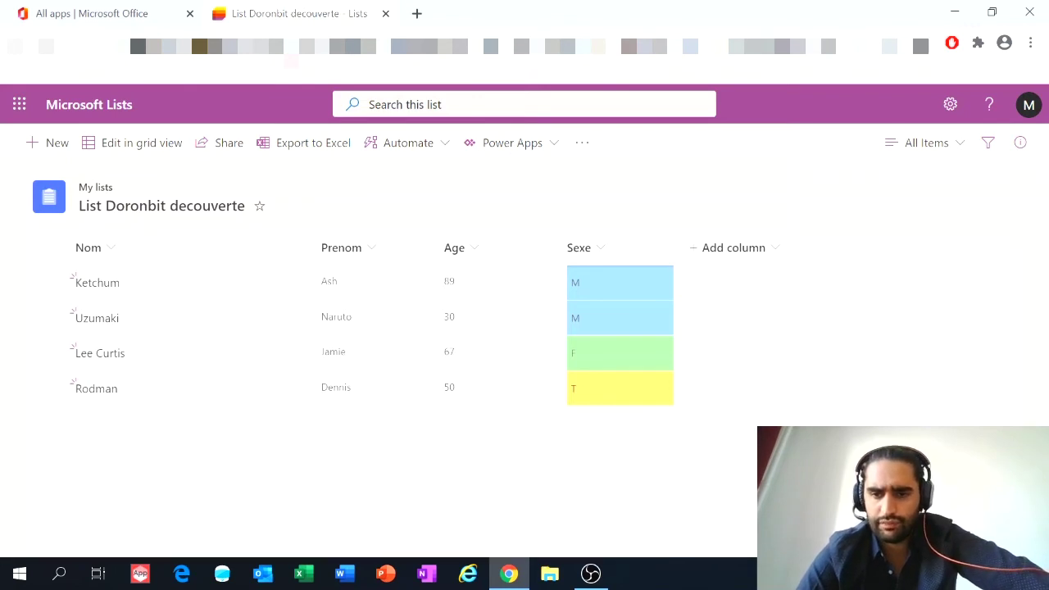
pyautogui.click(607, 248)
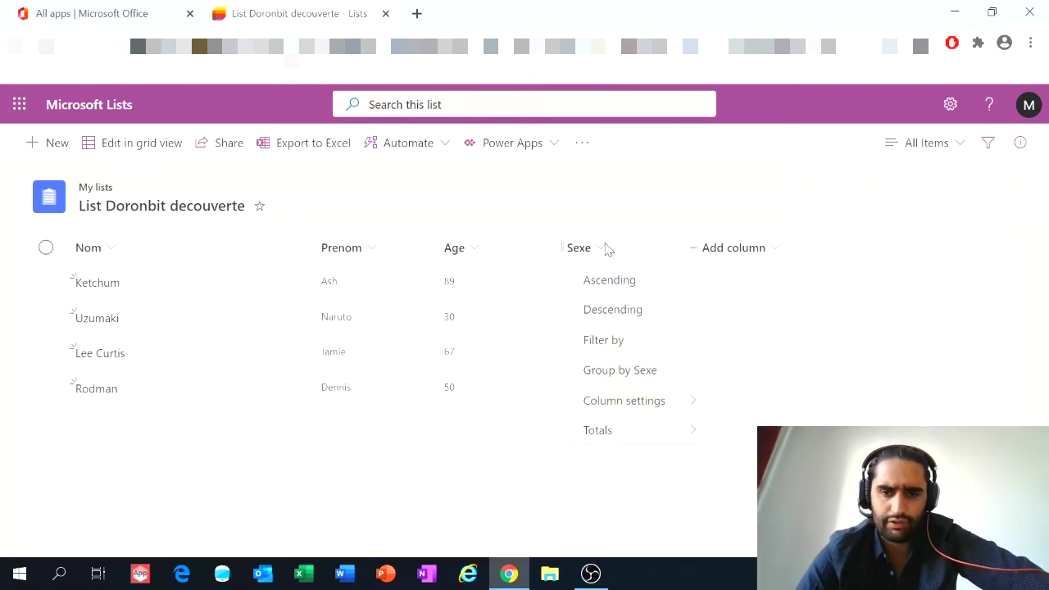
pyautogui.click(925, 144)
pyautogui.click(928, 331)
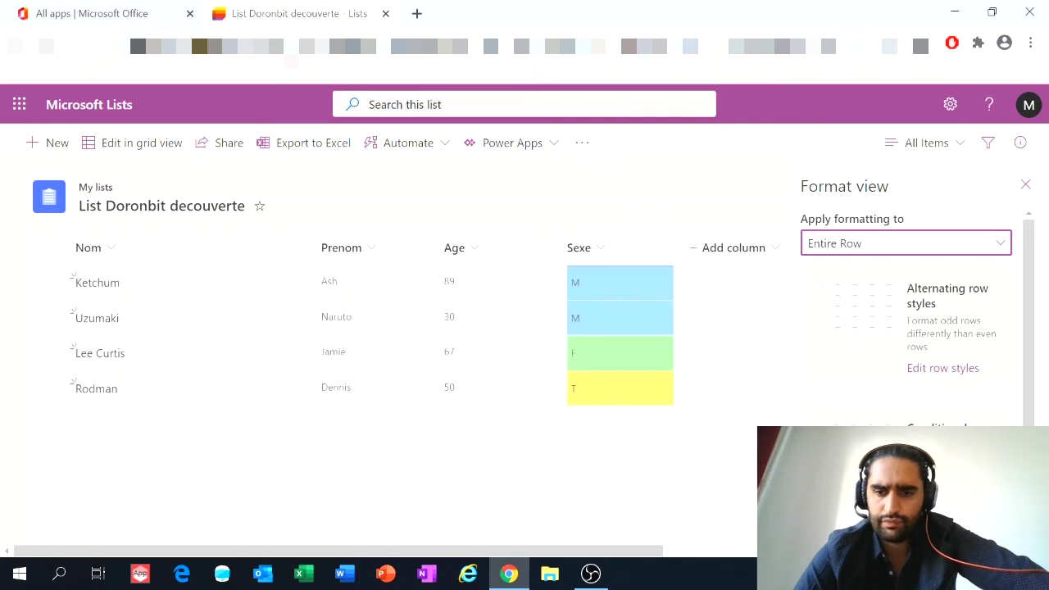
# Step: Look at the JSON definition of the row formatting and the targets it can be applied to, and return to design mode
pyautogui.click(927, 459)
pyautogui.scroll(-1, 926, 459)
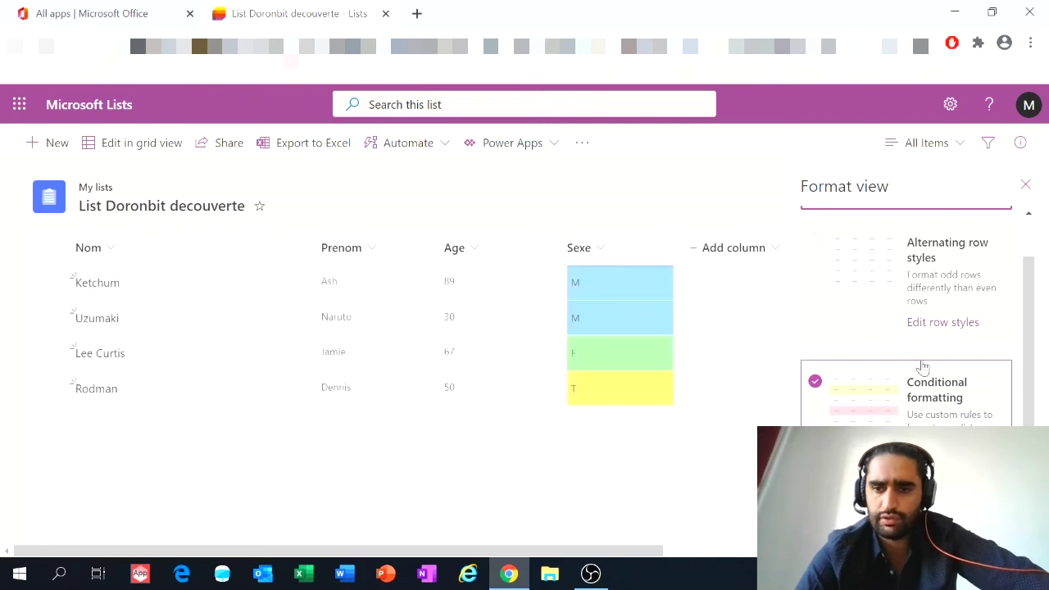
pyautogui.click(868, 312)
pyautogui.click(865, 400)
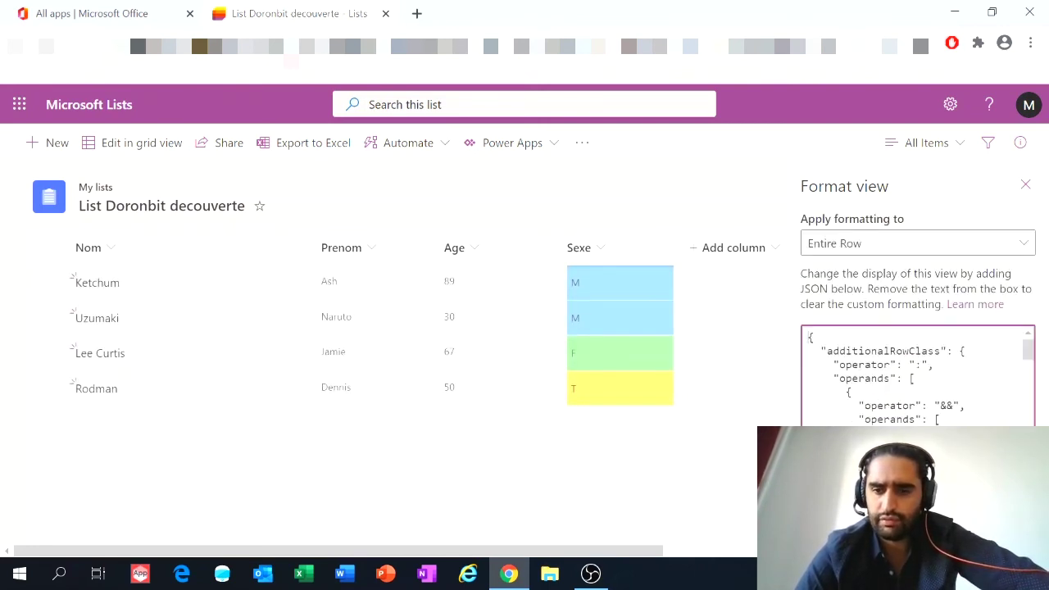
pyautogui.click(988, 248)
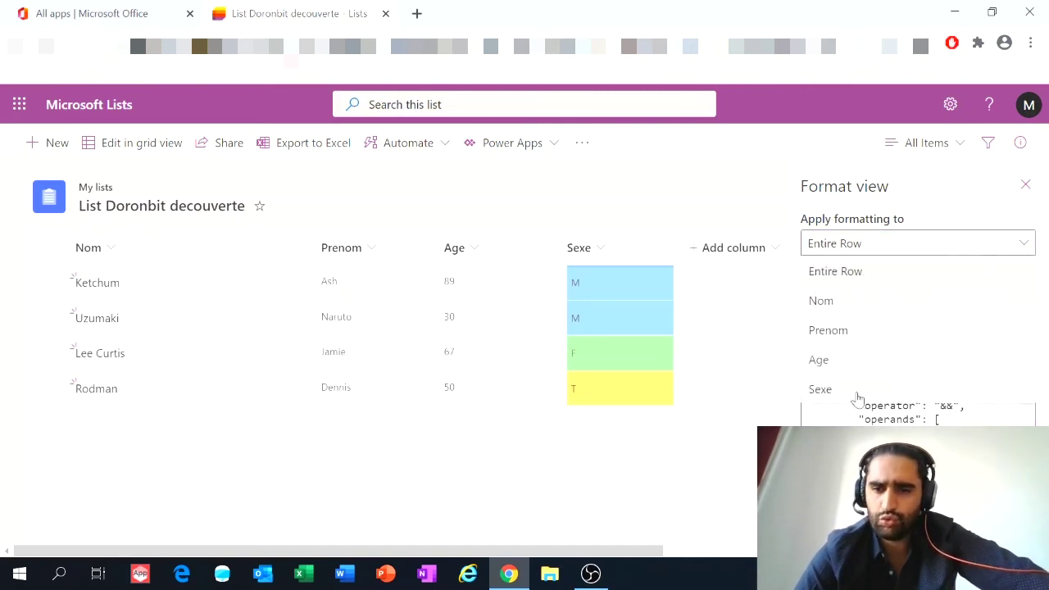
pyautogui.click(956, 220)
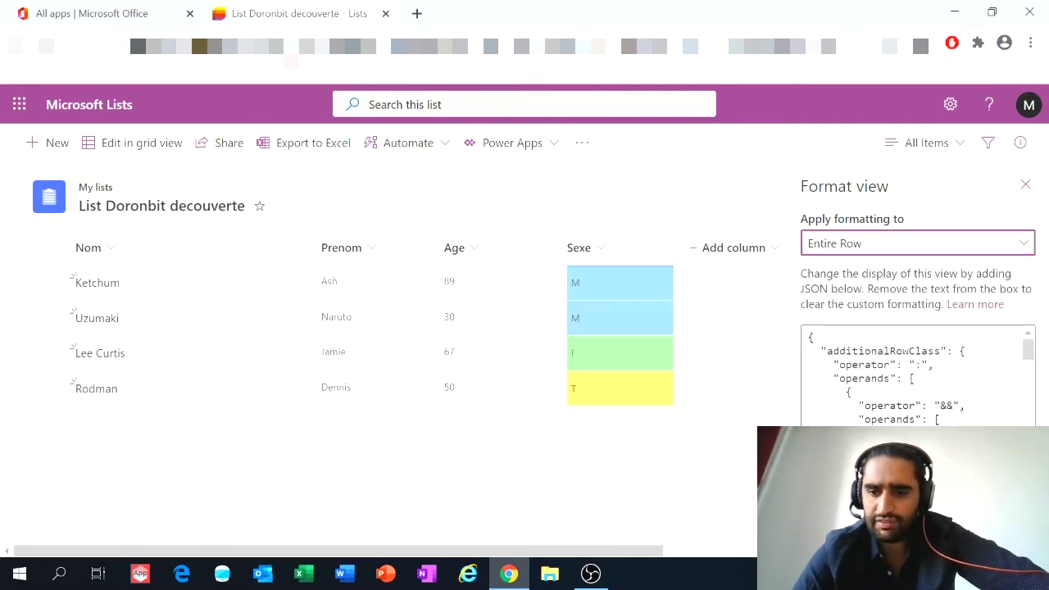
pyautogui.click(844, 537)
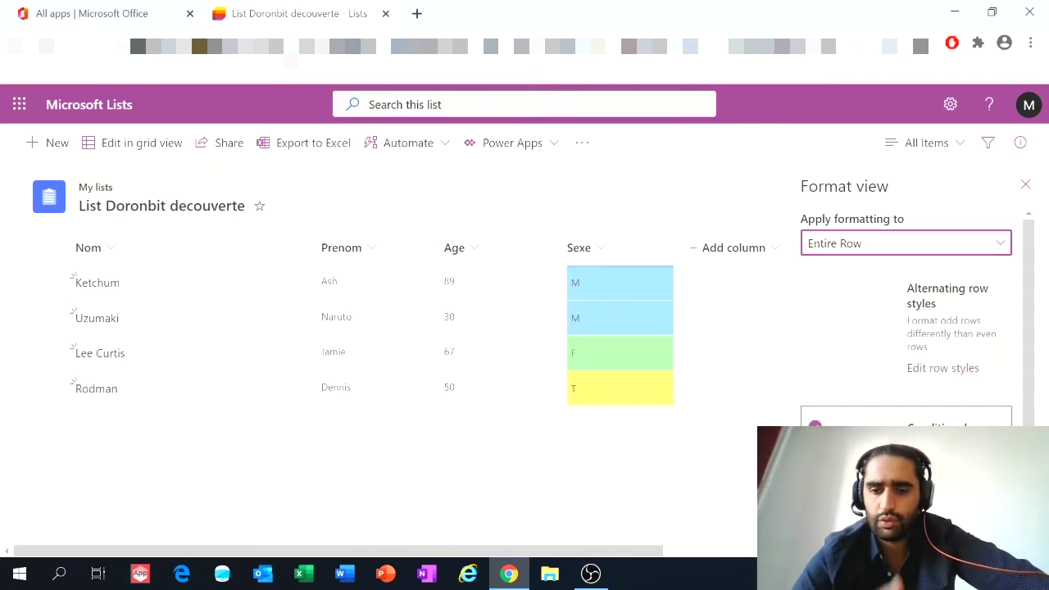
# Step: Deselect Conditional formatting for the entire row and check the JSON definition in advanced mode
pyautogui.scroll(-1, 906, 328)
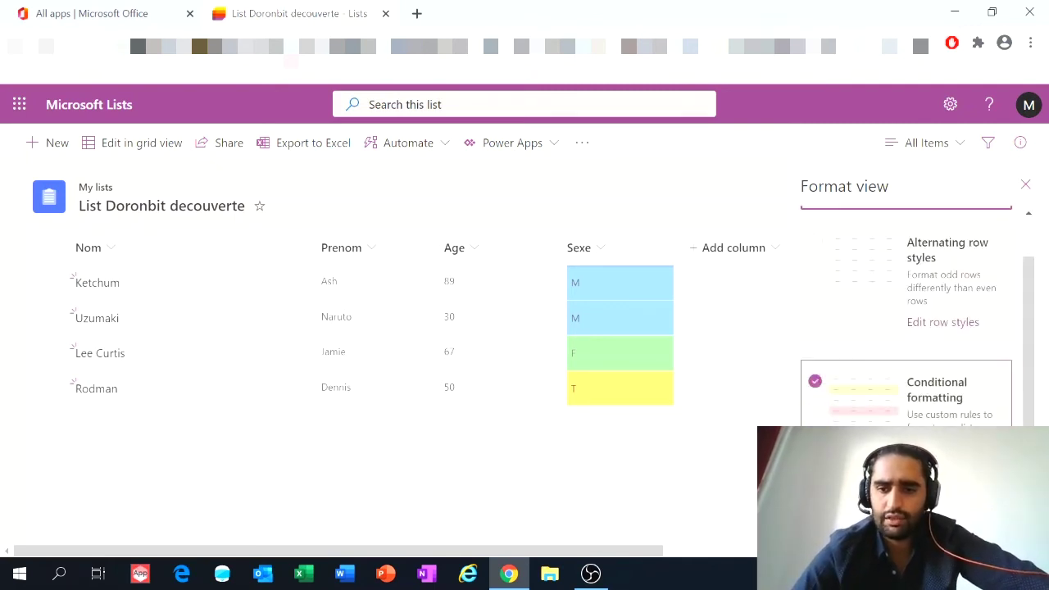
pyautogui.click(875, 404)
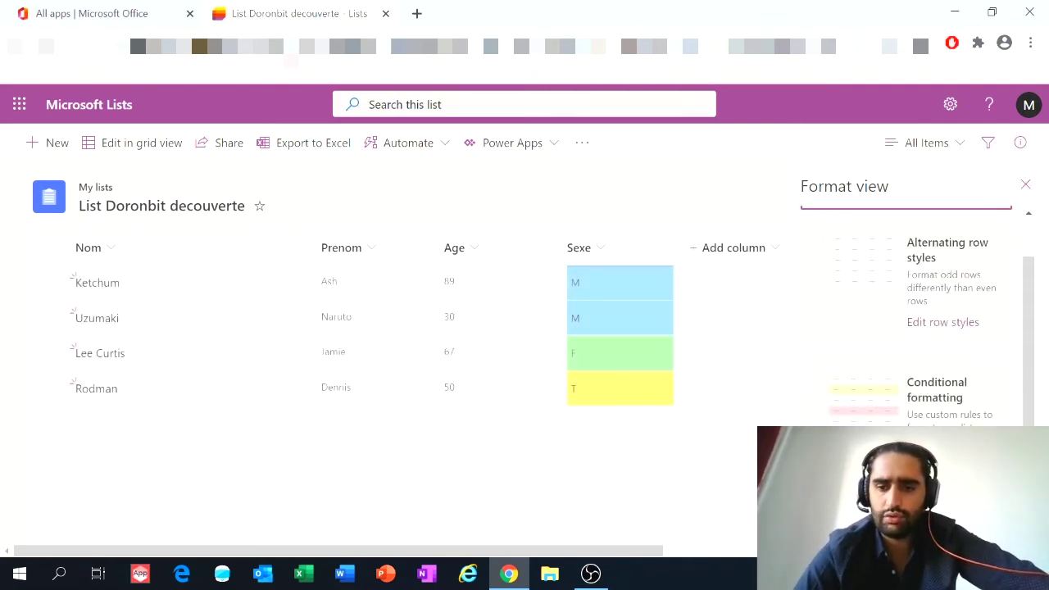
pyautogui.click(842, 537)
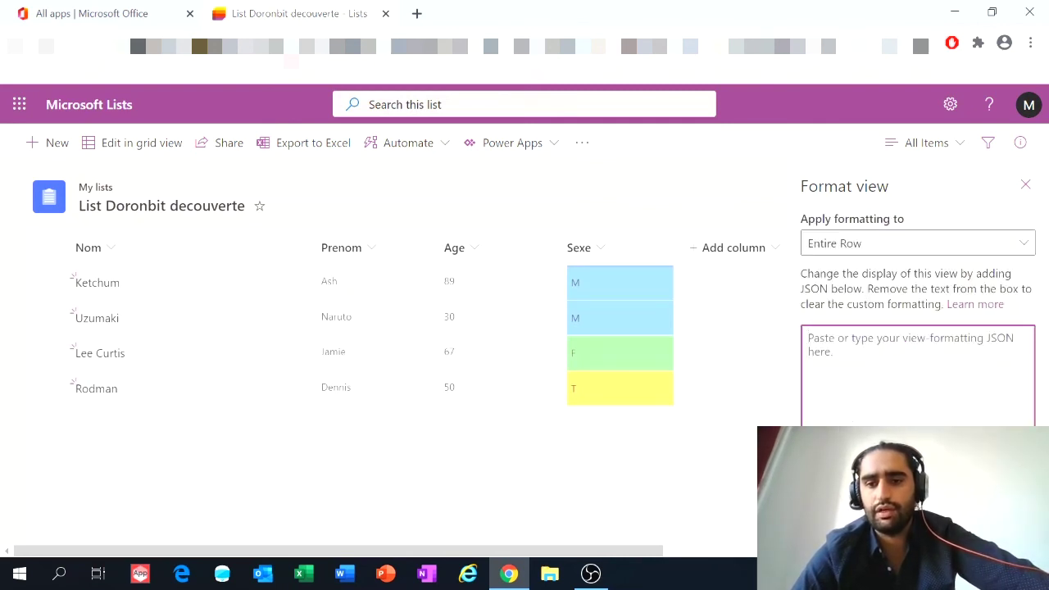
pyautogui.click(842, 537)
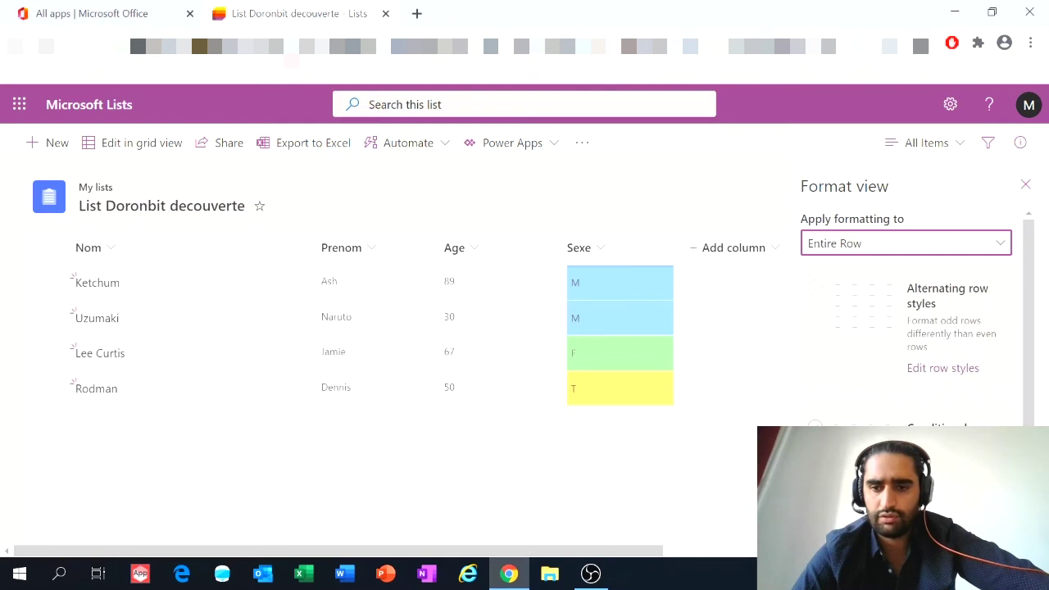
# Step: Select Conditional formatting for the entire row again
pyautogui.scroll(-1, 842, 538)
pyautogui.scroll(1, 843, 537)
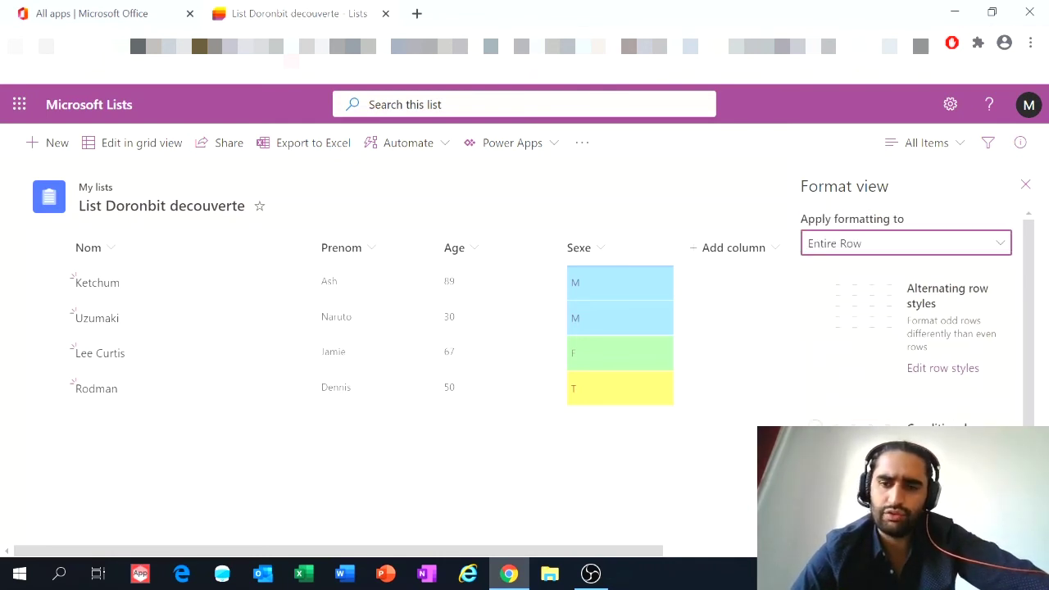
pyautogui.click(869, 460)
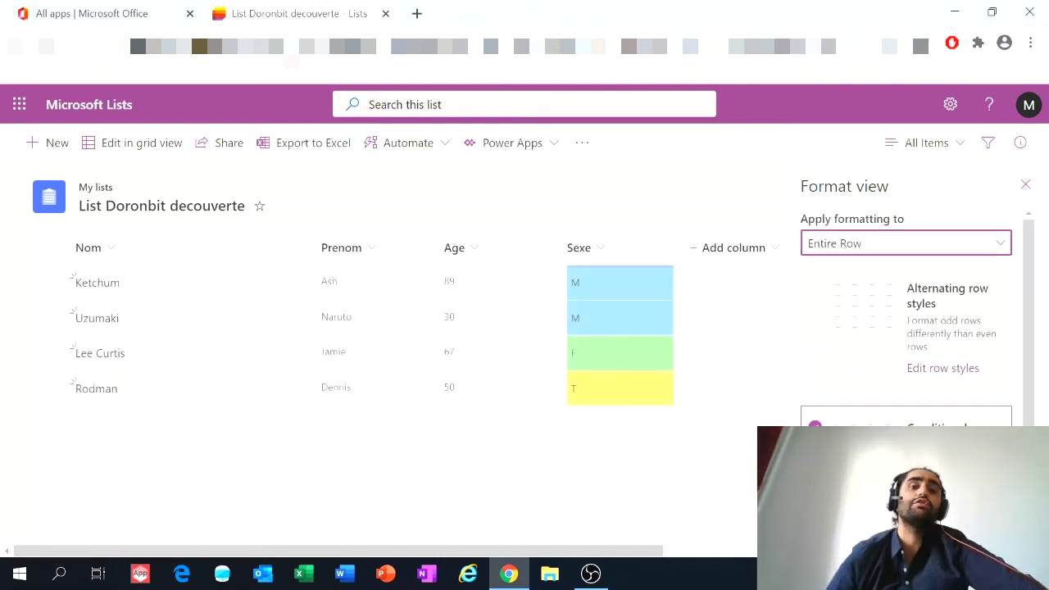
# Step: Edit the Sexe conditional formatting rule and change the operator of its F condition to Or if
pyautogui.scroll(-1, 869, 459)
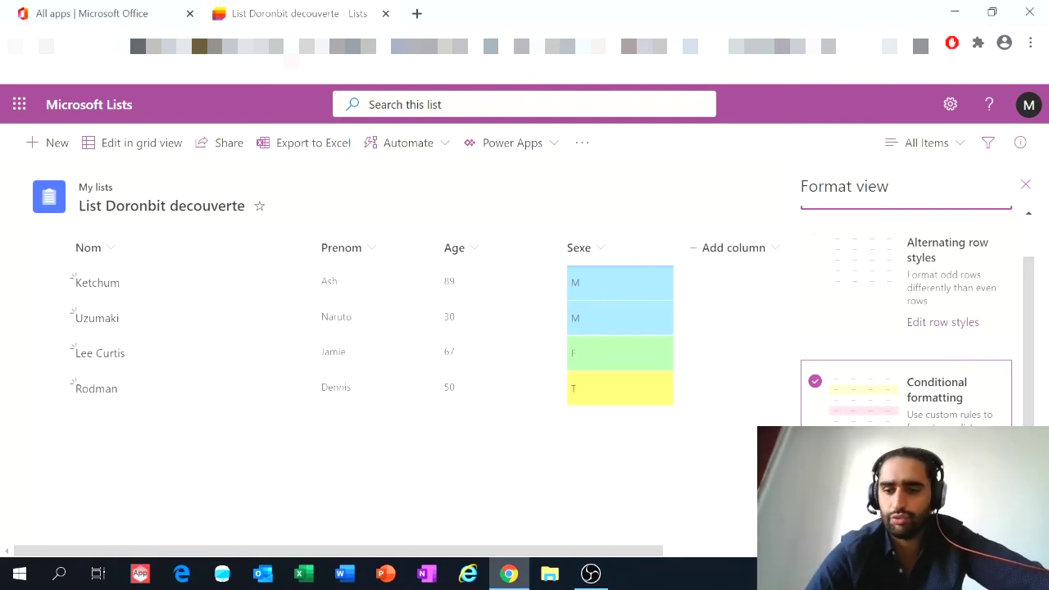
pyautogui.click(935, 390)
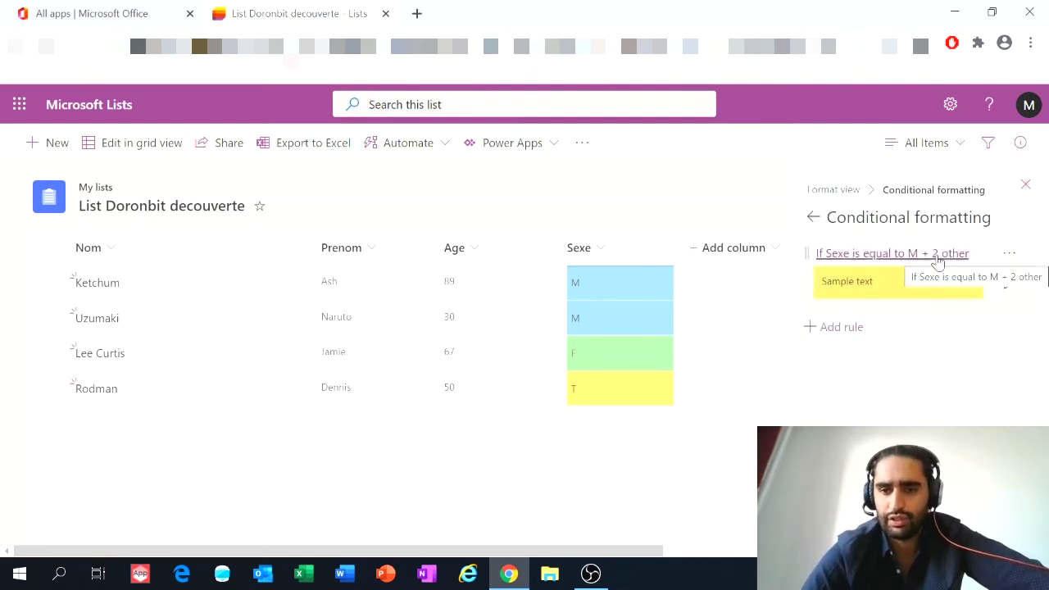
pyautogui.click(1009, 255)
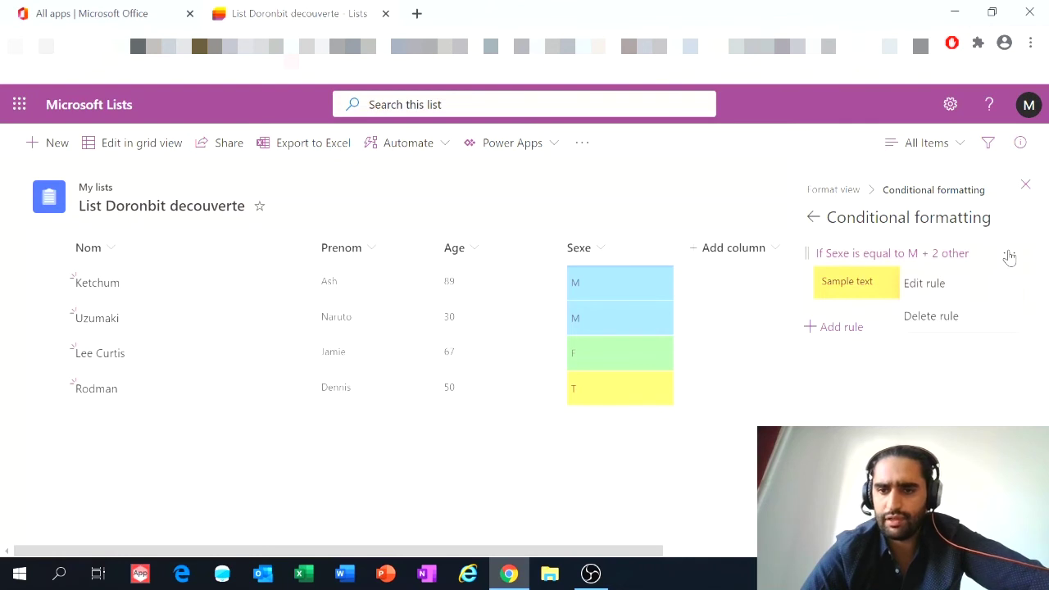
pyautogui.click(966, 283)
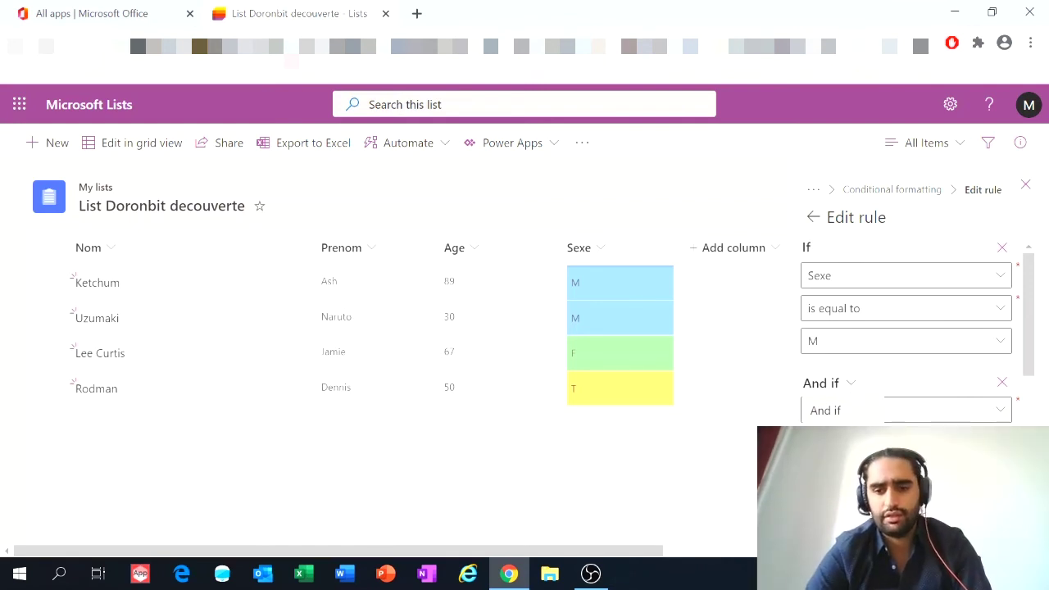
pyautogui.click(830, 440)
# Step: Change the operator of the rule's Sexe is equal to T condition to Or if
pyautogui.scroll(-3, 911, 395)
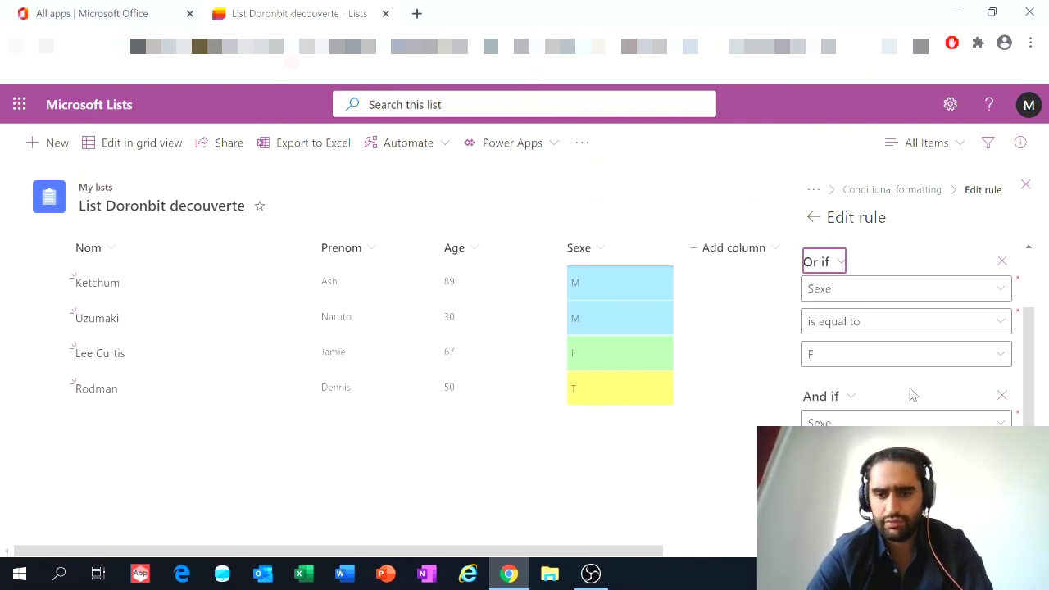
pyautogui.scroll(-2, 912, 396)
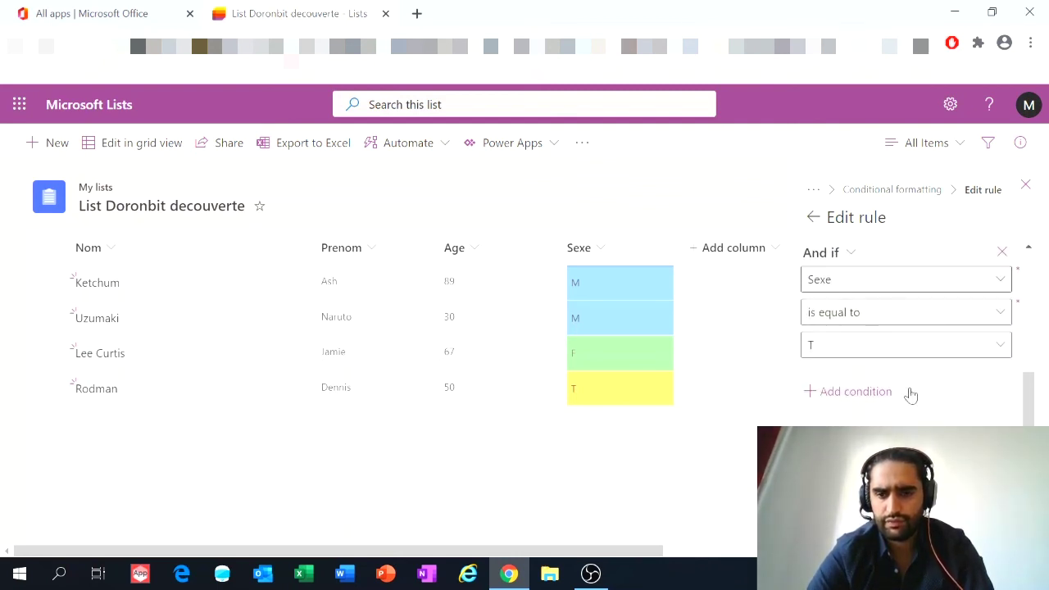
pyautogui.scroll(3, 913, 395)
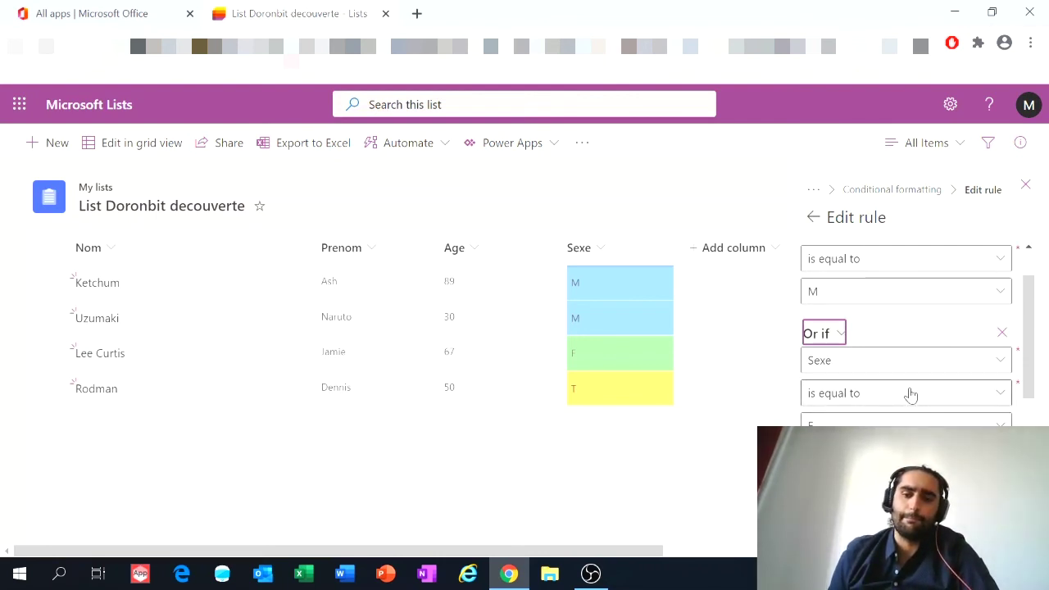
pyautogui.scroll(-2, 913, 395)
pyautogui.scroll(1, 908, 393)
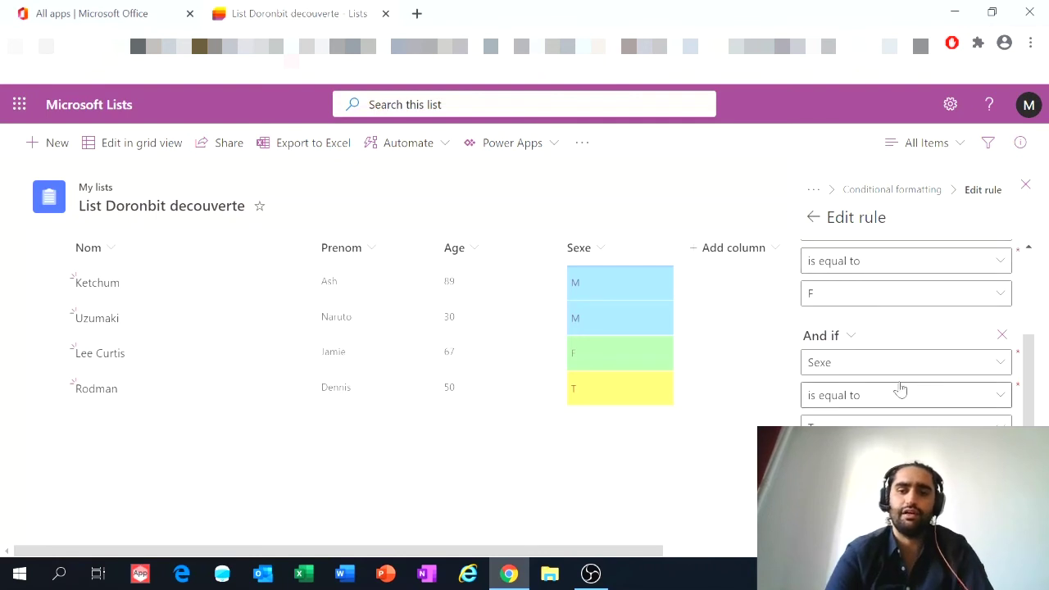
pyautogui.click(848, 337)
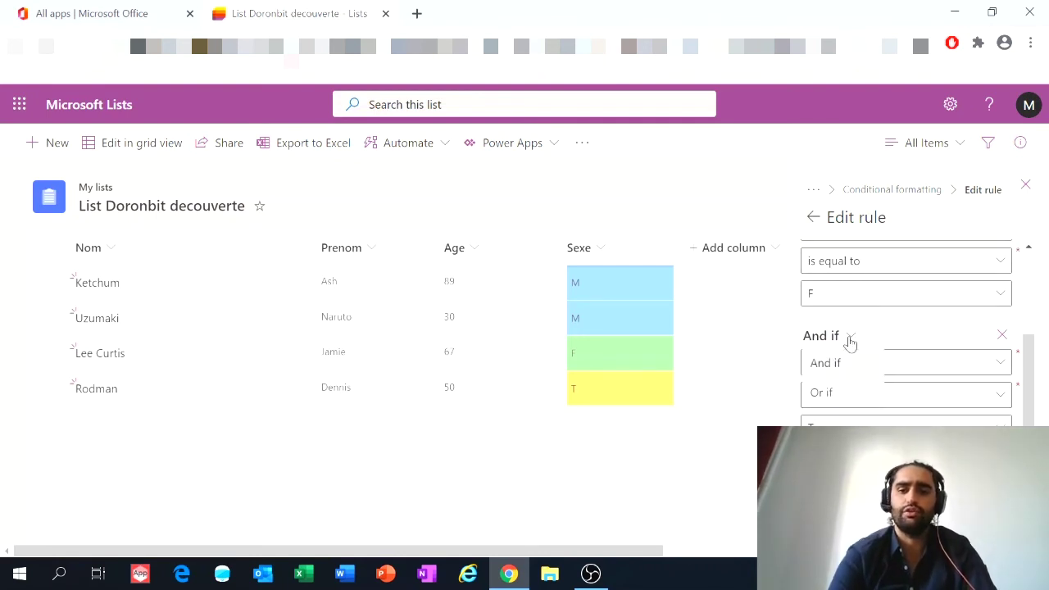
pyautogui.click(842, 394)
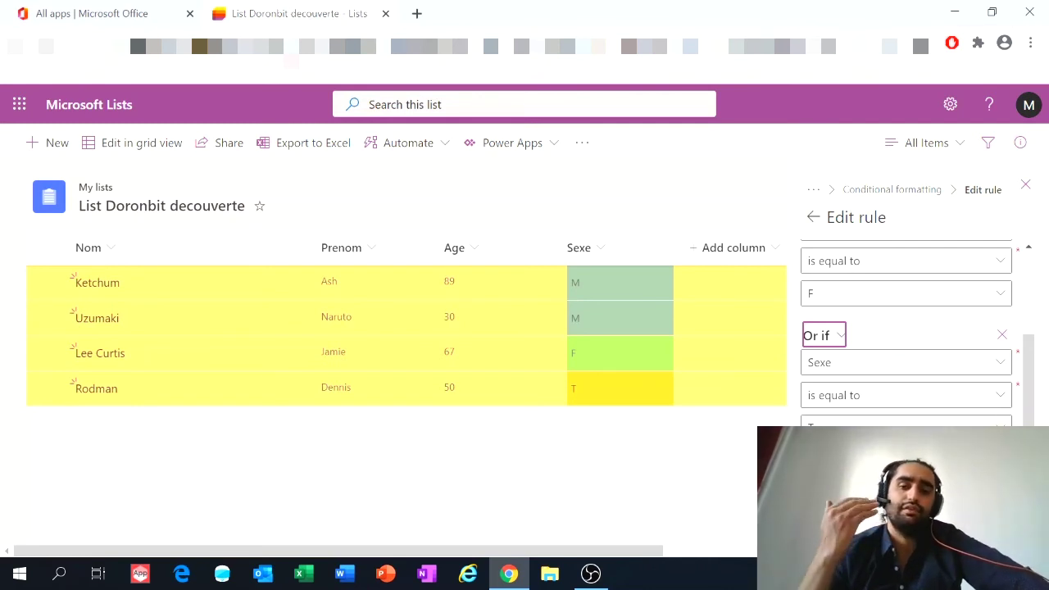
# Step: Review the rule's conditions for M, F and T together with the row colouring in the list
pyautogui.scroll(-1, 906, 328)
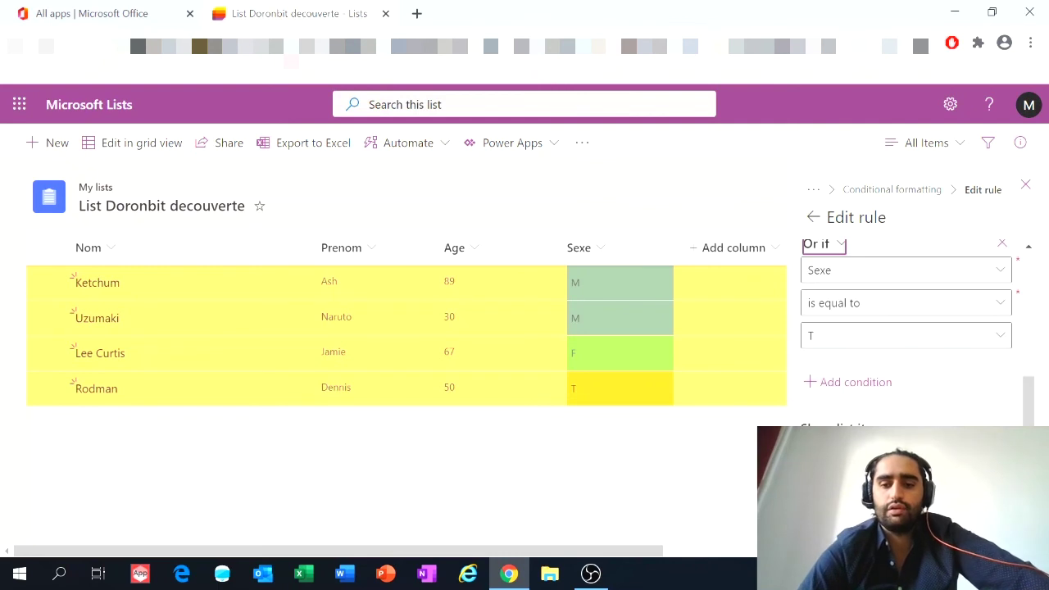
pyautogui.scroll(2, 886, 333)
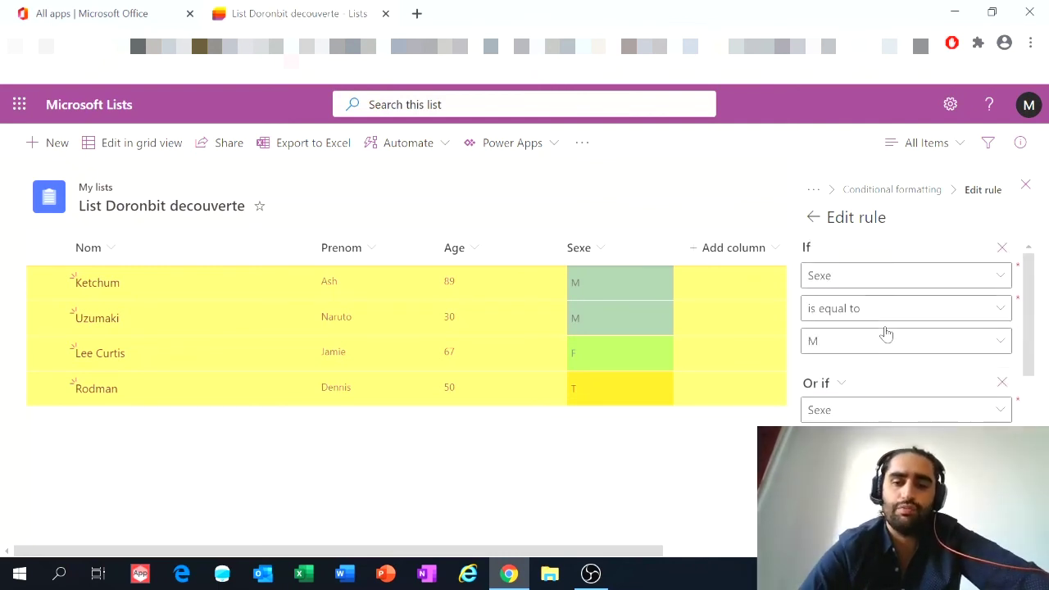
pyautogui.scroll(-1, 886, 333)
pyautogui.scroll(1, 887, 332)
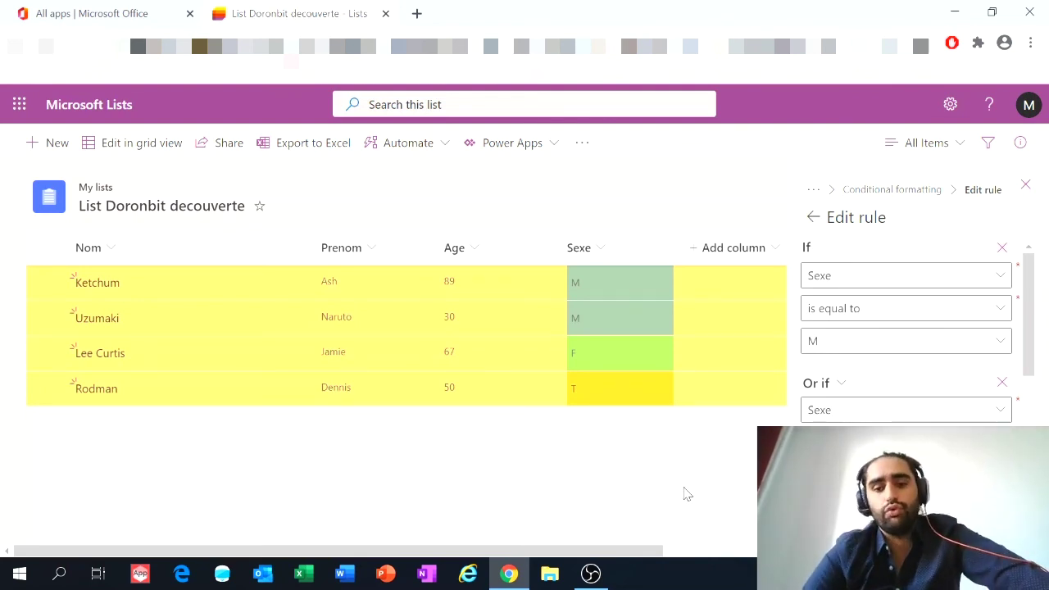
pyautogui.scroll(-1, 909, 392)
pyautogui.scroll(-3, 909, 391)
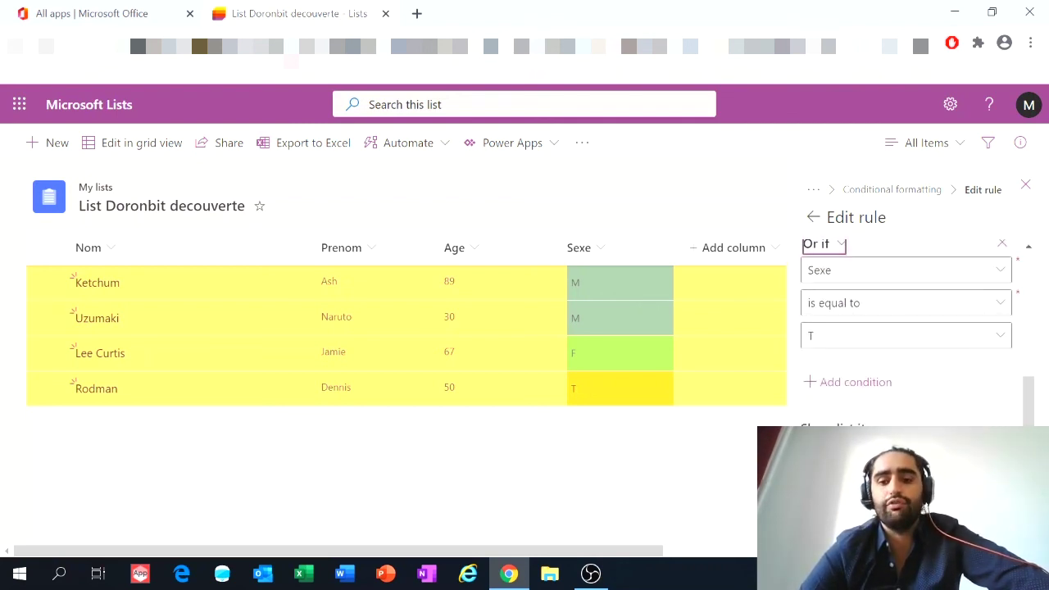
# Step: Open the JSON definition of the edited rule and examine its operators and Sexe operands
pyautogui.click(840, 538)
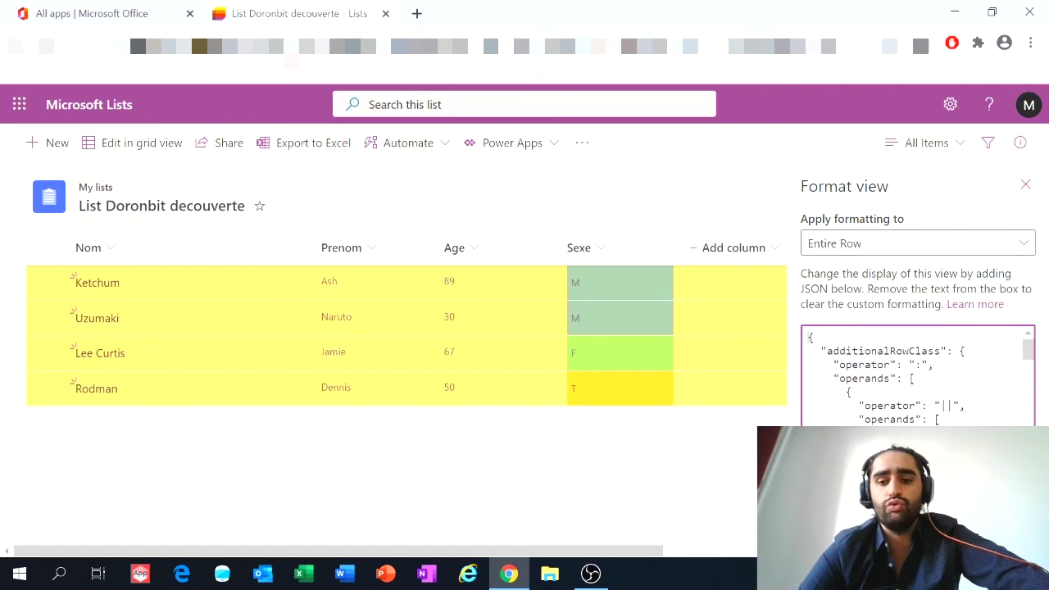
pyautogui.scroll(-2, 914, 377)
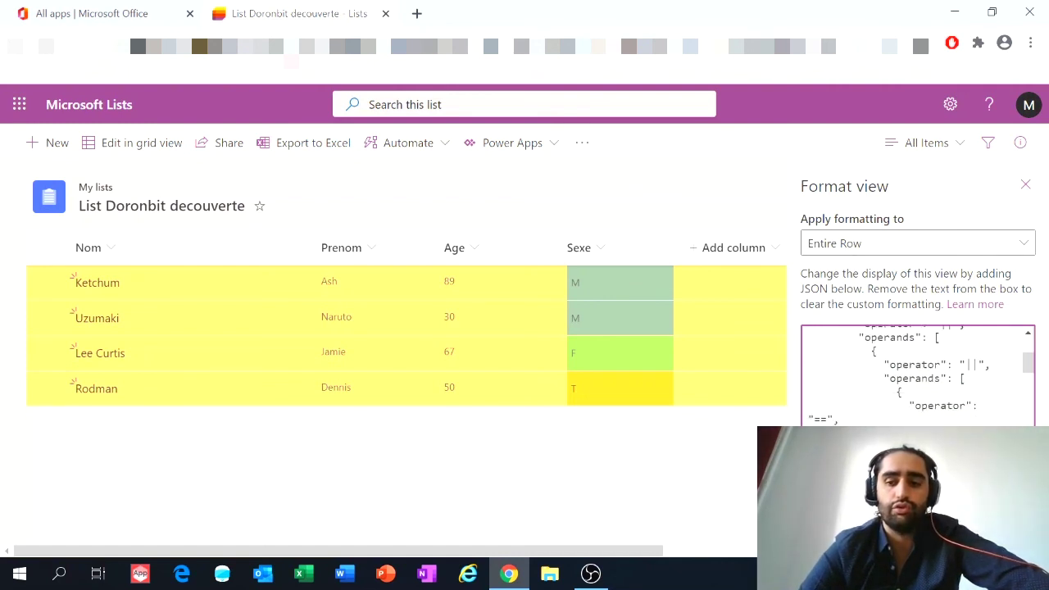
pyautogui.scroll(-1, 914, 377)
pyautogui.scroll(-2, 914, 377)
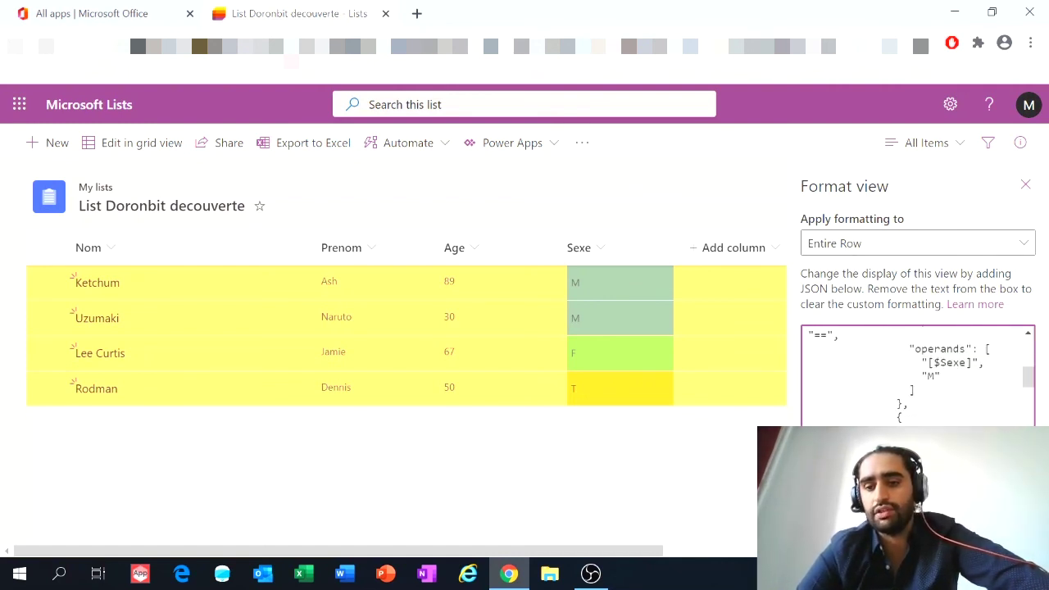